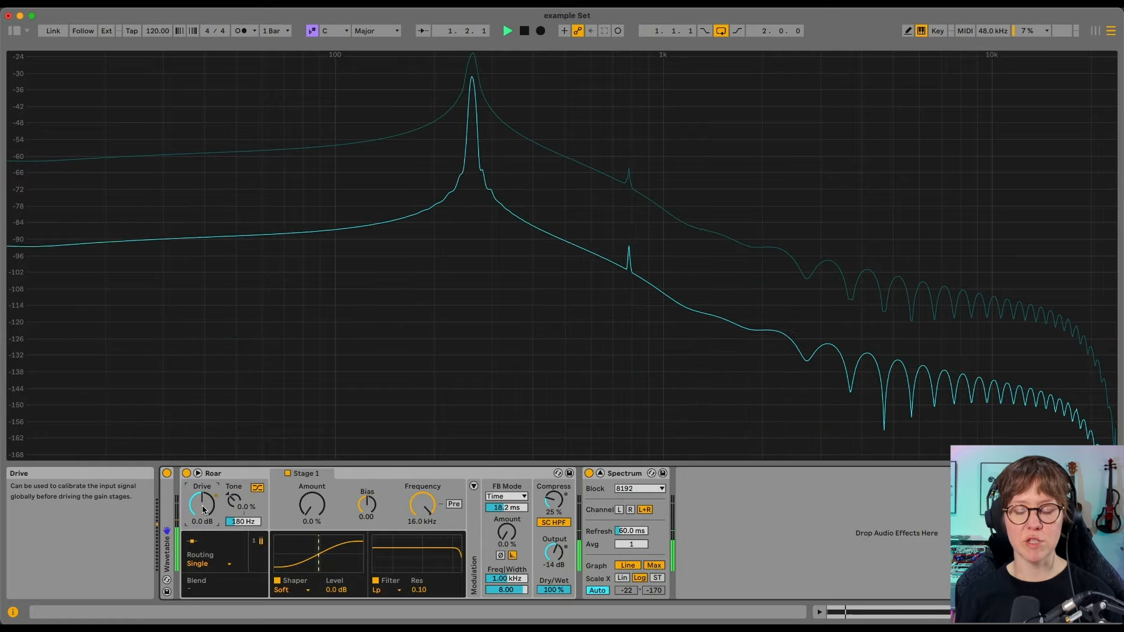
# - Raise Roar's Drive to 10 dB and start playback to watch the added harmonics in the spectrum
pyautogui.moveTo(490, 131)
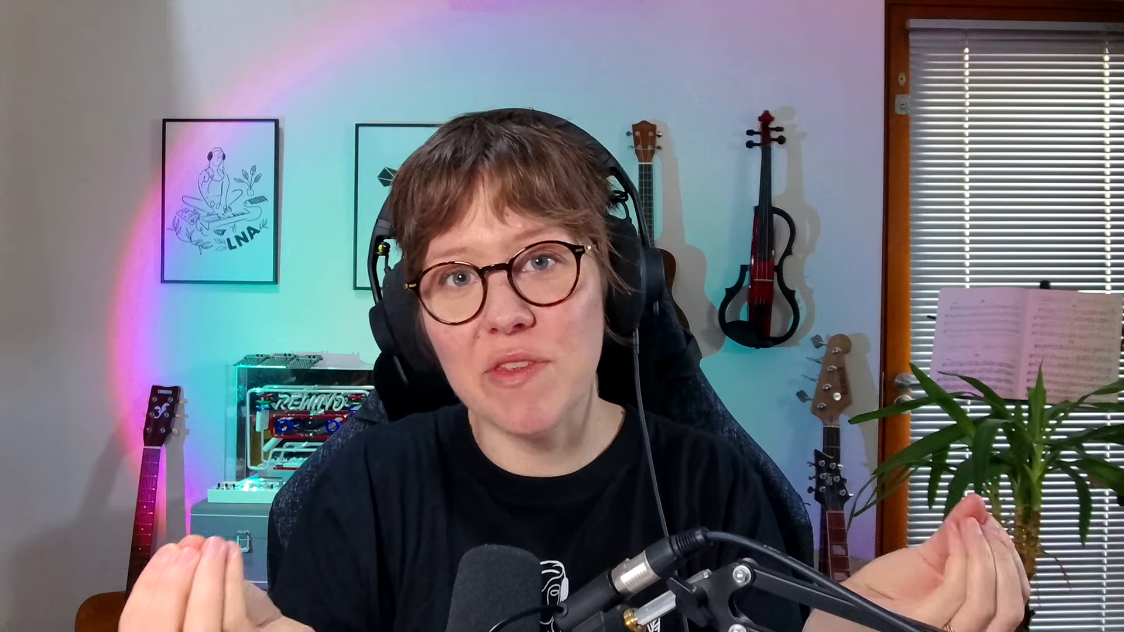
pyautogui.click(287, 460)
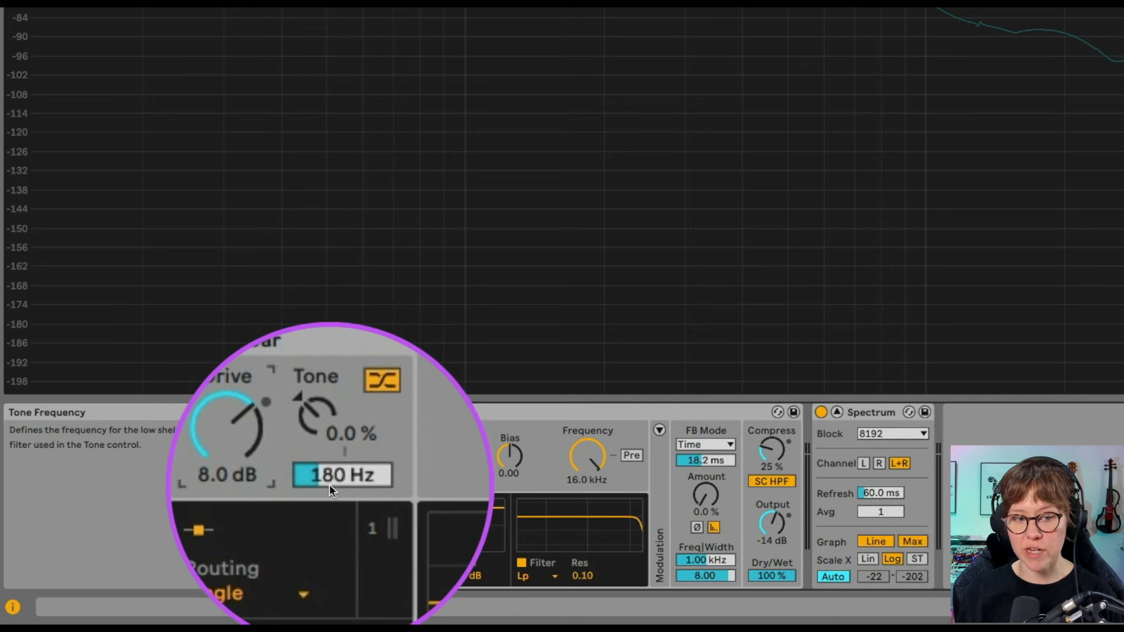
pyautogui.moveTo(275, 460); pyautogui.dragTo(275, 439)
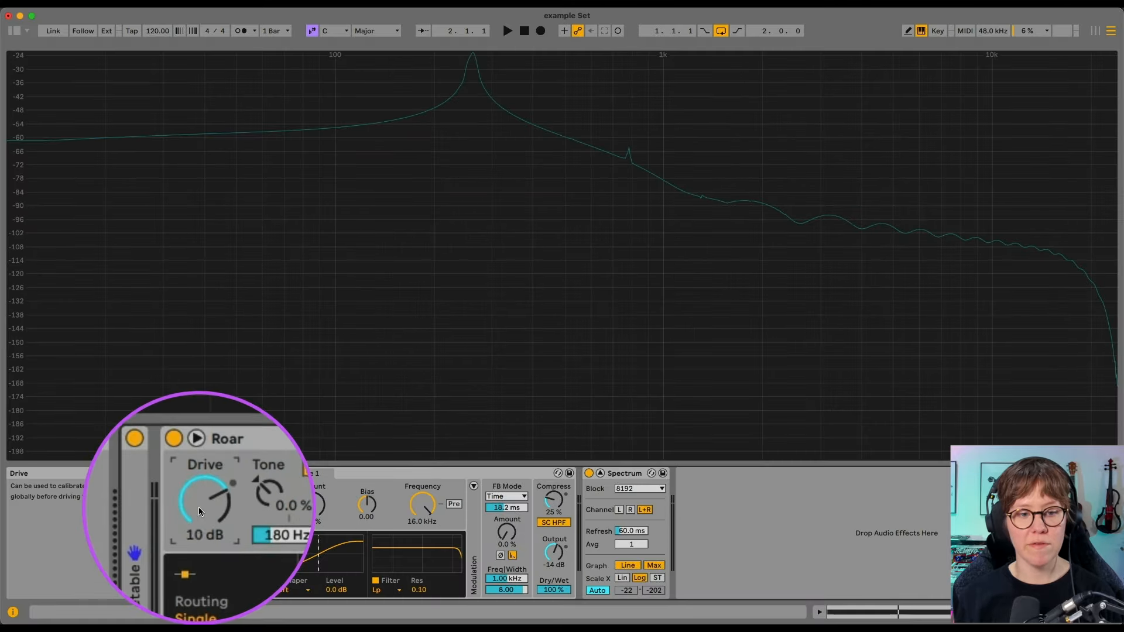
pyautogui.press('space')
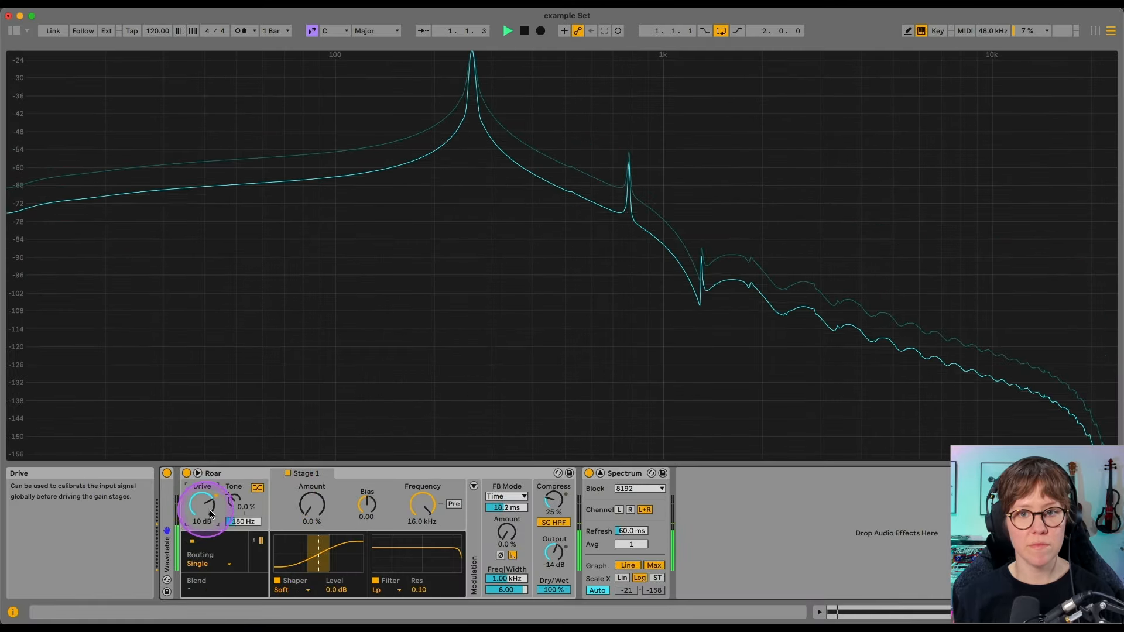
# - Try Roar's Tone amount at 87 %, -100 % and 100 % during playback
pyautogui.moveTo(233, 503)
pyautogui.mouseDown()
pyautogui.moveTo(234, 477)
pyautogui.moveTo(234, 491)
pyautogui.mouseUp()
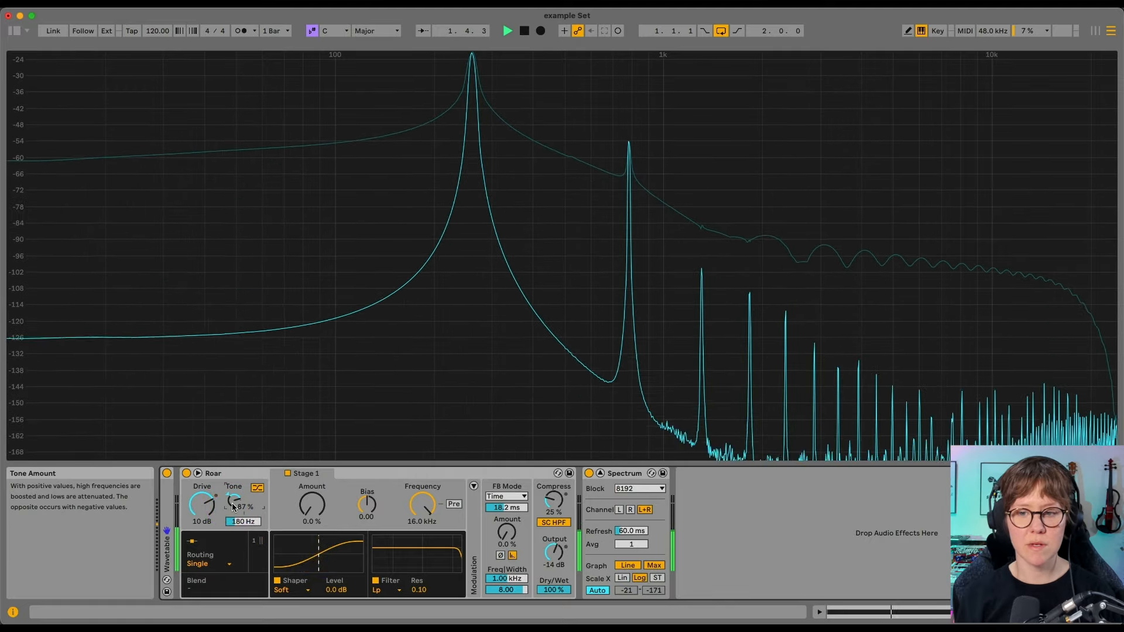
pyautogui.click(799, 434)
pyautogui.moveTo(798, 448); pyautogui.dragTo(867, 440)
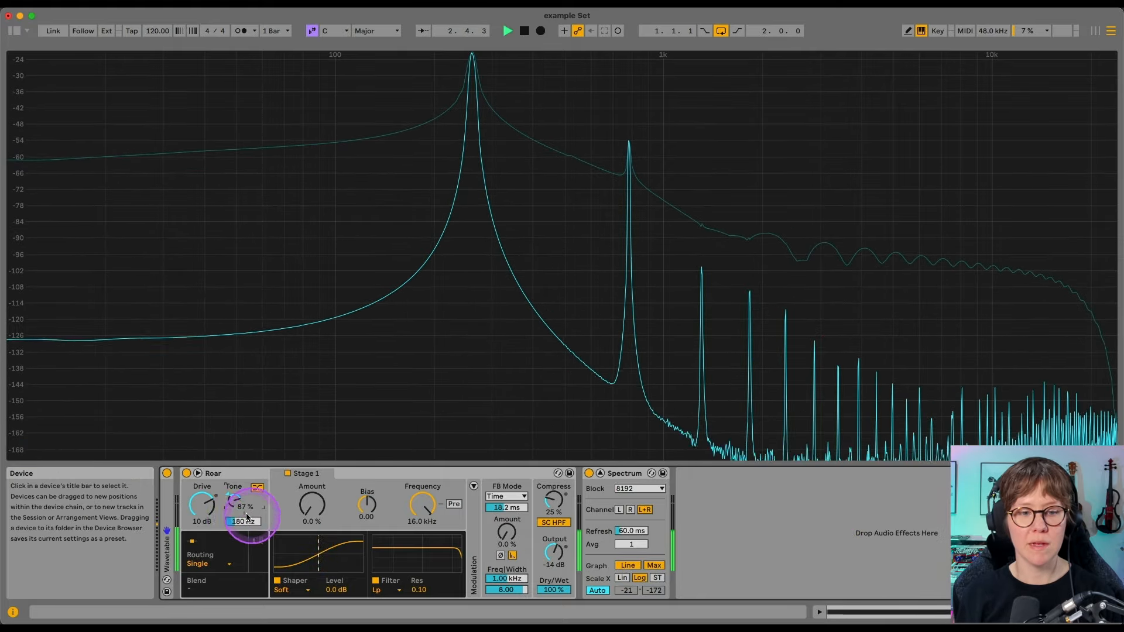
pyautogui.moveTo(233, 502); pyautogui.dragTo(234, 508)
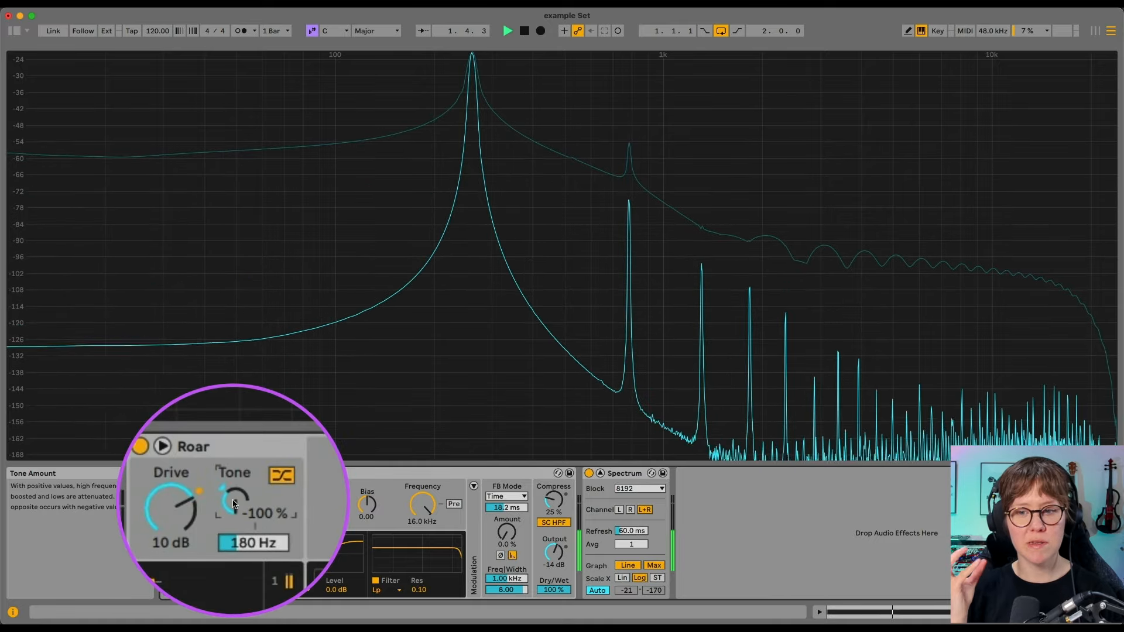
pyautogui.moveTo(234, 504); pyautogui.dragTo(234, 445)
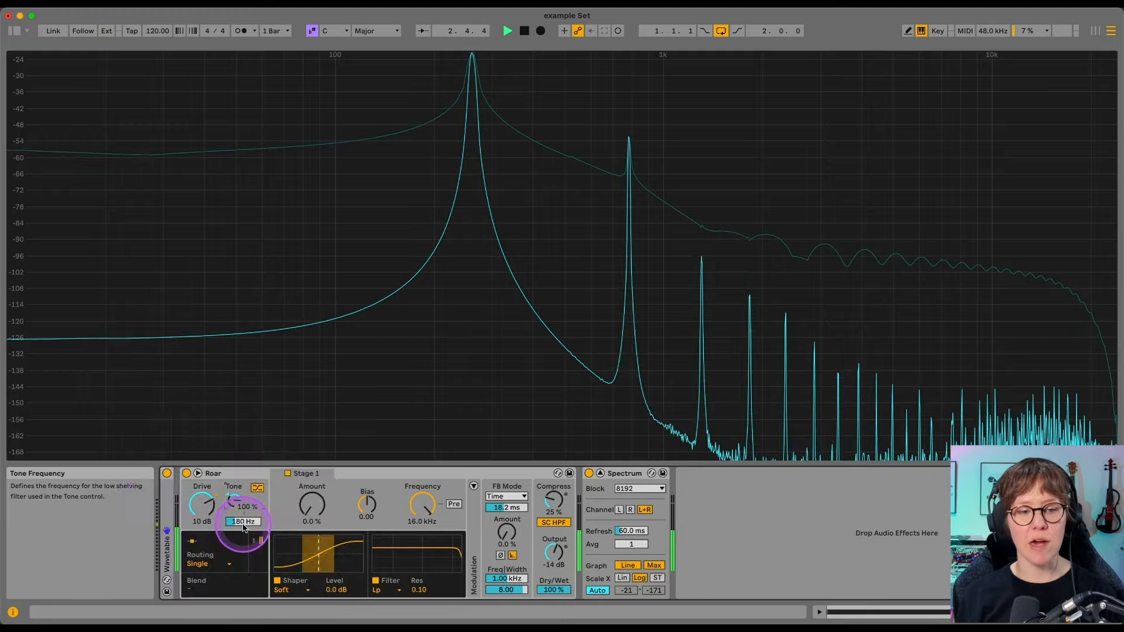
# - Try the Tone frequency at 2.00 kHz and 80.0 Hz, and stop playback
pyautogui.moveTo(240, 522); pyautogui.dragTo(243, 507)
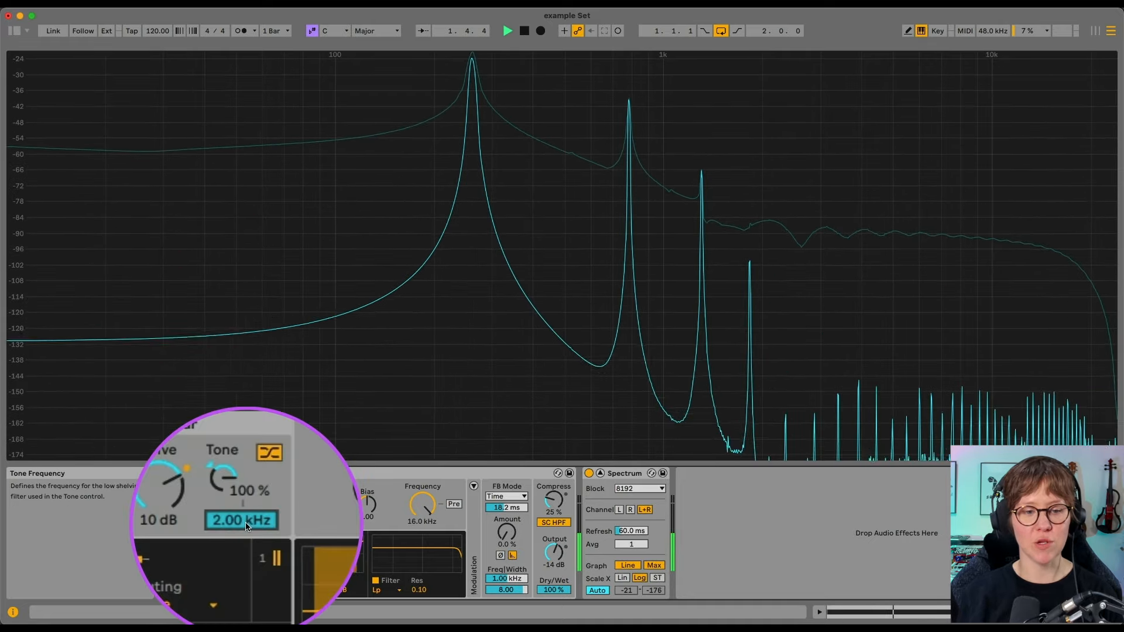
pyautogui.moveTo(242, 519); pyautogui.dragTo(241, 531)
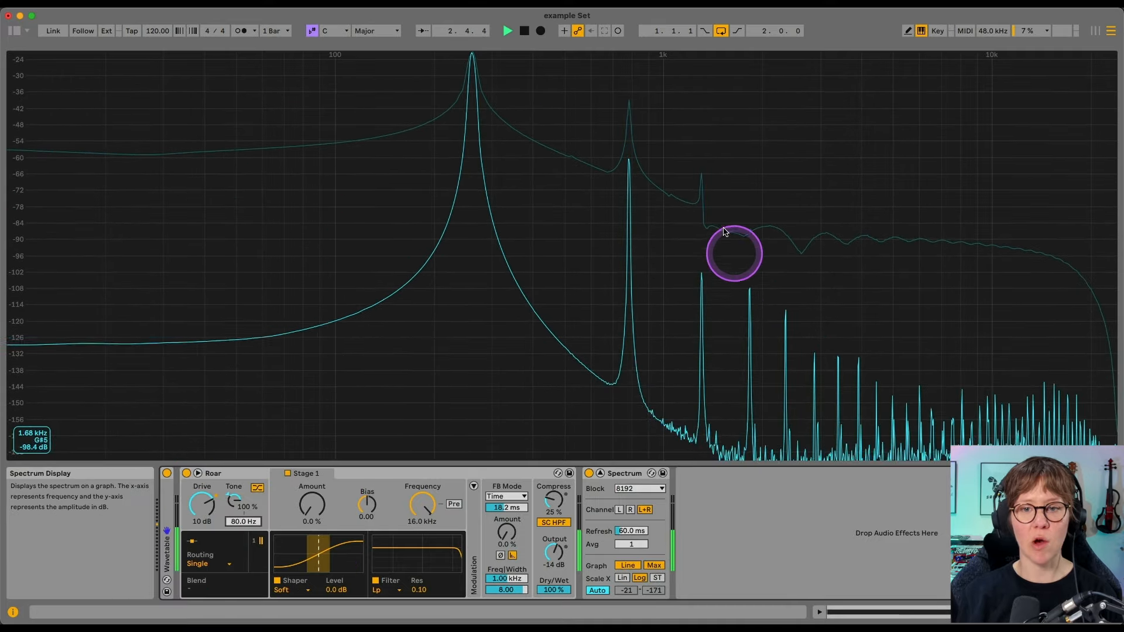
pyautogui.press('space')
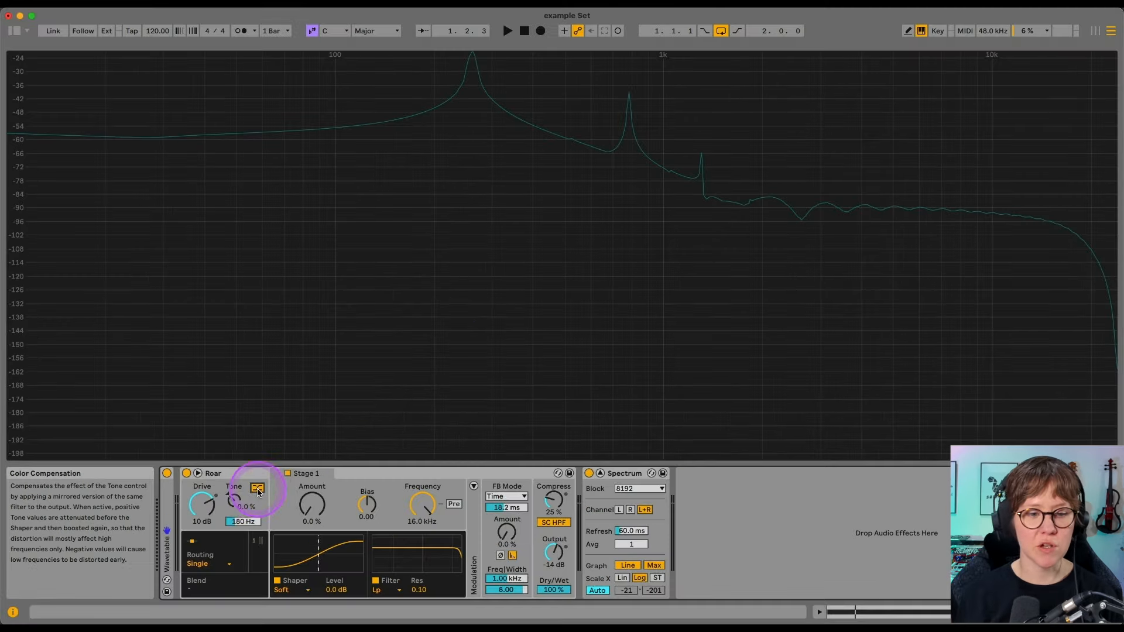
# - Set Roar's Tone amount to 100 % and switch off Color Compensation, playing back the result
pyautogui.moveTo(234, 503); pyautogui.dragTo(235, 466)
pyautogui.click(256, 491)
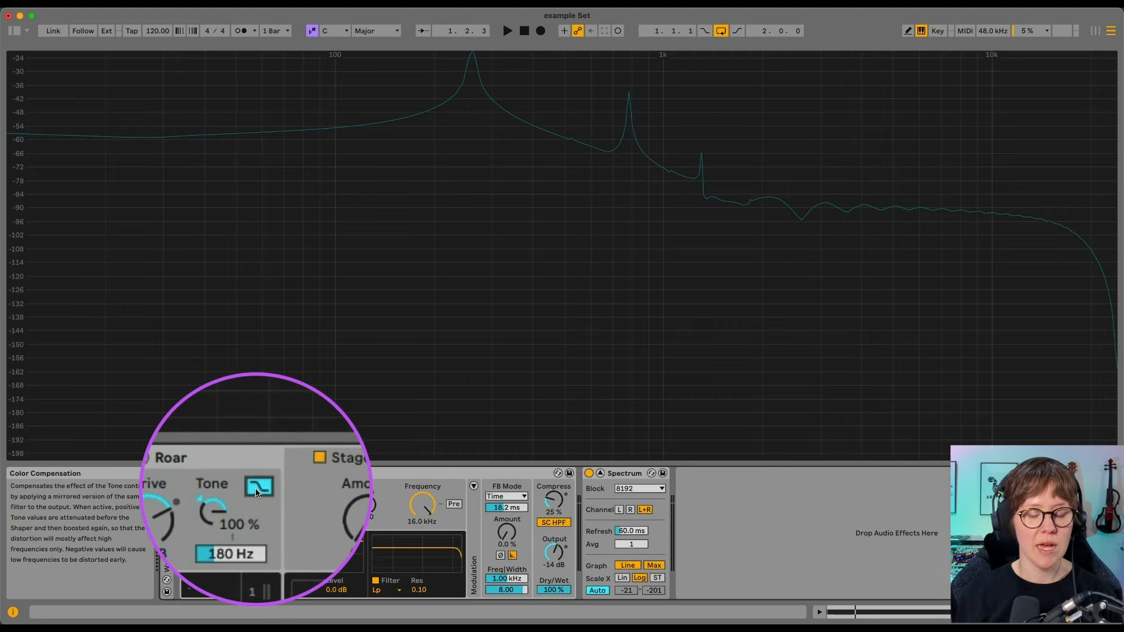
pyautogui.press('space')
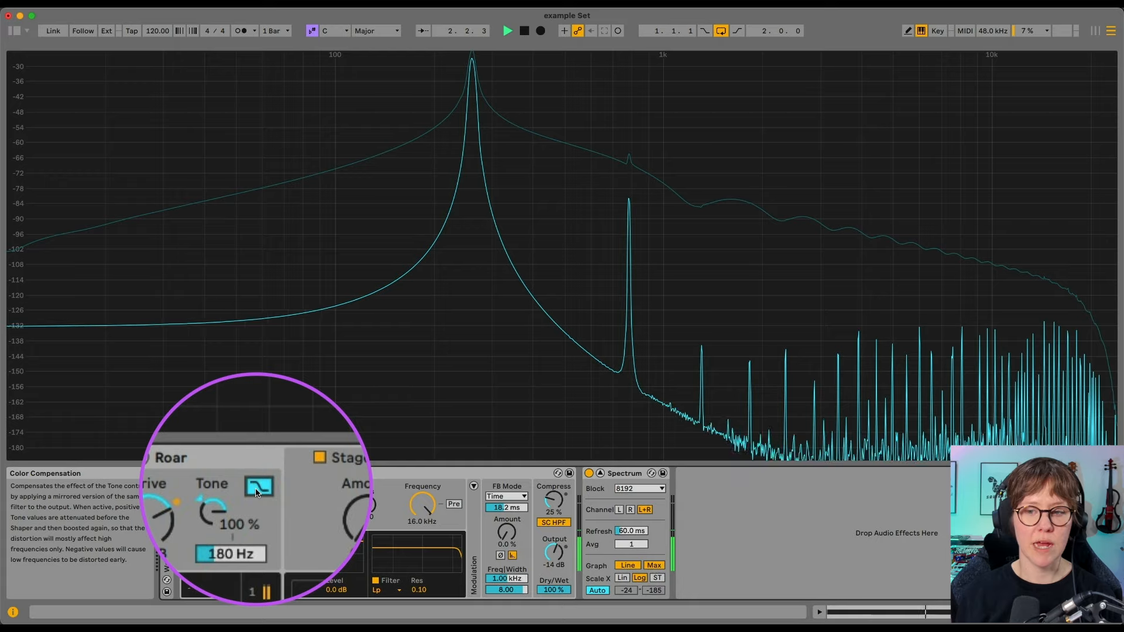
# - Compare Color Compensation on and off, leaving it off with the Tone frequency set to 117 Hz
pyautogui.click(256, 491)
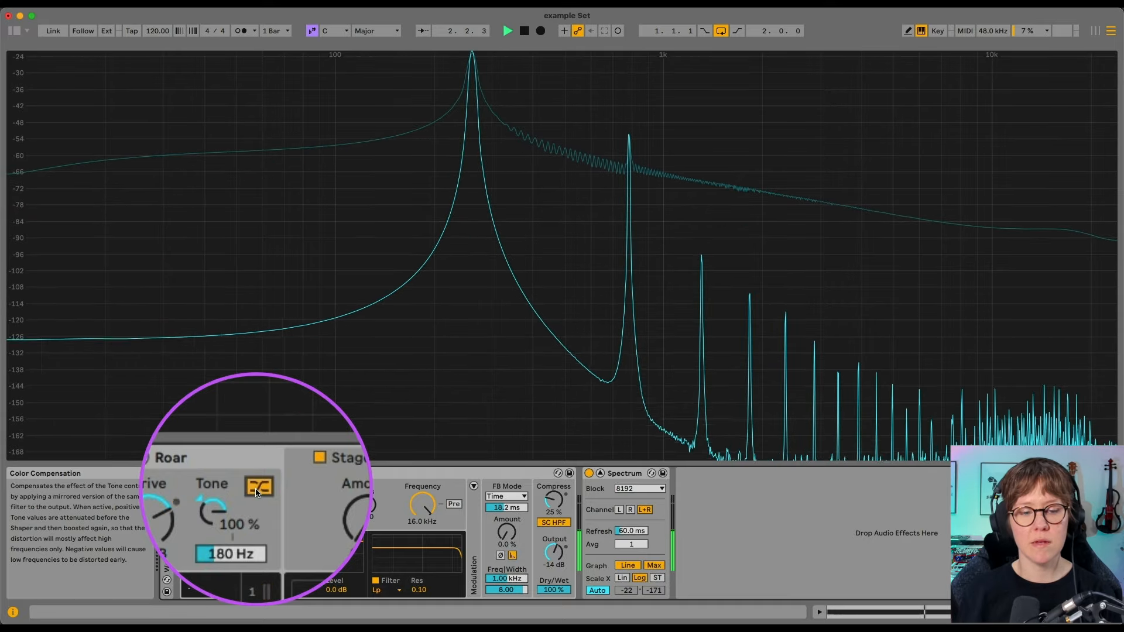
pyautogui.click(255, 492)
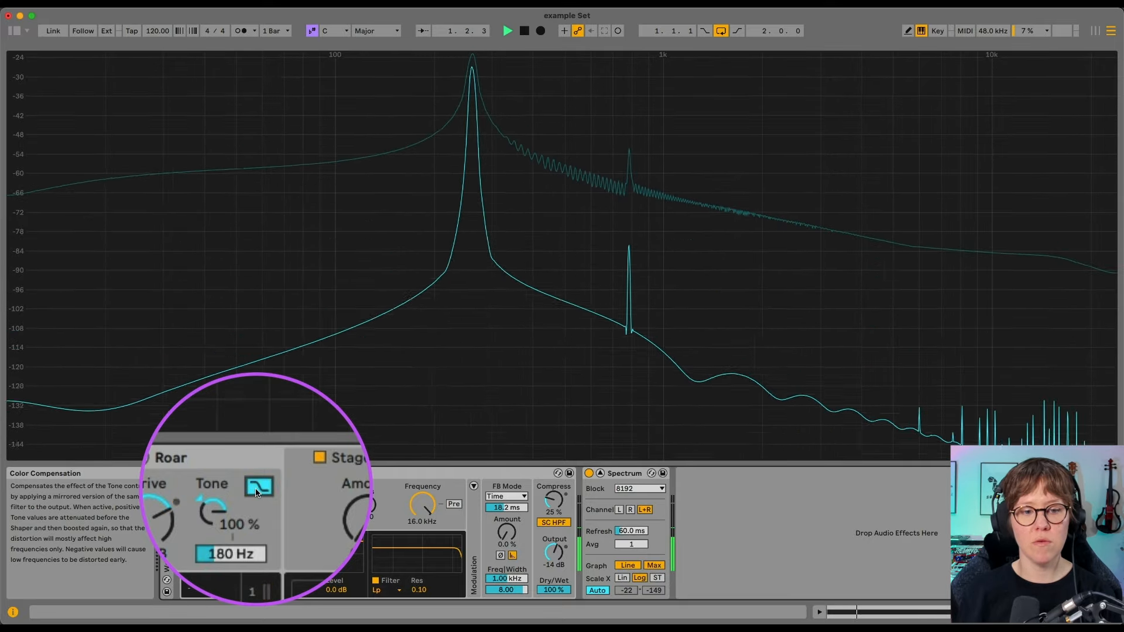
pyautogui.click(256, 492)
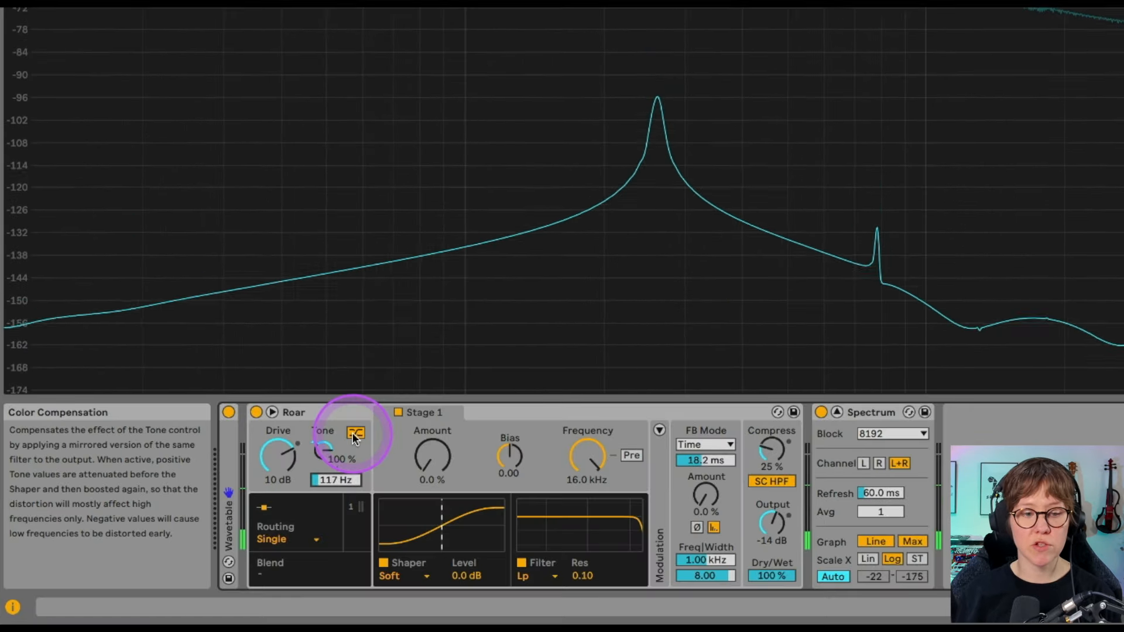
pyautogui.click(352, 433)
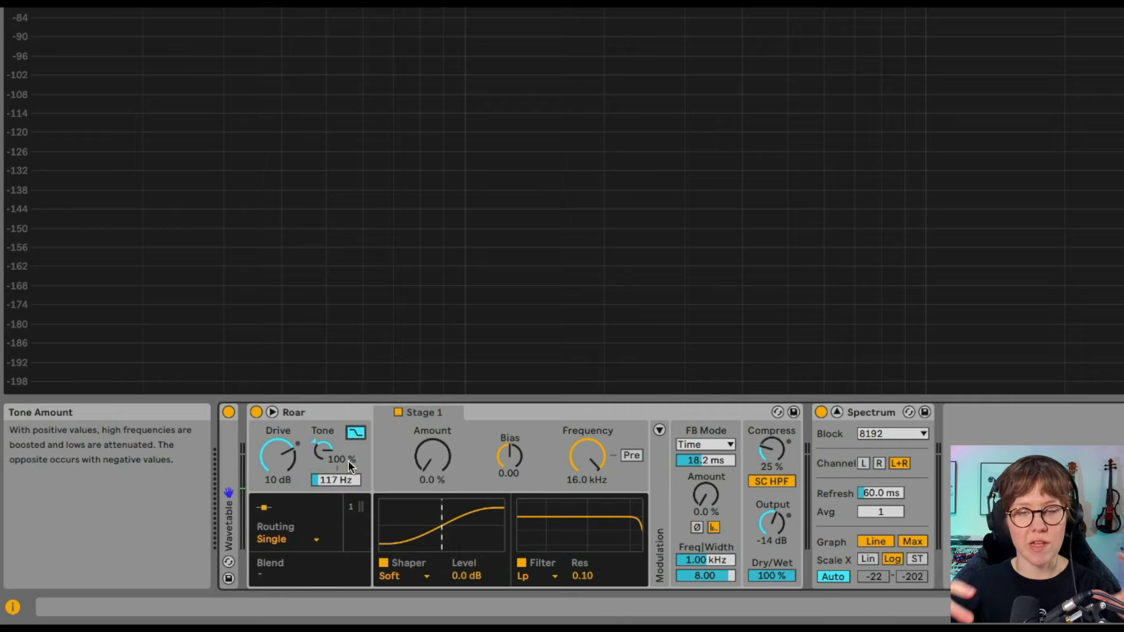
# - Try Roar's Single, Serial and Parallel routing modes one after another
pyautogui.click(316, 569)
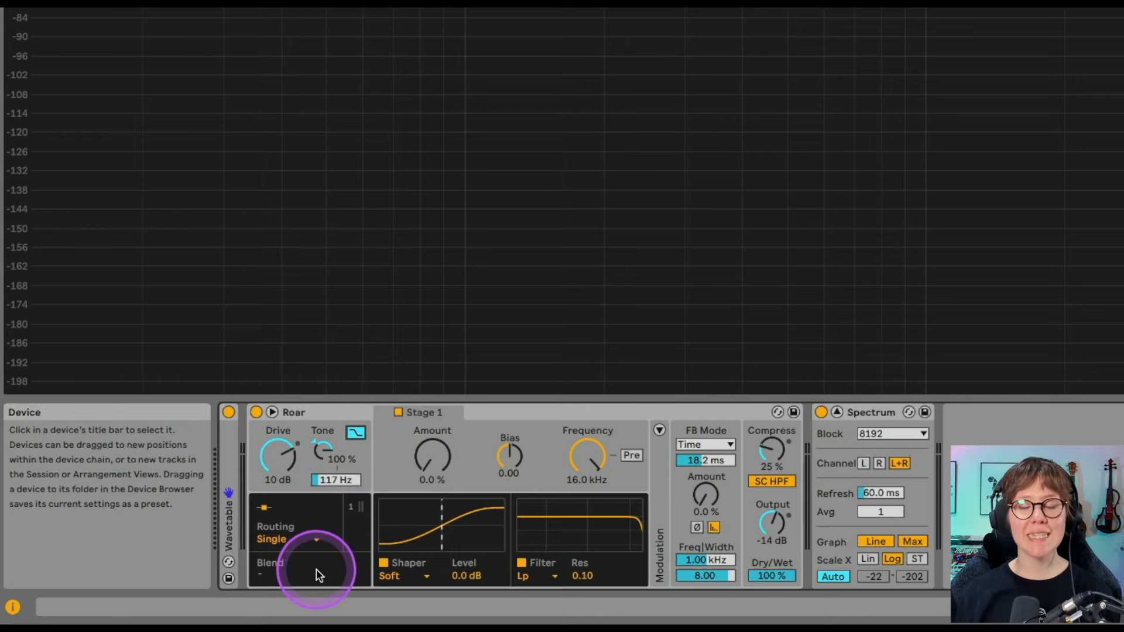
pyautogui.click(276, 541)
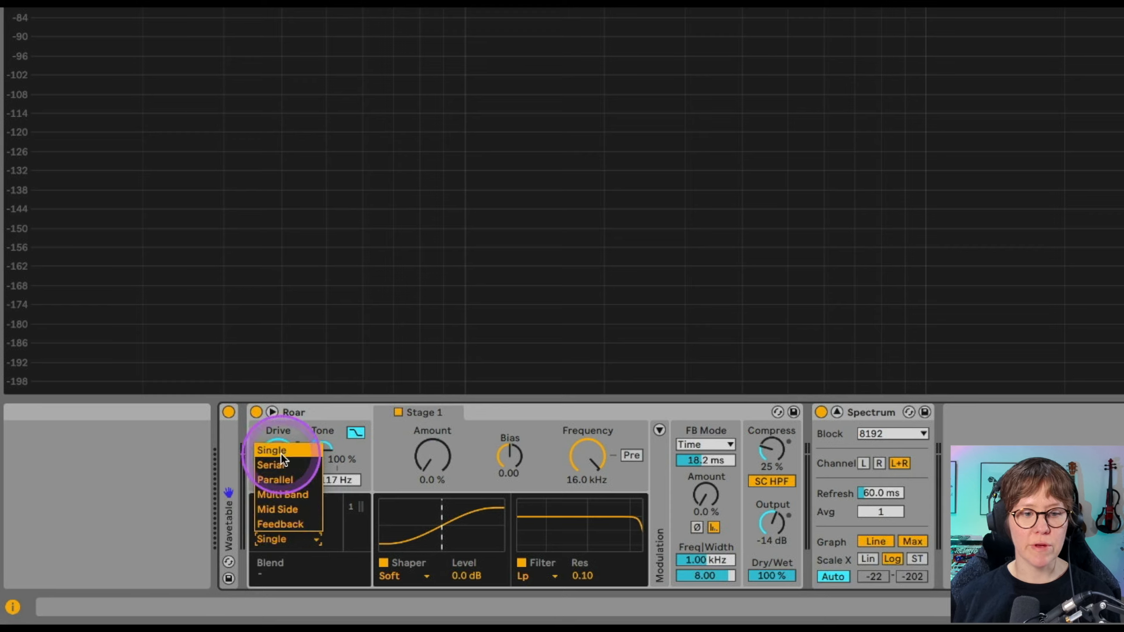
pyautogui.click(283, 454)
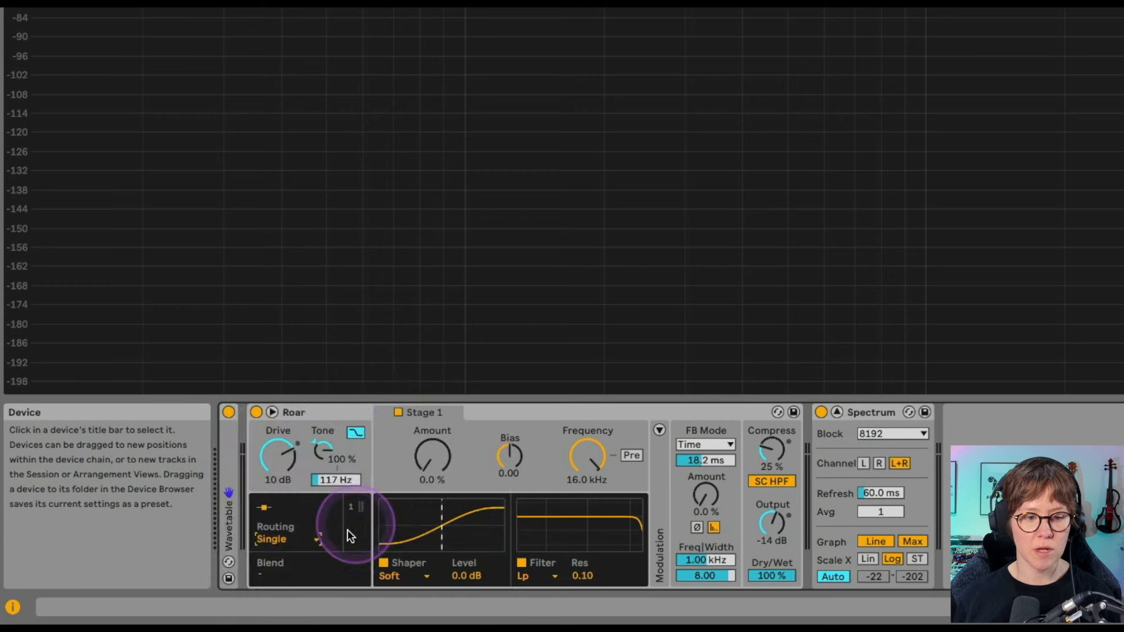
pyautogui.click(274, 539)
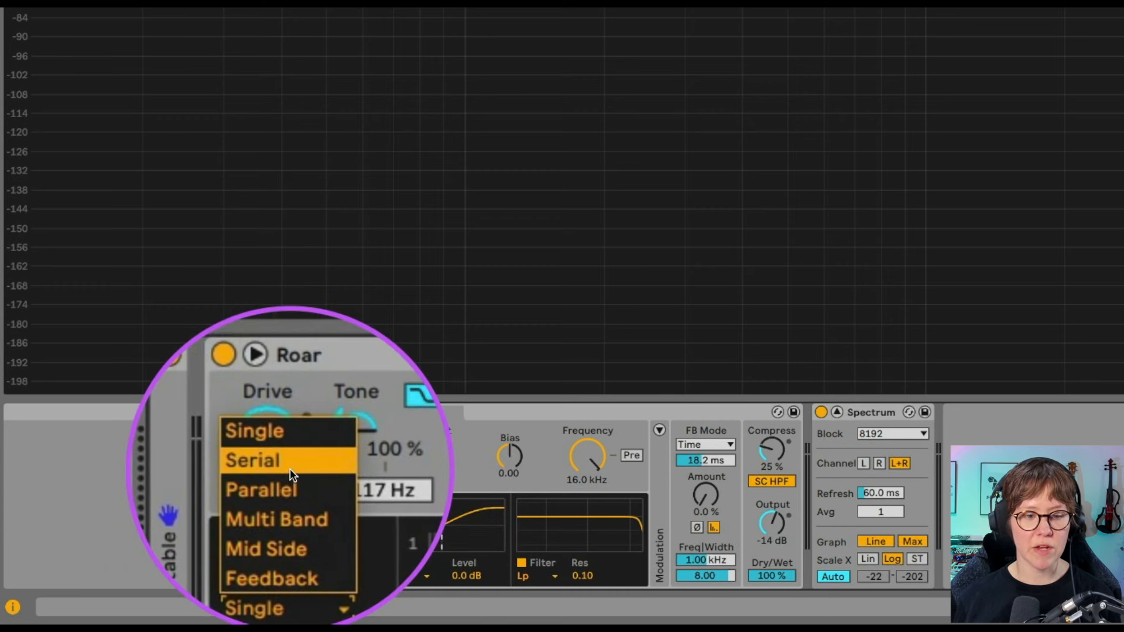
pyautogui.click(290, 469)
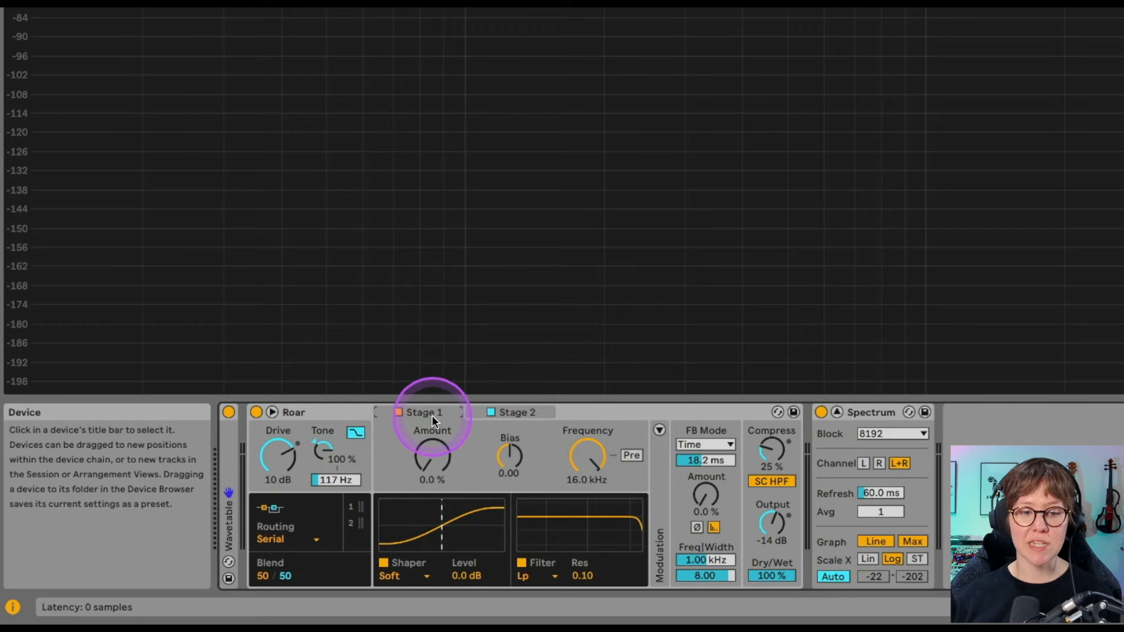
pyautogui.hotkey('ctrl', 'shift', 'm')
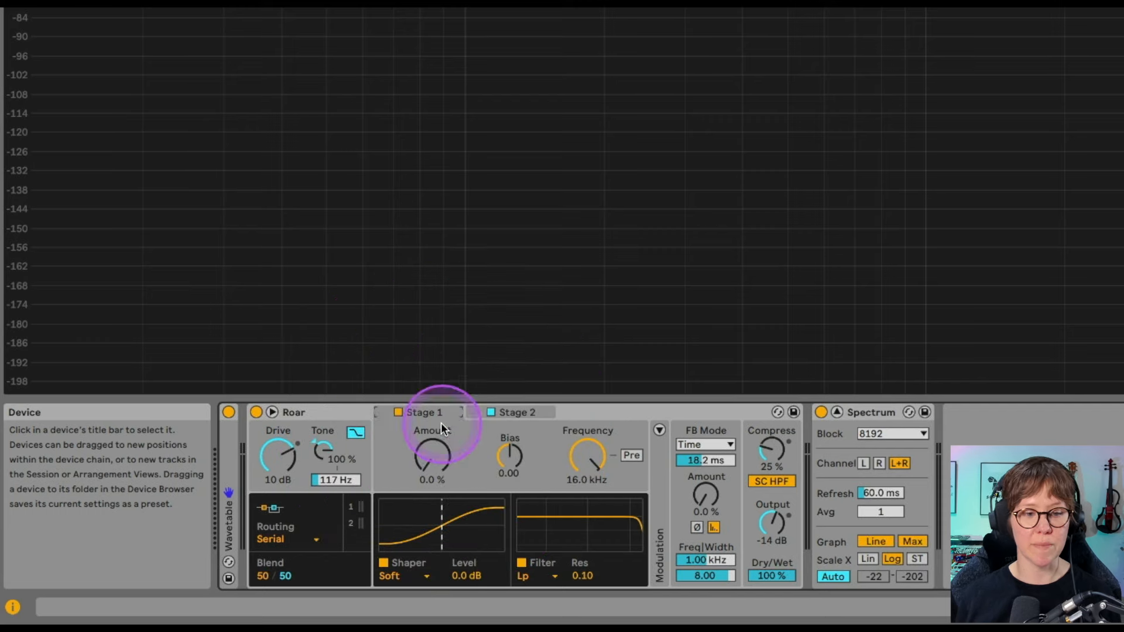
pyautogui.click(280, 540)
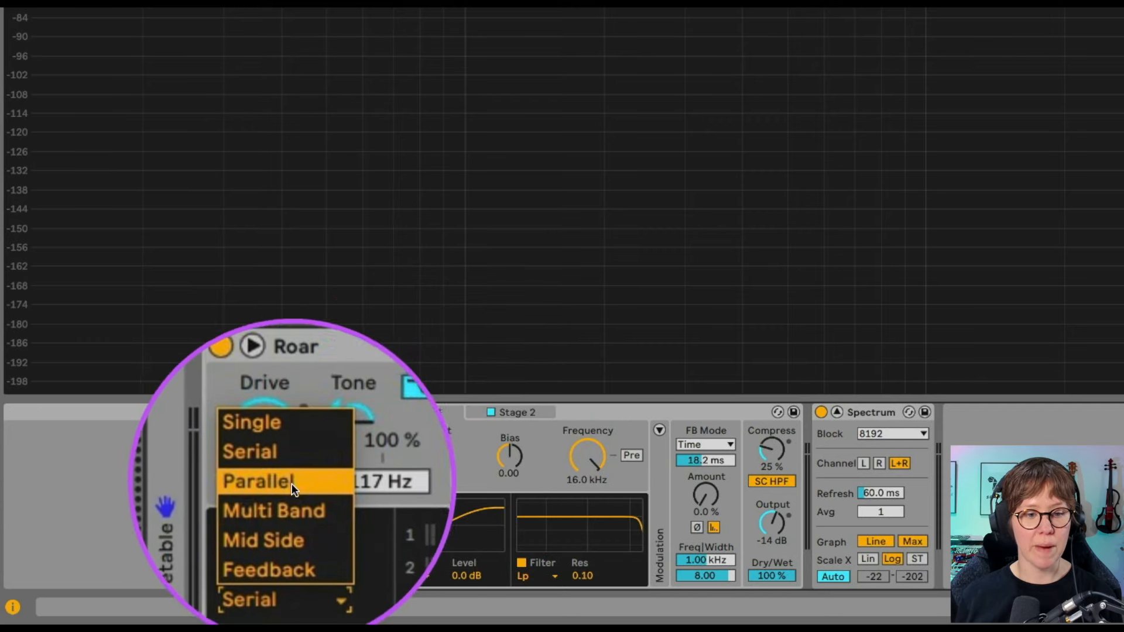
pyautogui.click(291, 478)
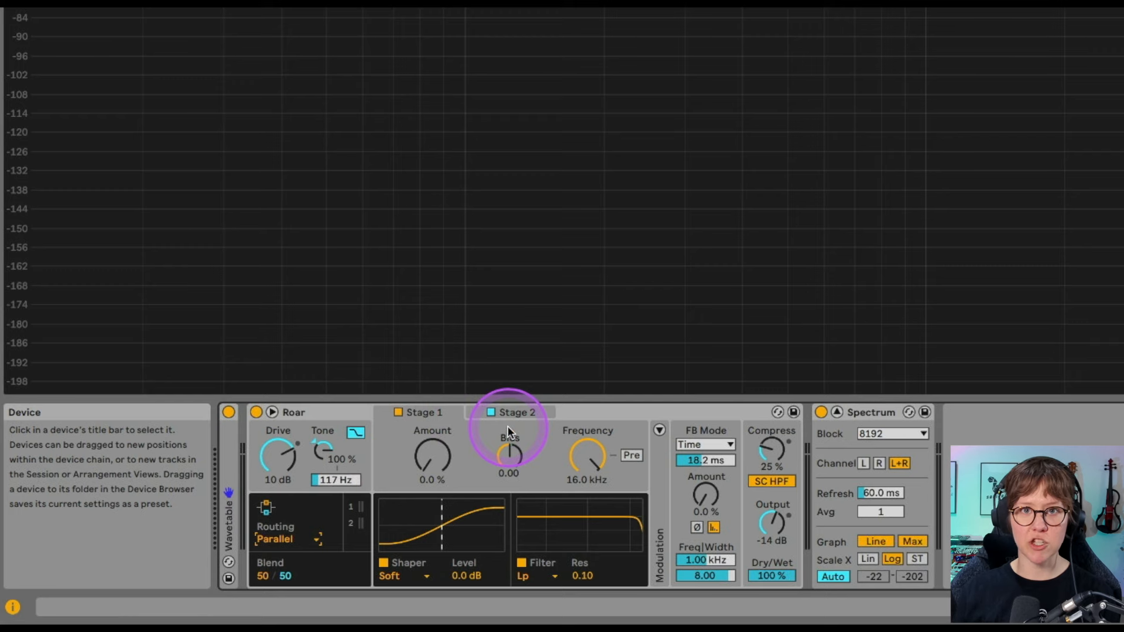
# - Switch Roar's routing to Multi Band and view the settings of its Mid, High and Low stages
pyautogui.click(279, 539)
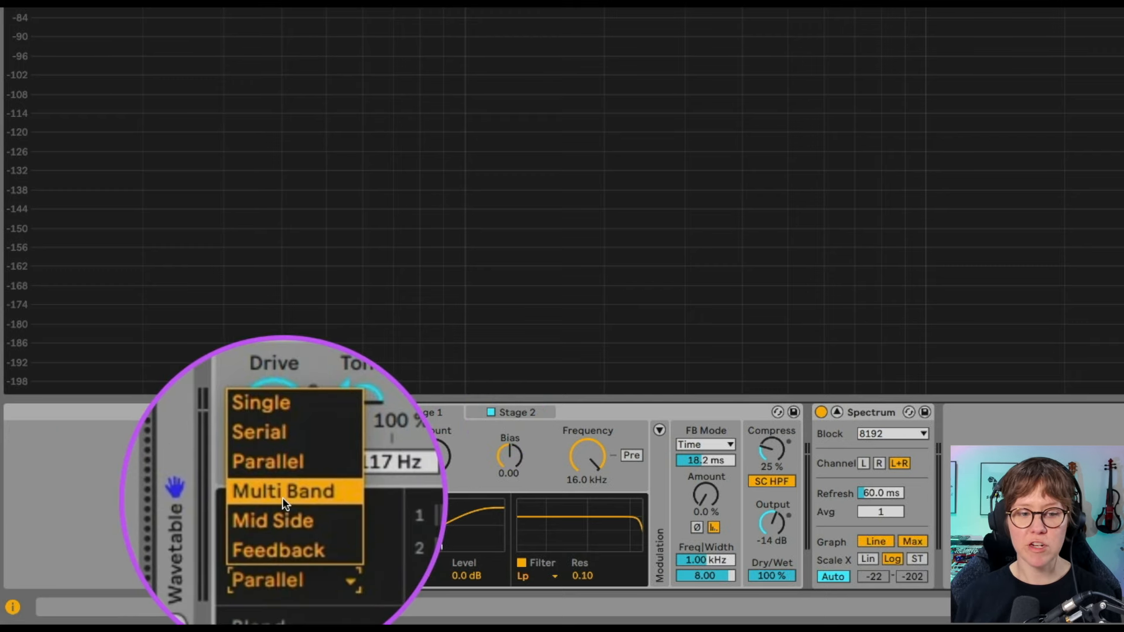
pyautogui.click(282, 492)
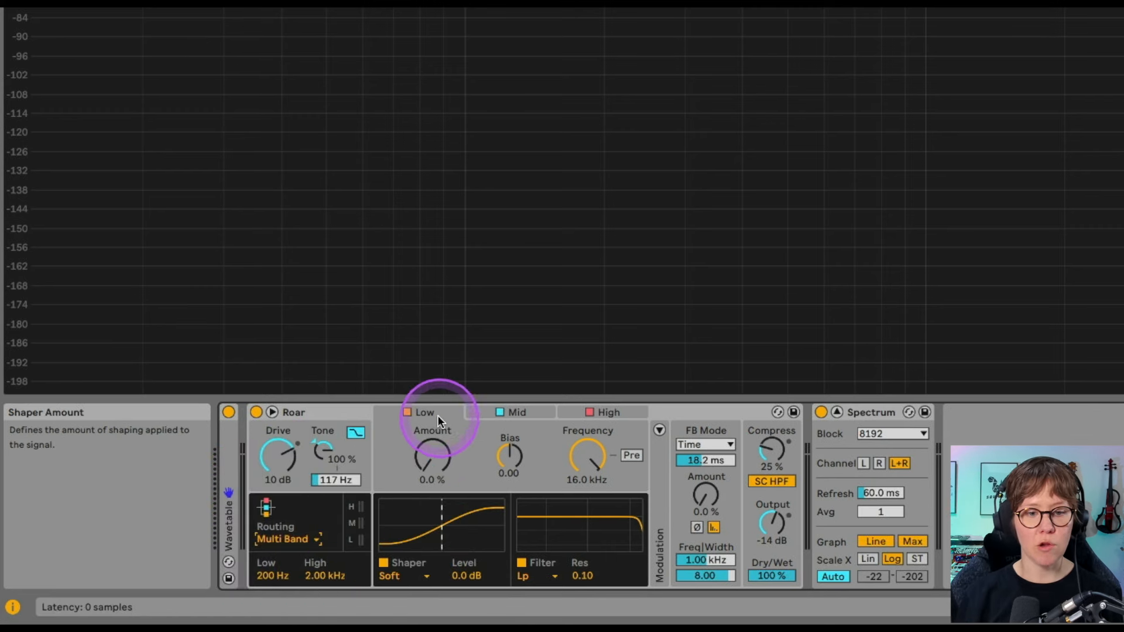
pyautogui.click(518, 417)
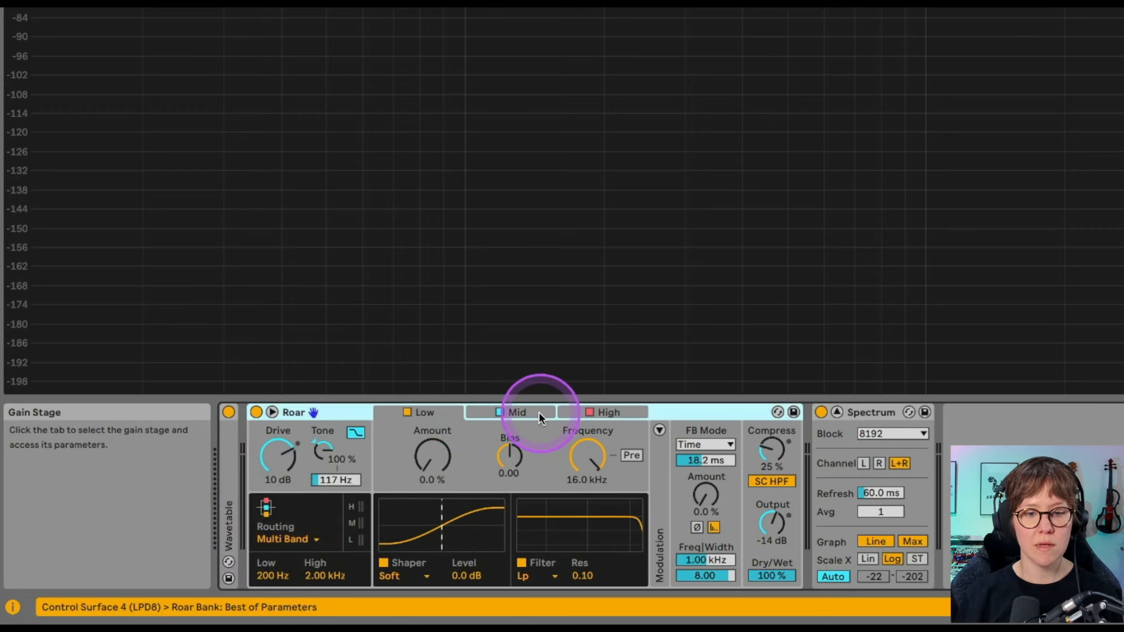
pyautogui.click(606, 412)
pyautogui.click(434, 412)
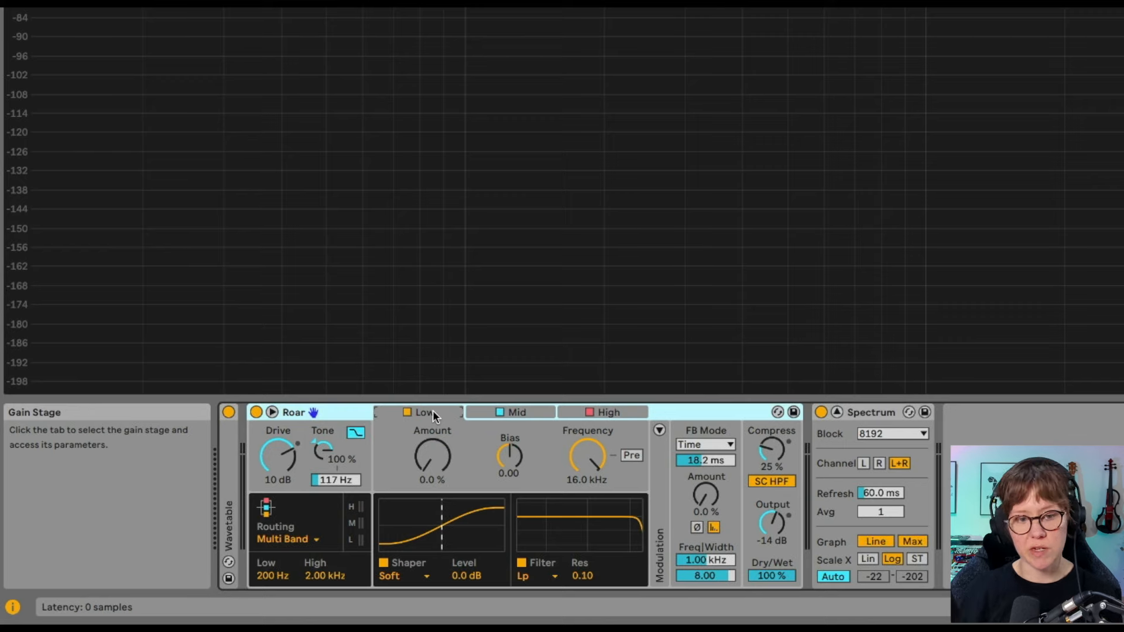
# - Try the Mid Side routing with its Side stage and the Feedback routing, and return the routing to Single
pyautogui.click(408, 539)
pyautogui.click(280, 539)
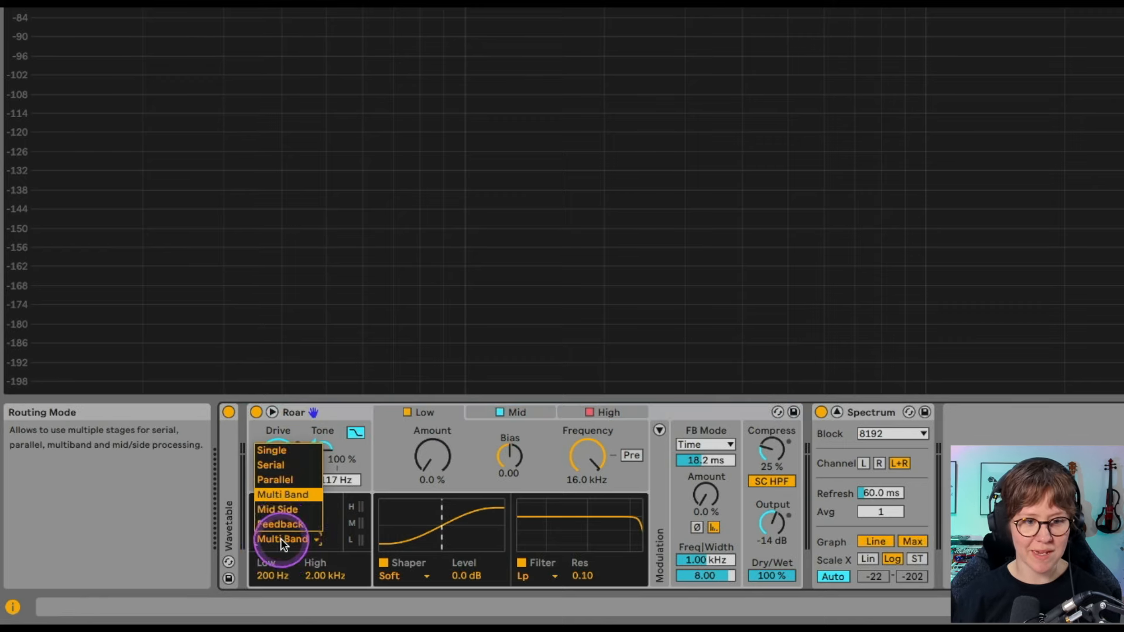
pyautogui.click(282, 511)
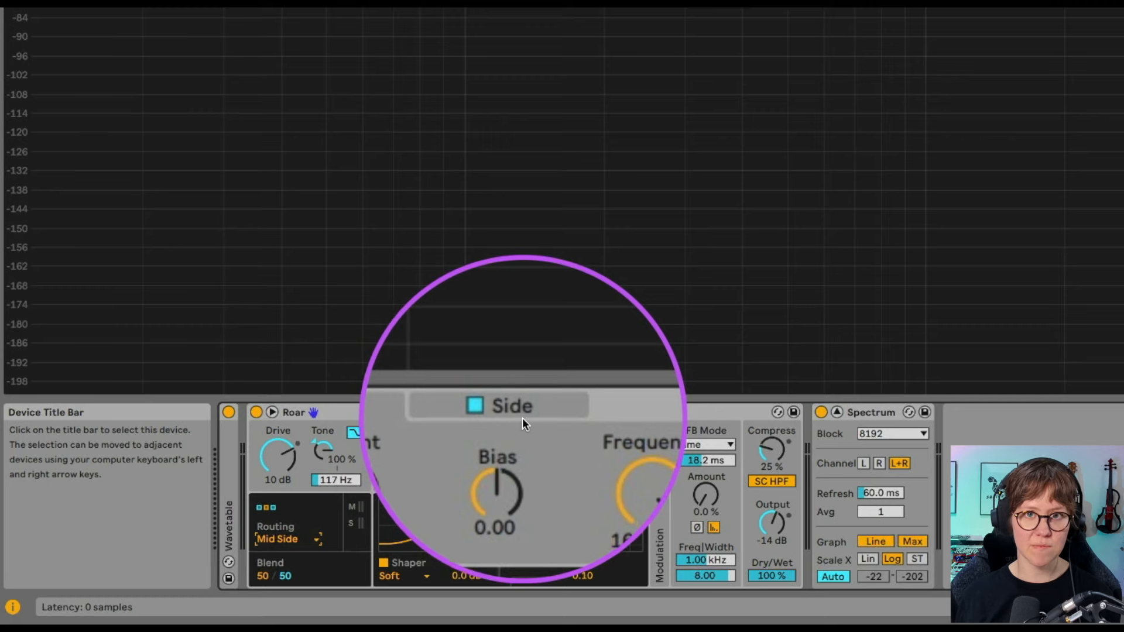
pyautogui.click(522, 417)
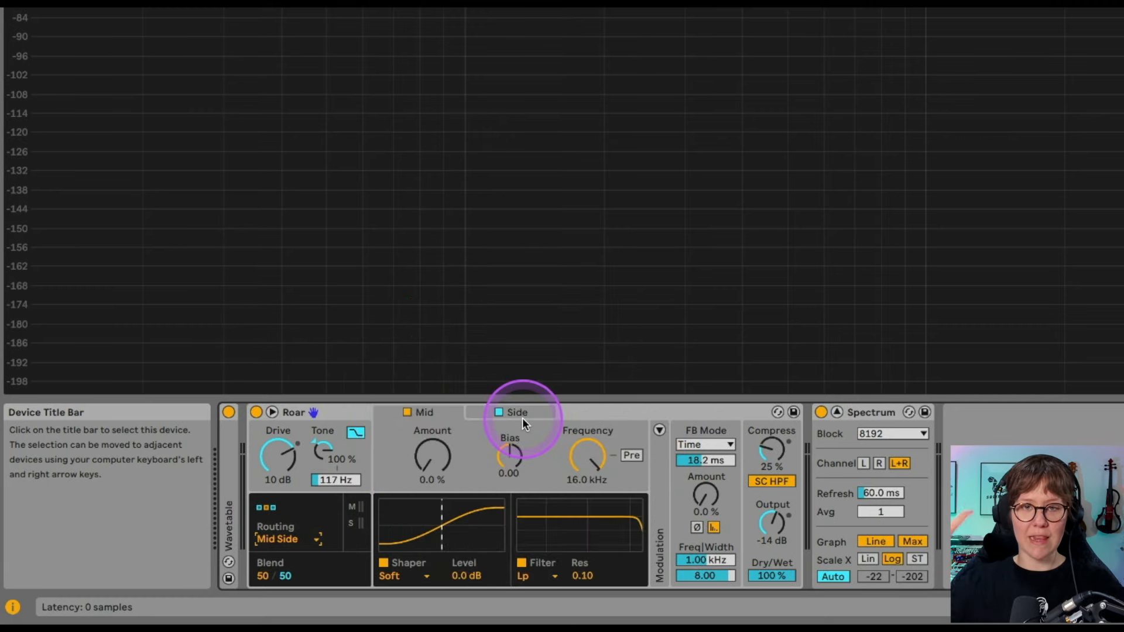
pyautogui.click(276, 539)
pyautogui.click(276, 527)
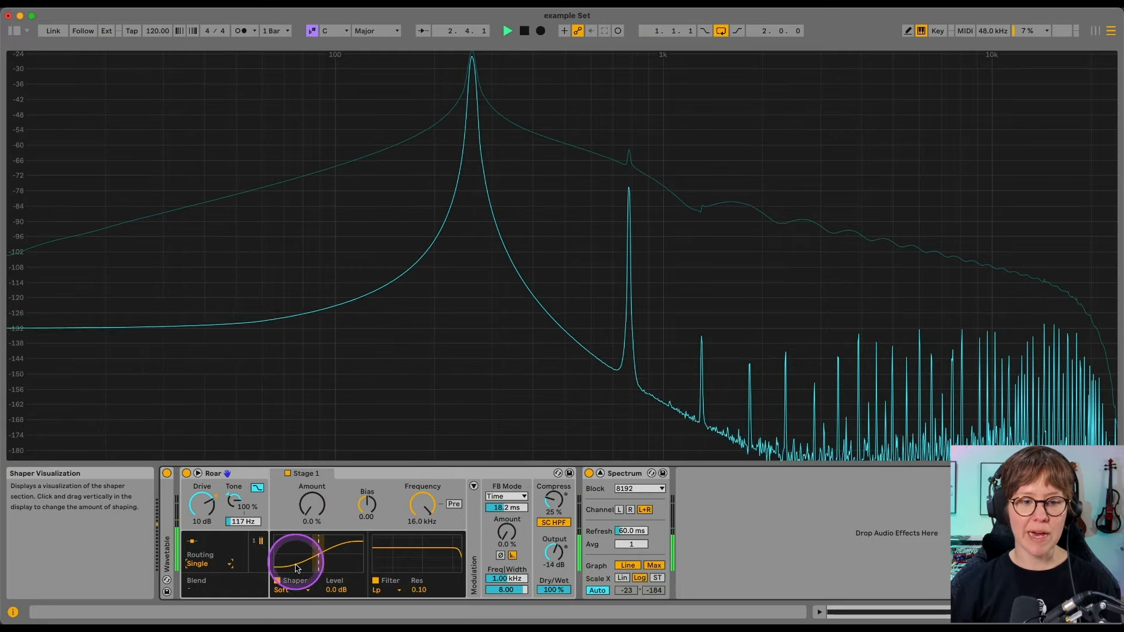
# - Browse the shaper curve types available for Stage 1 of Roar
pyautogui.click(282, 591)
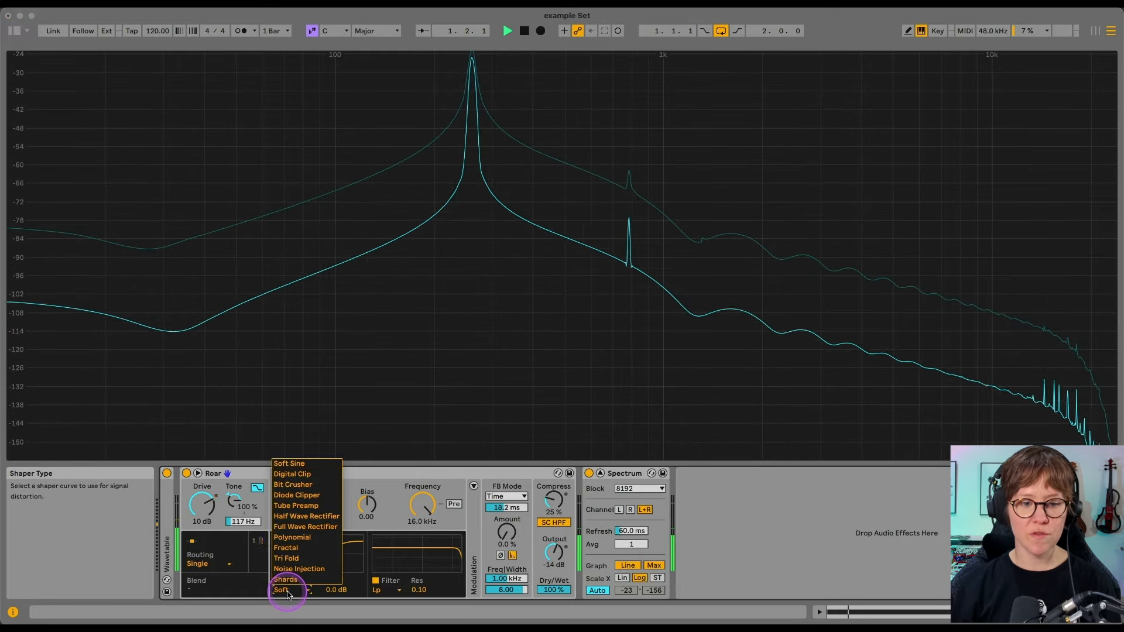
pyautogui.click(301, 465)
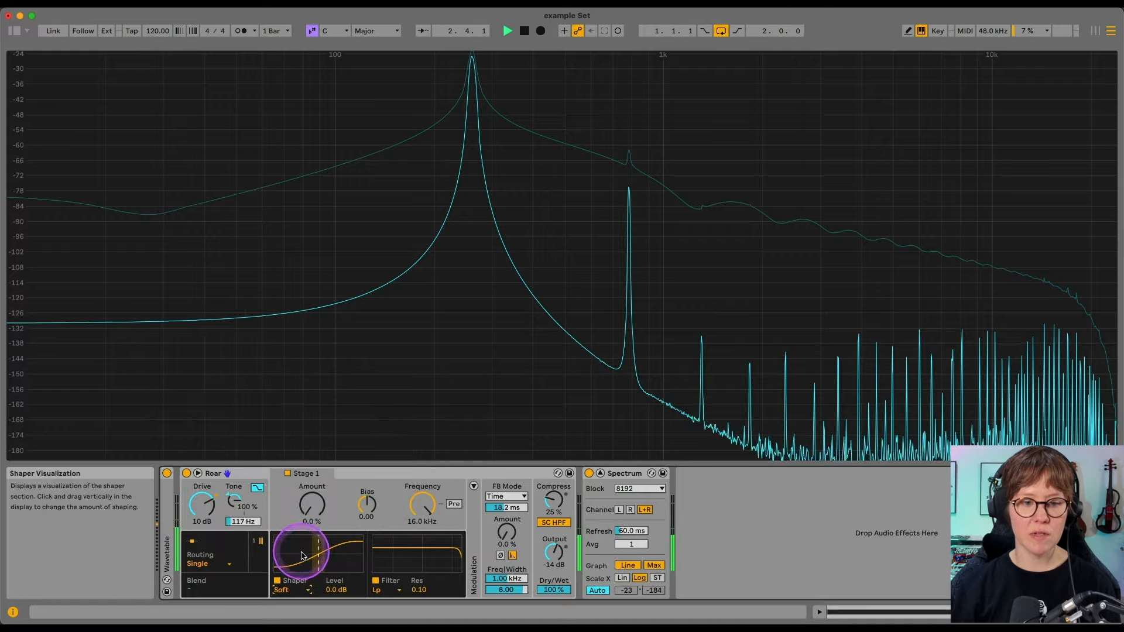
# - Sweep Stage 1's Soft Sine shaper Amount upward during playback and return it to 0%
pyautogui.moveTo(311, 506); pyautogui.dragTo(311, 474)
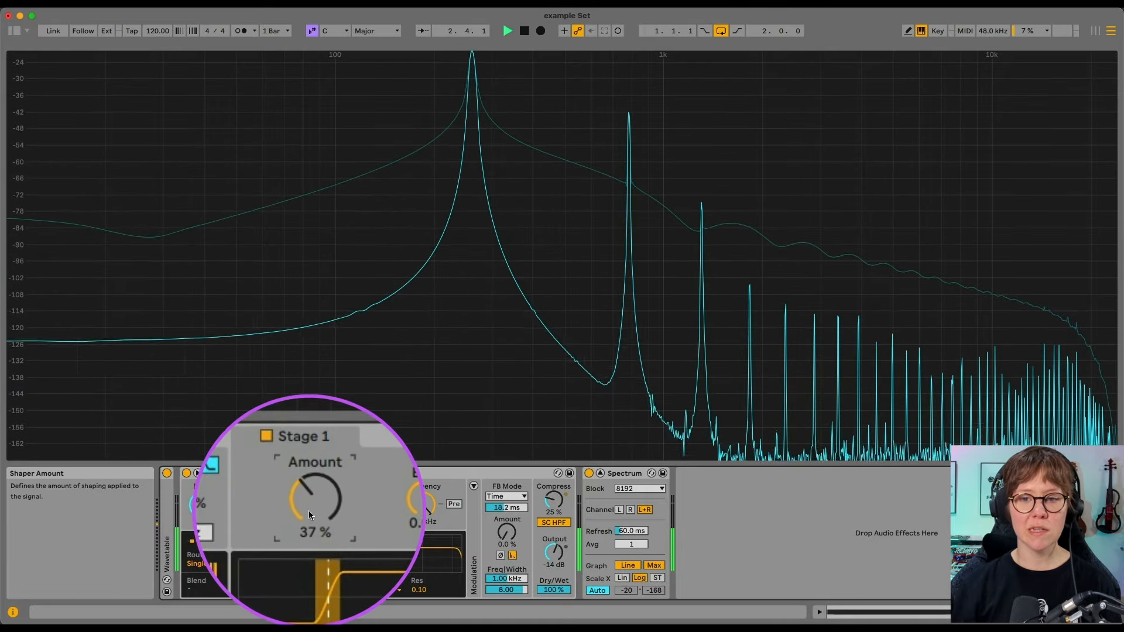
pyautogui.moveTo(309, 515); pyautogui.dragTo(305, 591)
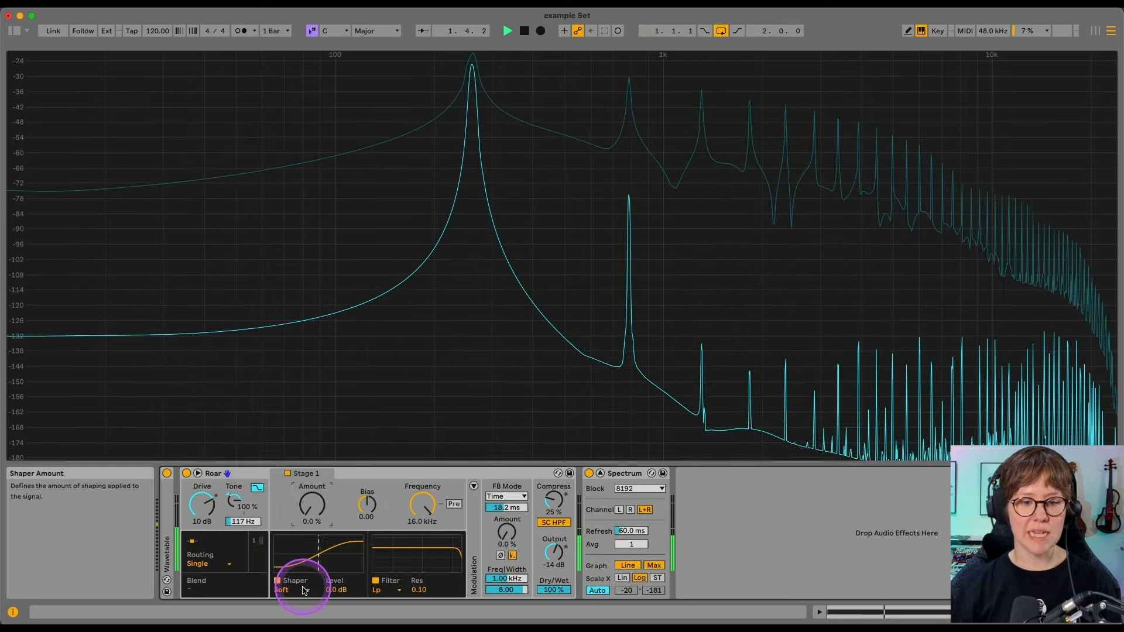
# - Switch Stage 1's shaper to Tube Preamp and raise its Amount to 63% during playback
pyautogui.click(305, 590)
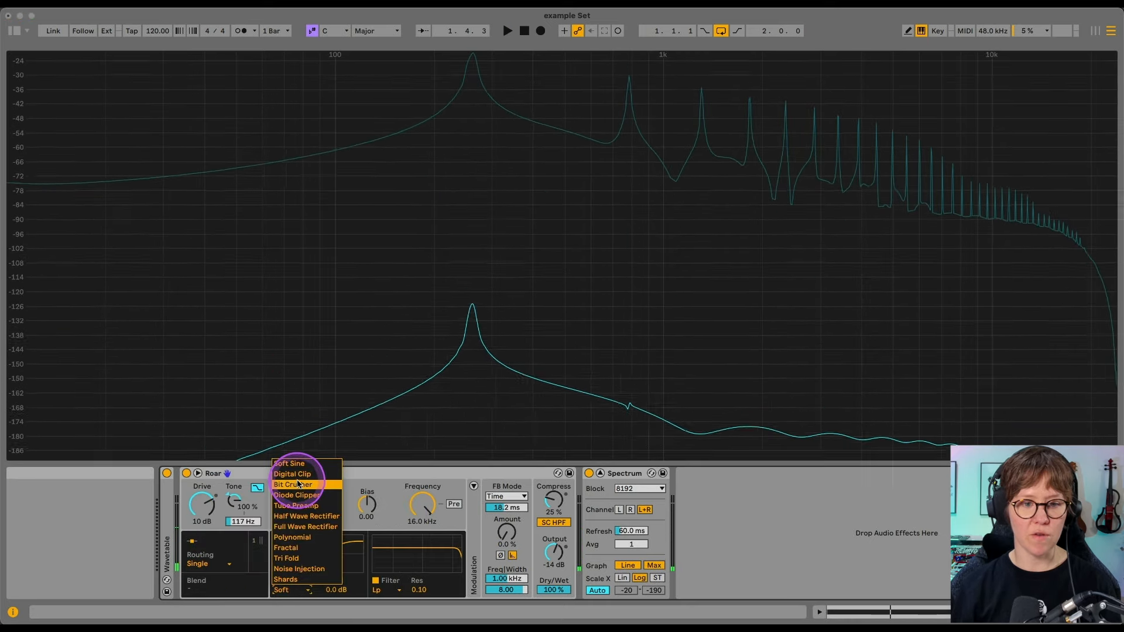
pyautogui.click(296, 505)
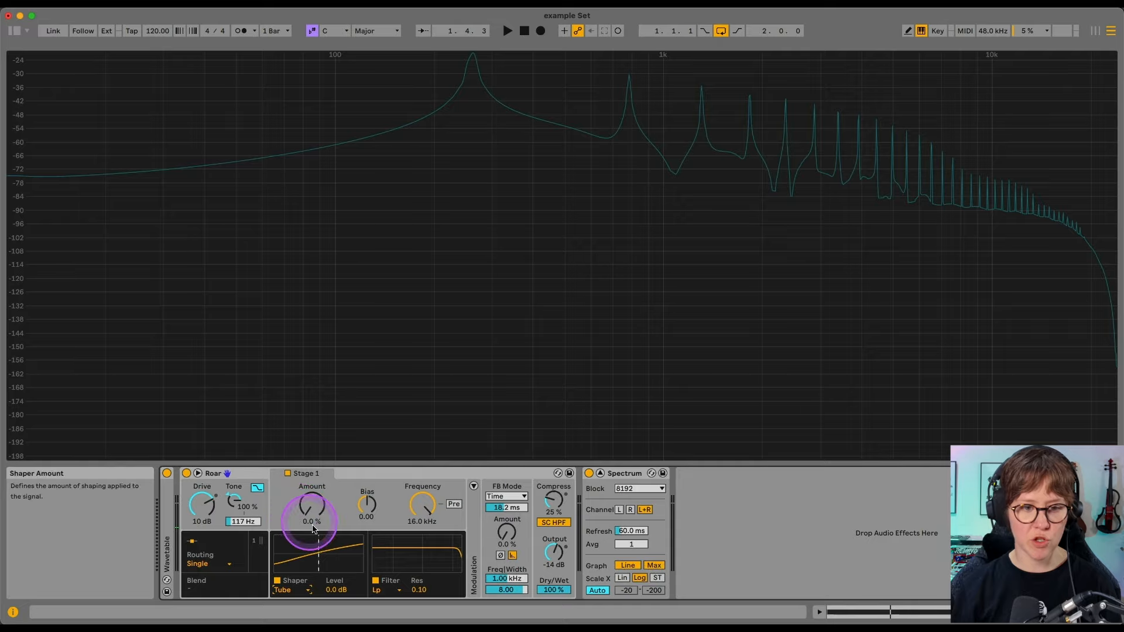
pyautogui.press('space')
pyautogui.moveTo(317, 508); pyautogui.dragTo(317, 472)
pyautogui.press('space')
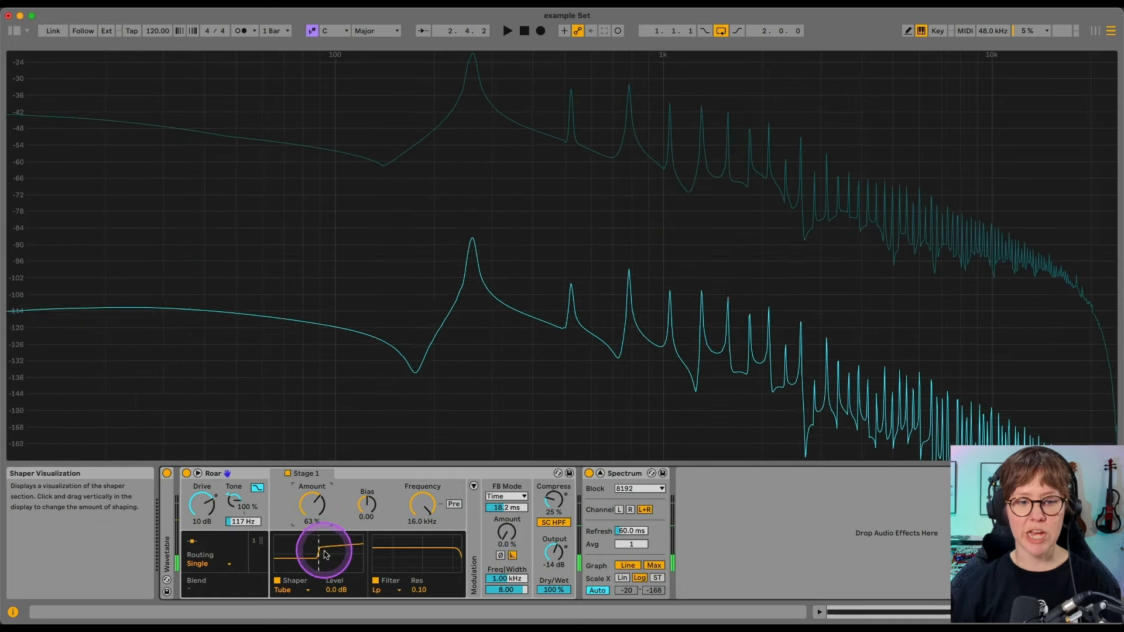
# - Vary the Tube Preamp shaping and bring the shaper Amount down to 20%
pyautogui.moveTo(326, 555); pyautogui.dragTo(326, 543)
pyautogui.moveTo(312, 506)
pyautogui.mouseDown()
pyautogui.moveTo(312, 492)
pyautogui.moveTo(312, 518)
pyautogui.mouseUp()
pyautogui.press('space')
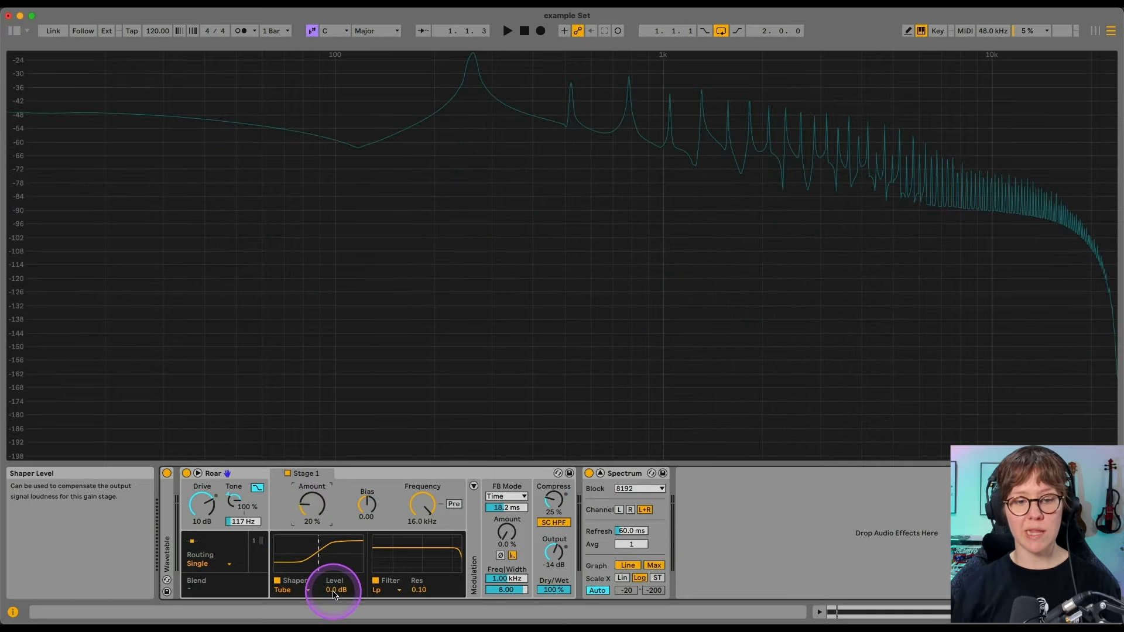
# - Try a Shaper Level of -20 dB with no shaping, reset the Level to 0.0 dB and raise the Amount to 61%
pyautogui.press('space')
pyautogui.moveTo(314, 514); pyautogui.dragTo(311, 506)
pyautogui.moveTo(334, 590); pyautogui.dragTo(334, 595)
pyautogui.moveTo(306, 503); pyautogui.dragTo(307, 501)
pyautogui.moveTo(336, 593); pyautogui.dragTo(333, 595)
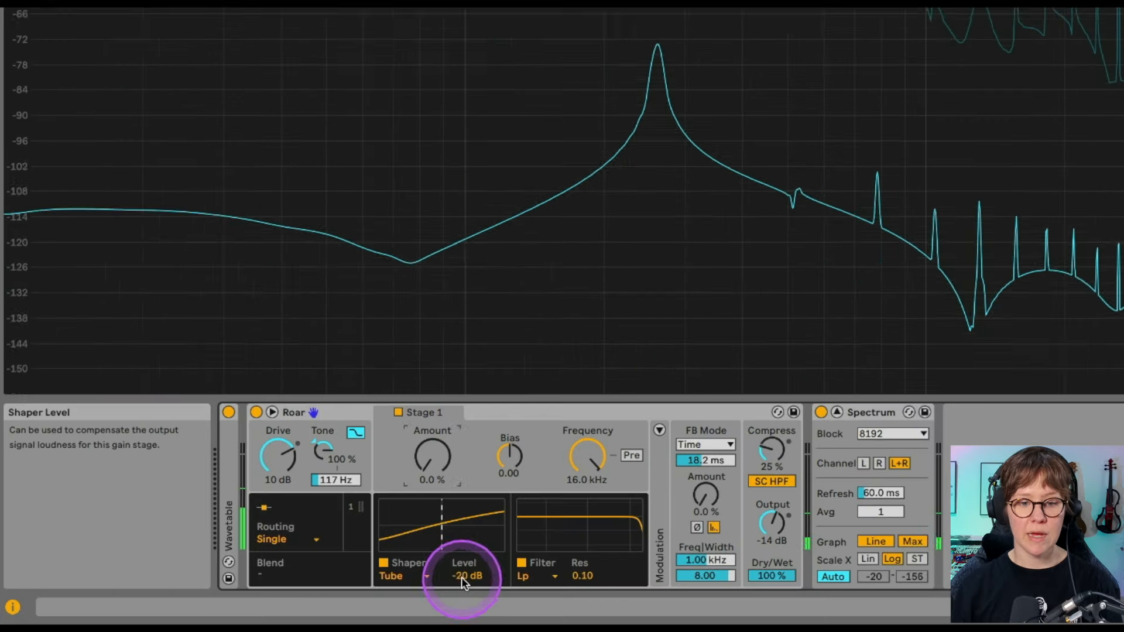
pyautogui.doubleClick(333, 590)
pyautogui.moveTo(314, 504); pyautogui.dragTo(314, 468)
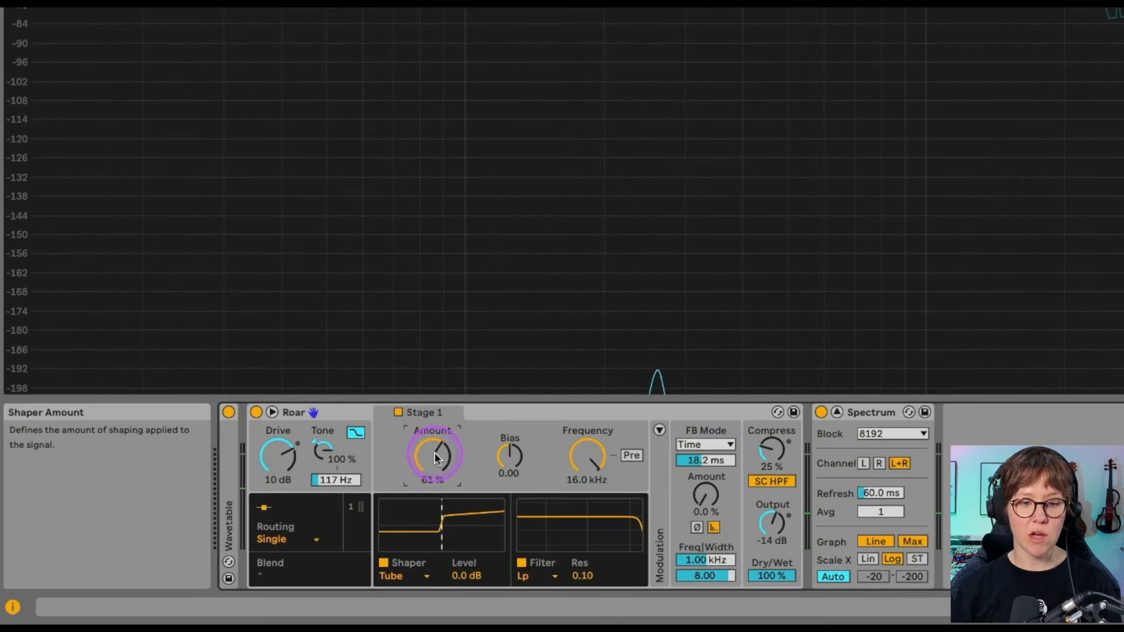
# - Lower Stage 1's shaper Bias to -1.00 and sweep it back upward while the tone plays
pyautogui.click(511, 469)
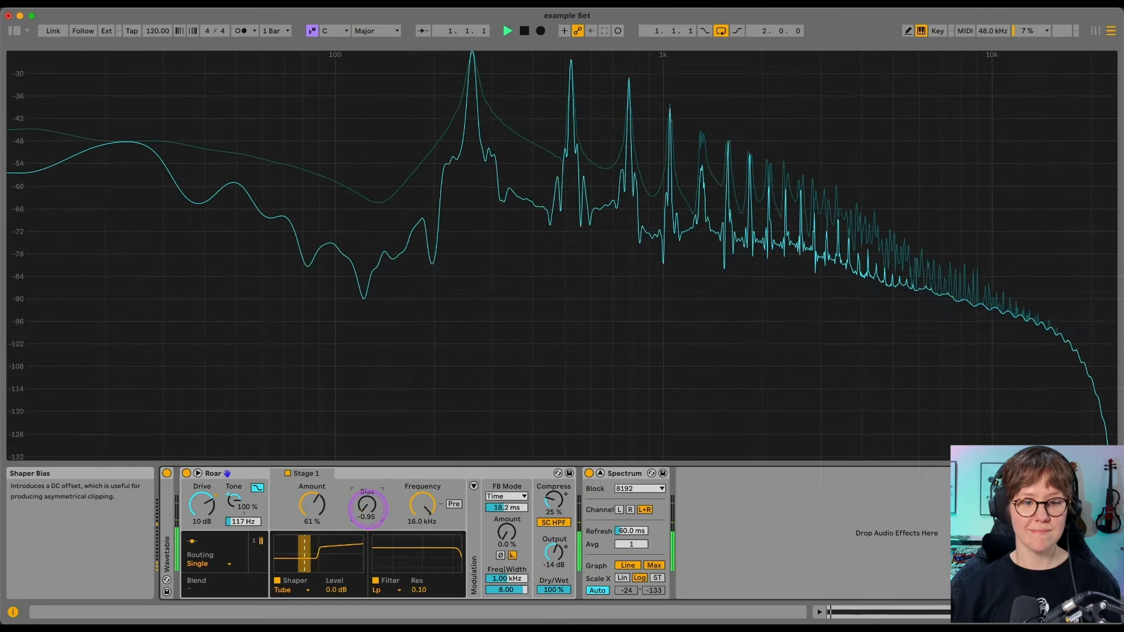
pyautogui.moveTo(368, 509); pyautogui.dragTo(368, 514)
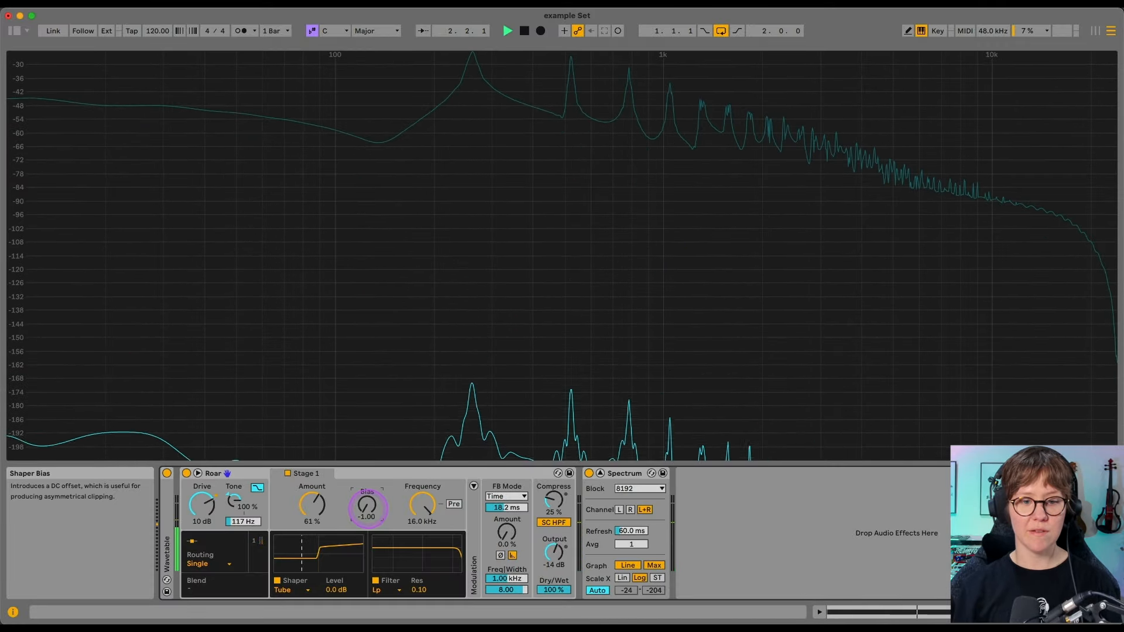
pyautogui.moveTo(368, 510); pyautogui.dragTo(367, 444)
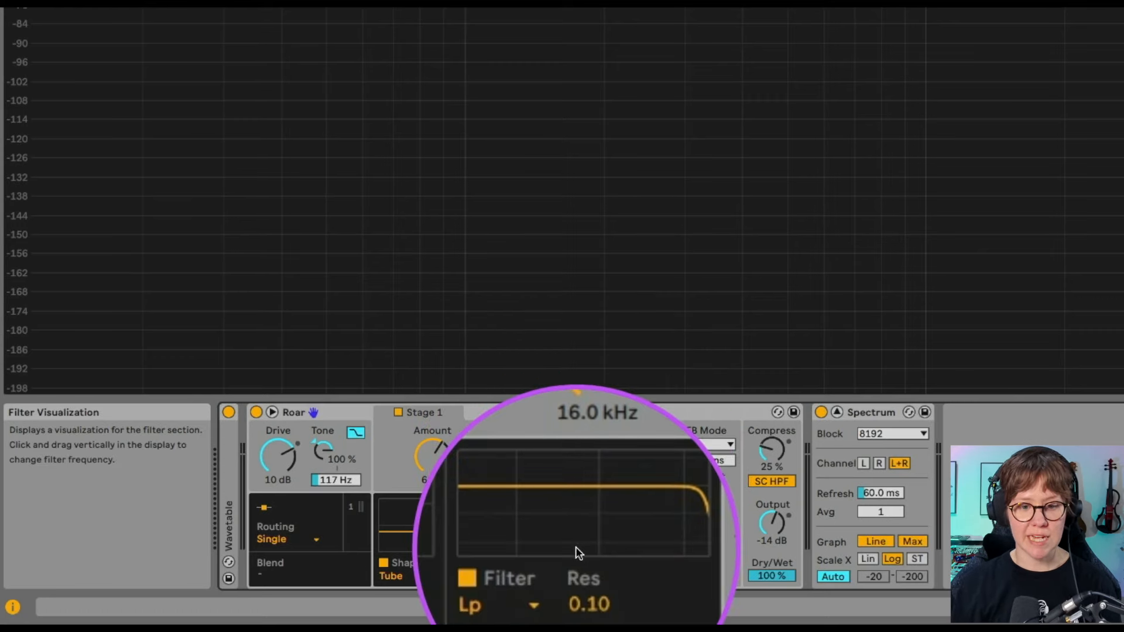
# - Change Stage 1's filter type to Notch
pyautogui.click(526, 580)
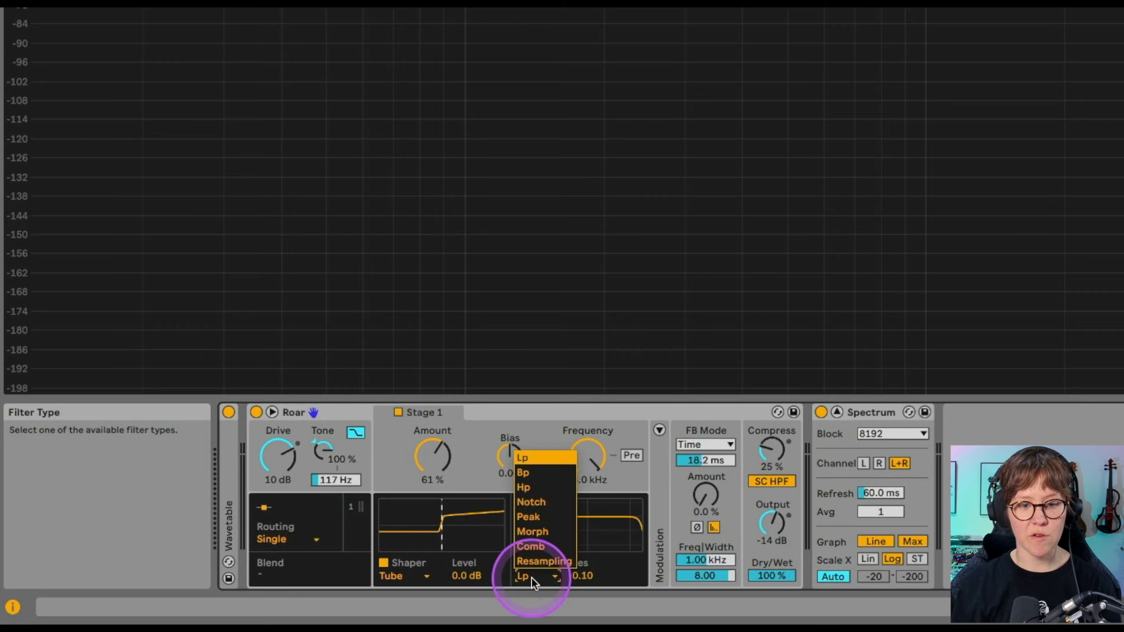
pyautogui.click(546, 504)
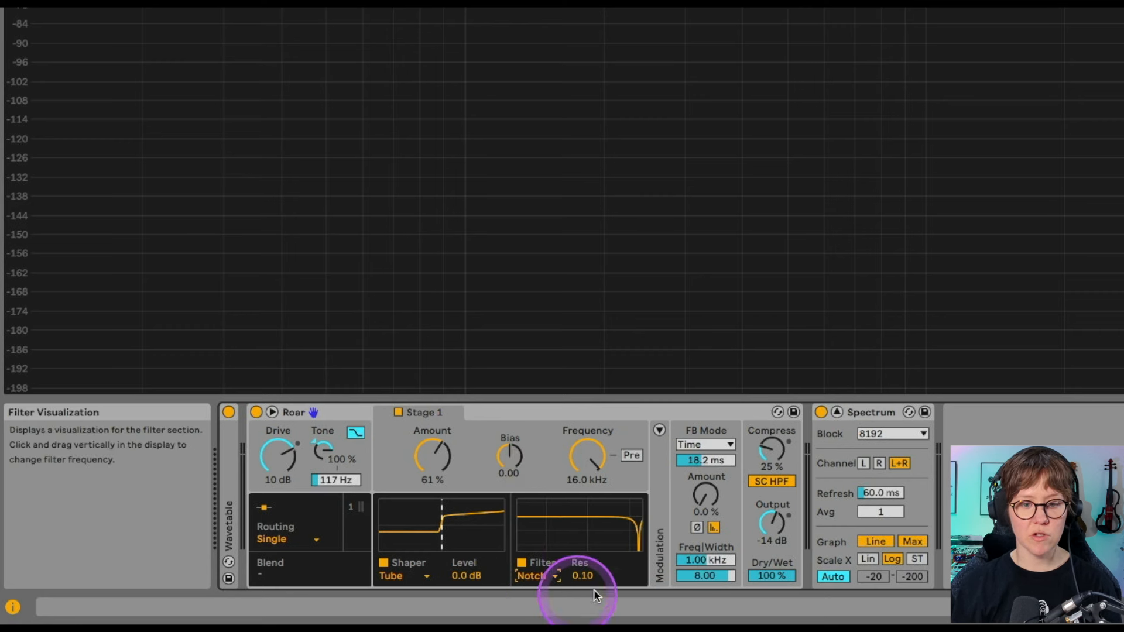
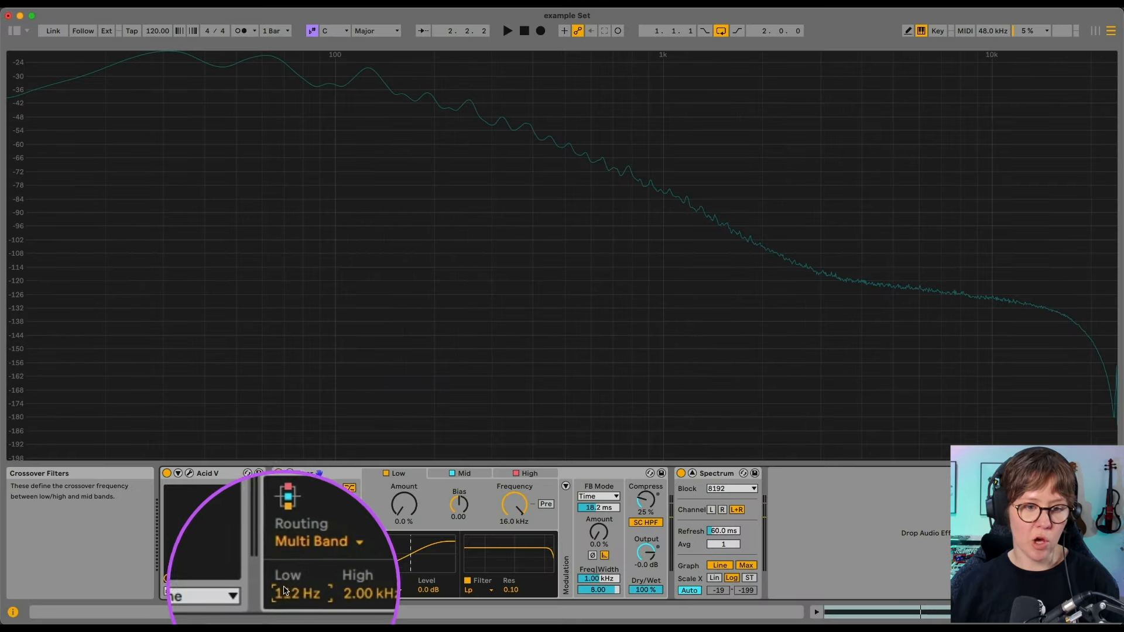
# - Set Roar's Multi Band low crossover to 100 Hz and isolate the Low stage by muting Mid and High
pyautogui.moveTo(401, 578); pyautogui.dragTo(400, 589)
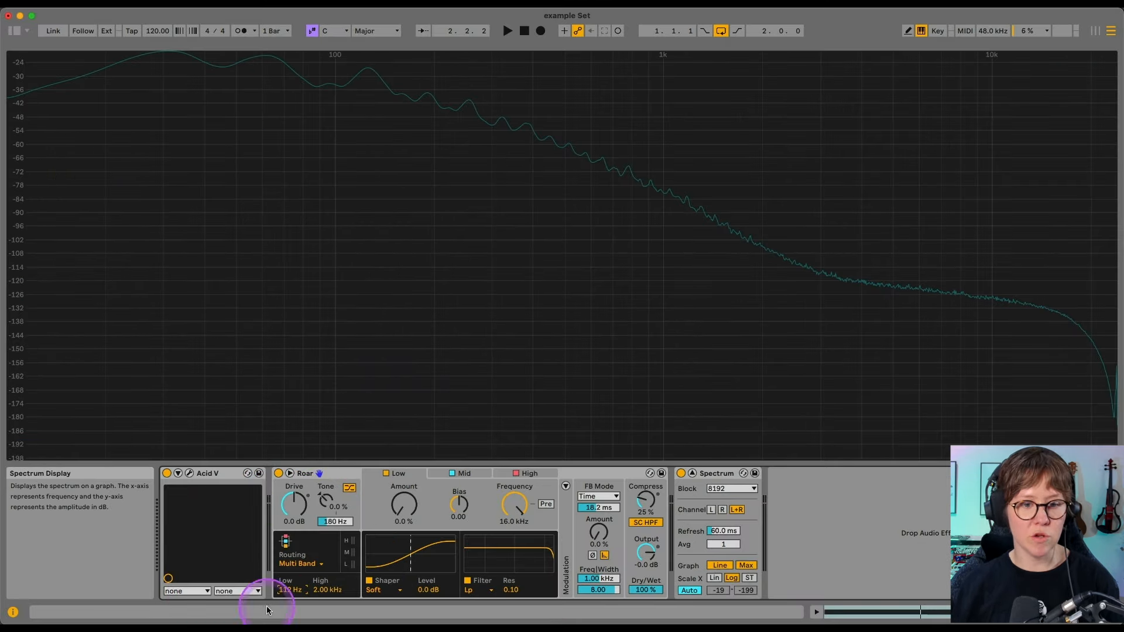
pyautogui.moveTo(278, 598); pyautogui.dragTo(279, 603)
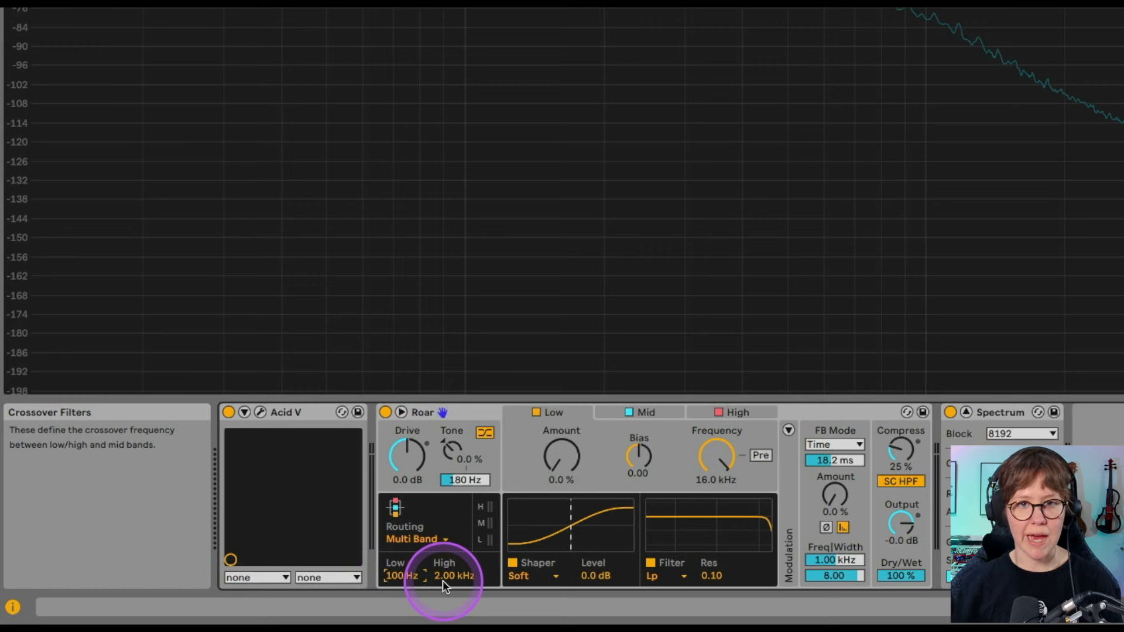
pyautogui.click(554, 413)
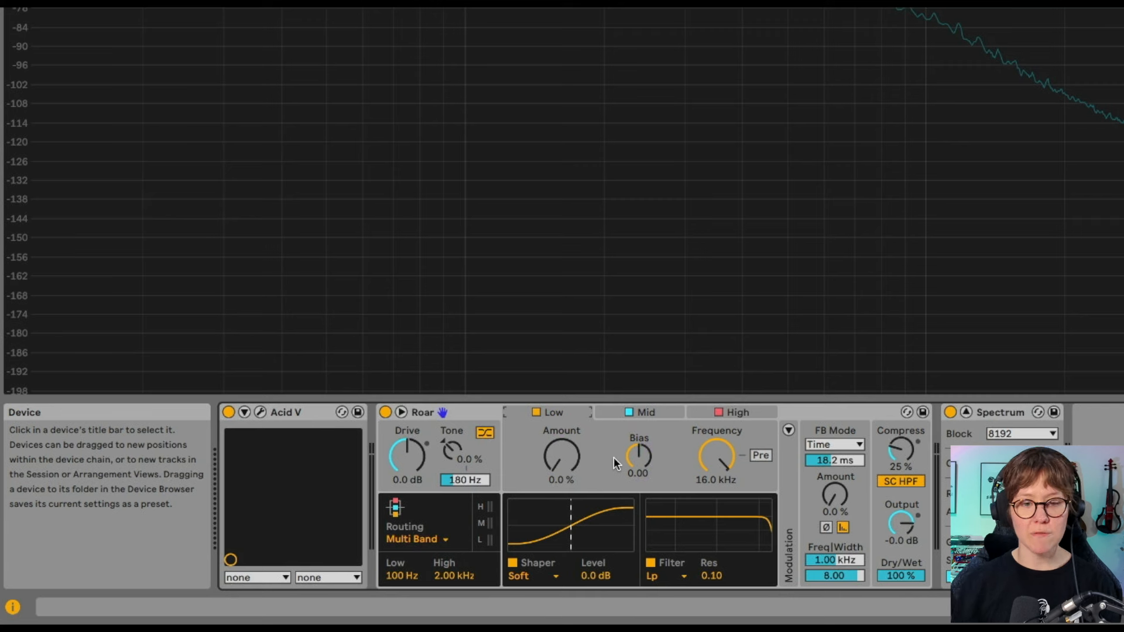
pyautogui.click(629, 413)
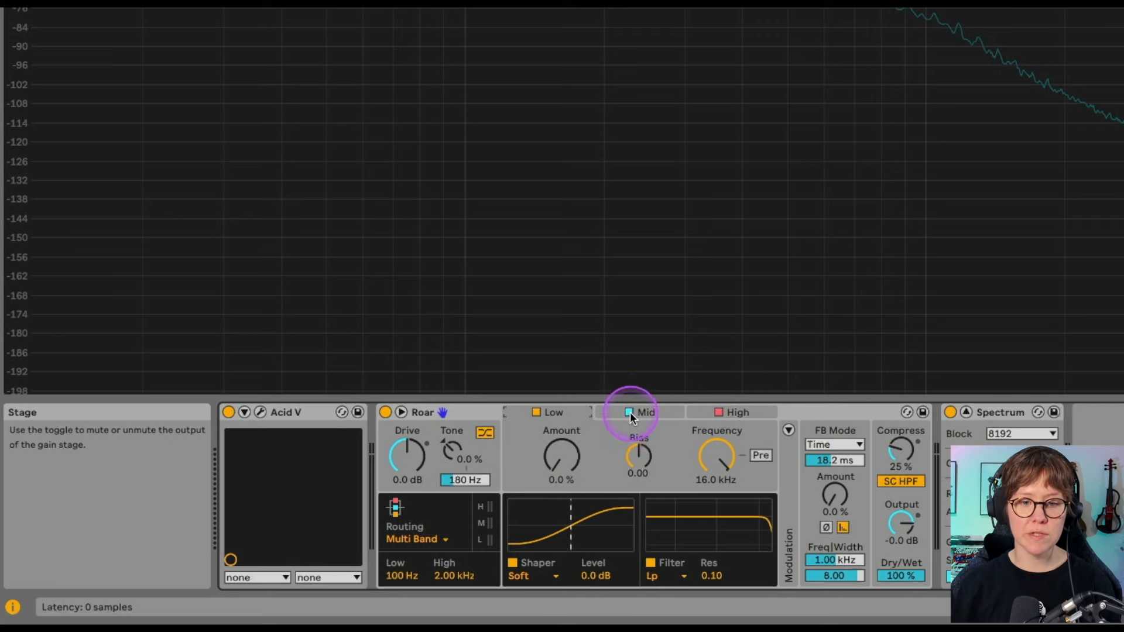
pyautogui.click(718, 414)
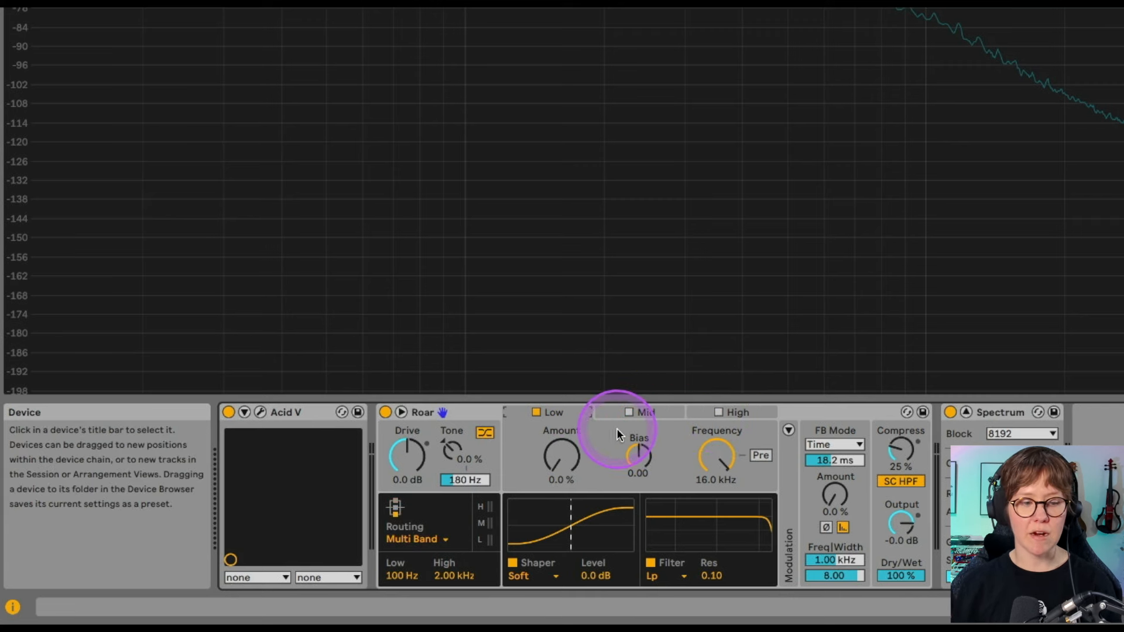
# - Hide the Info View, choose Soft Sine as the Low stage's shaper curve and start playback
pyautogui.click(12, 608)
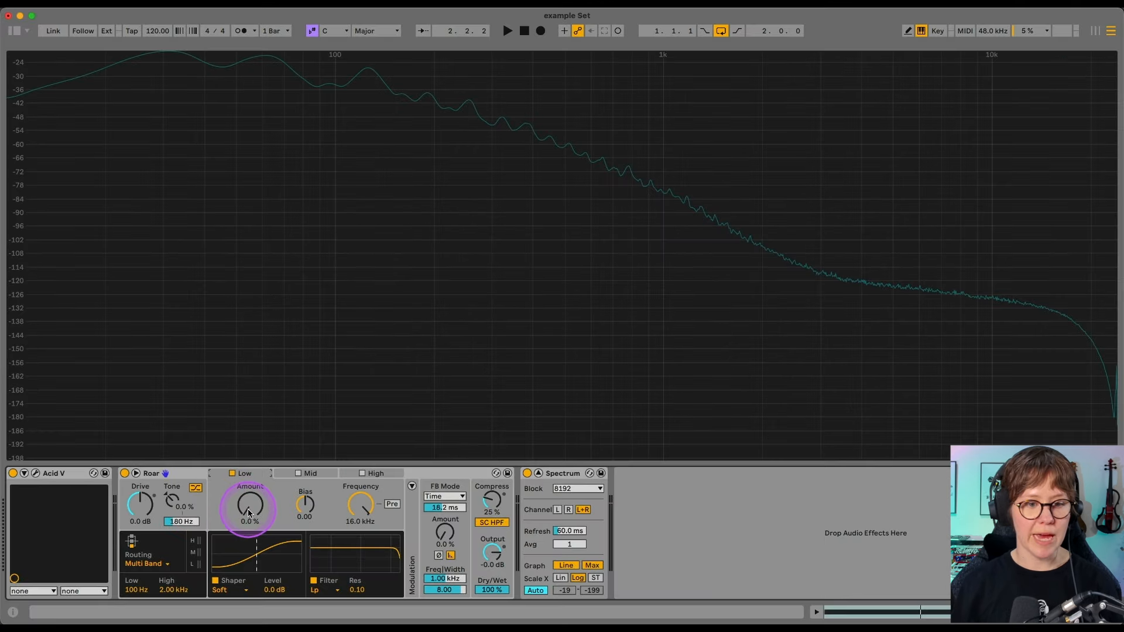
pyautogui.click(233, 592)
pyautogui.click(233, 589)
pyautogui.click(233, 589)
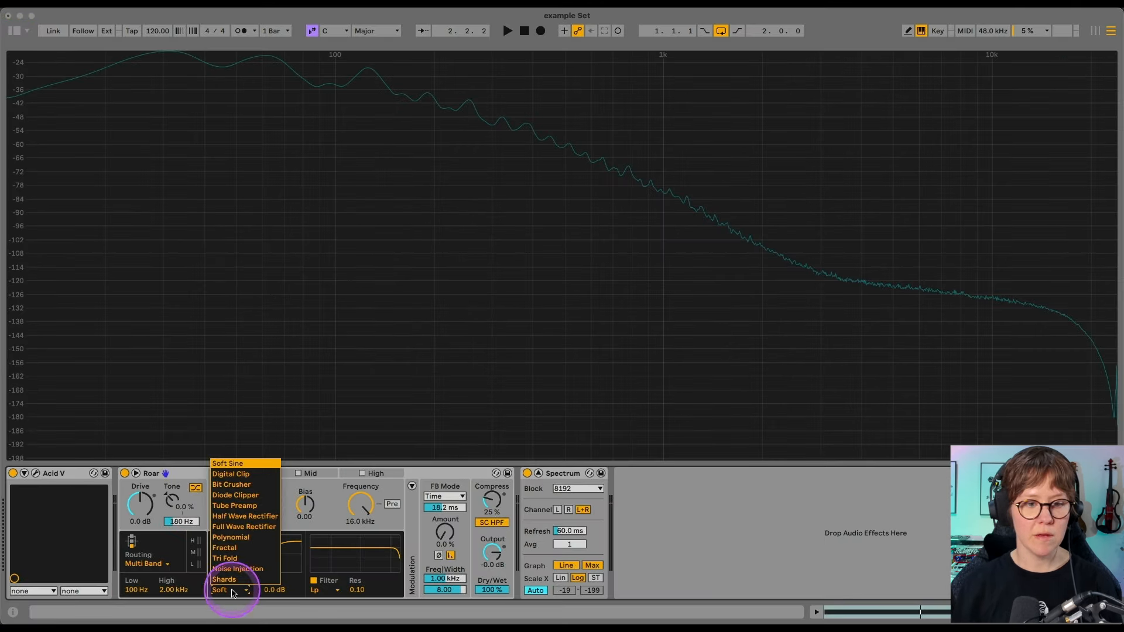
pyautogui.click(228, 465)
pyautogui.press('space')
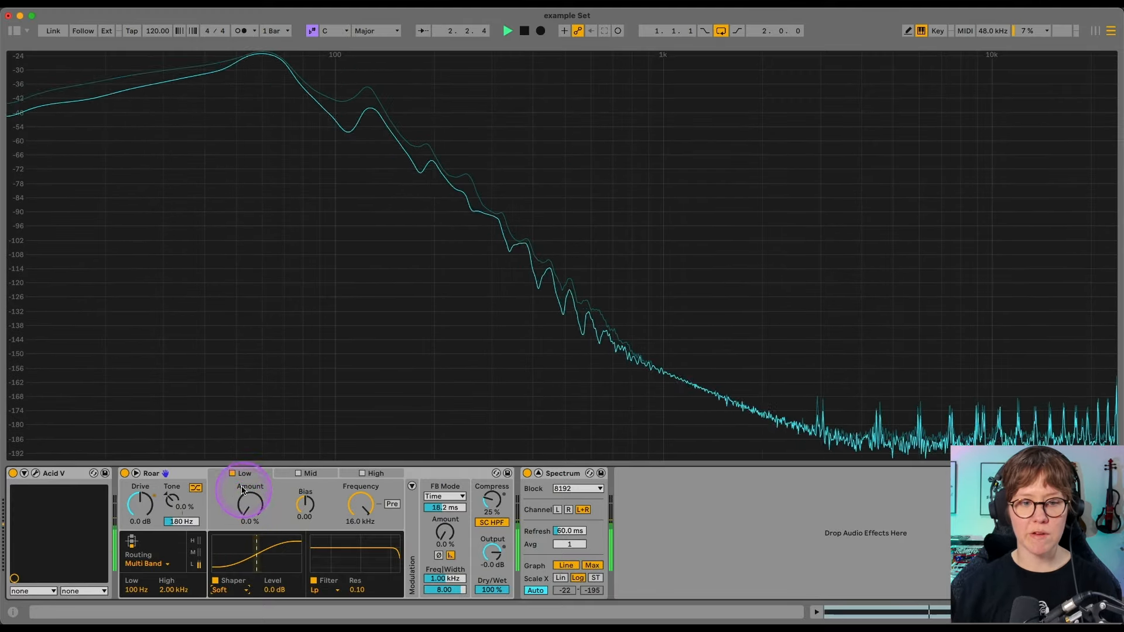
# - Set the Low stage's shaper Amount to 43%, with Roar's Output at -9.4 dB and Drive at 5.3 dB
pyautogui.moveTo(246, 505); pyautogui.dragTo(247, 472)
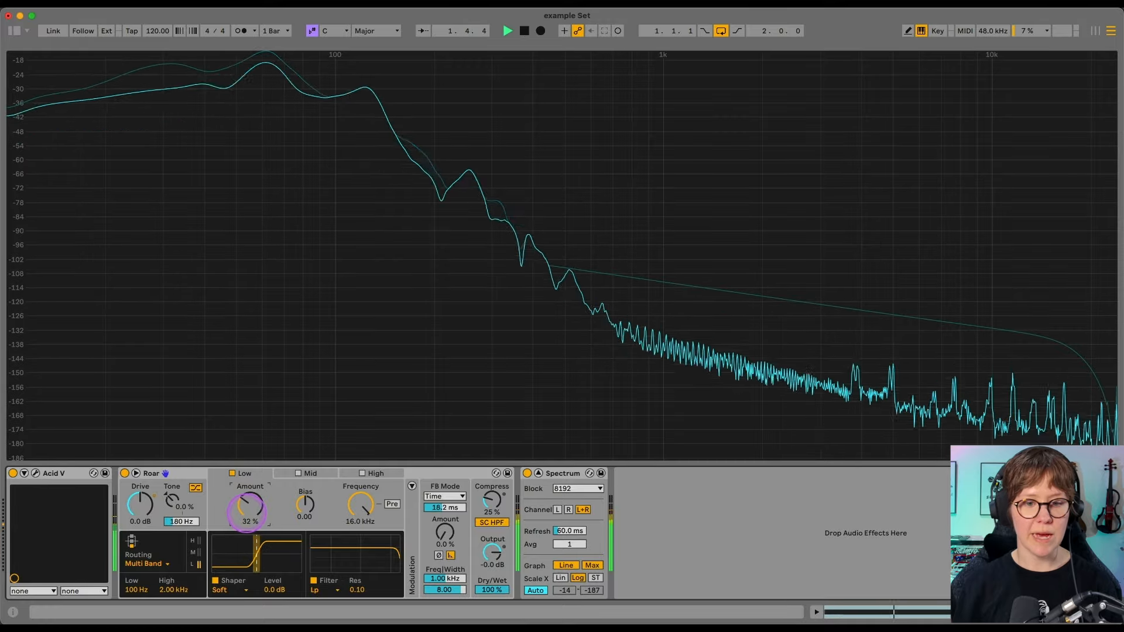
pyautogui.click(492, 559)
pyautogui.moveTo(492, 559); pyautogui.dragTo(492, 562)
pyautogui.moveTo(245, 505); pyautogui.dragTo(244, 504)
pyautogui.click(140, 507)
pyautogui.moveTo(141, 507); pyautogui.dragTo(141, 508)
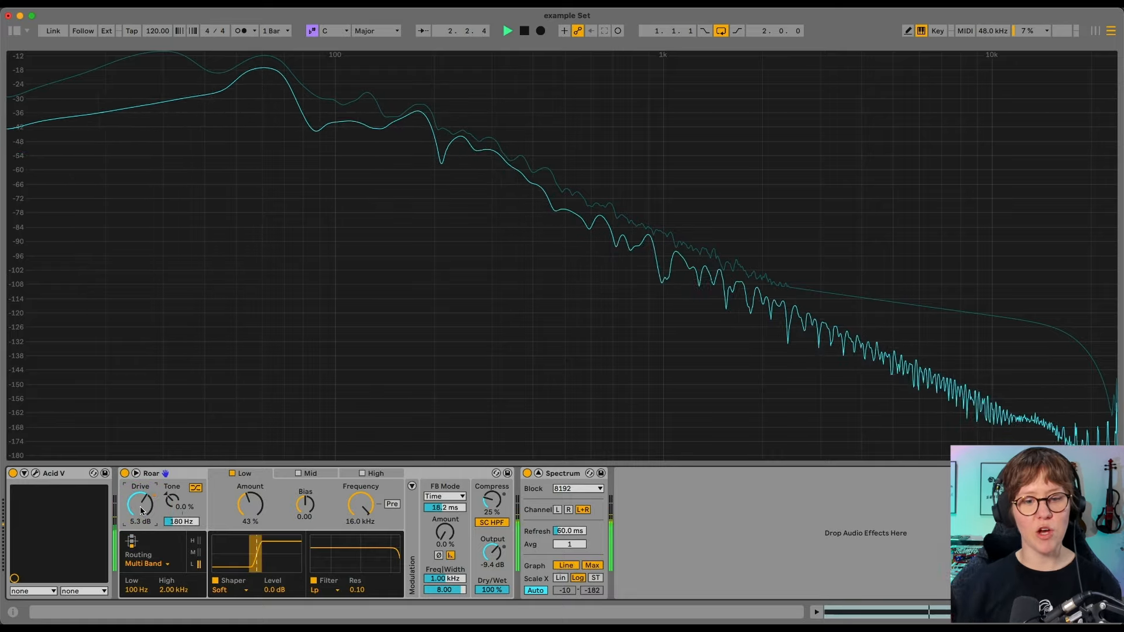
# - Lower the Low stage's low-pass filter Frequency to 104 Hz while listening, and stop playback
pyautogui.click(361, 507)
pyautogui.moveTo(361, 507); pyautogui.dragTo(362, 542)
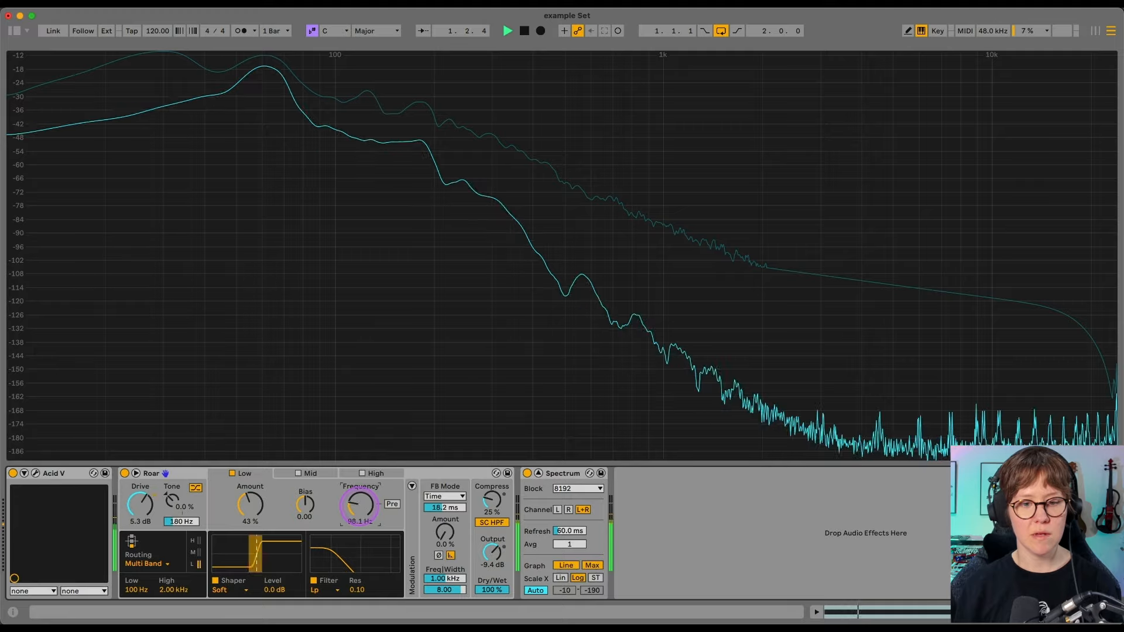
pyautogui.moveTo(361, 512); pyautogui.dragTo(361, 510)
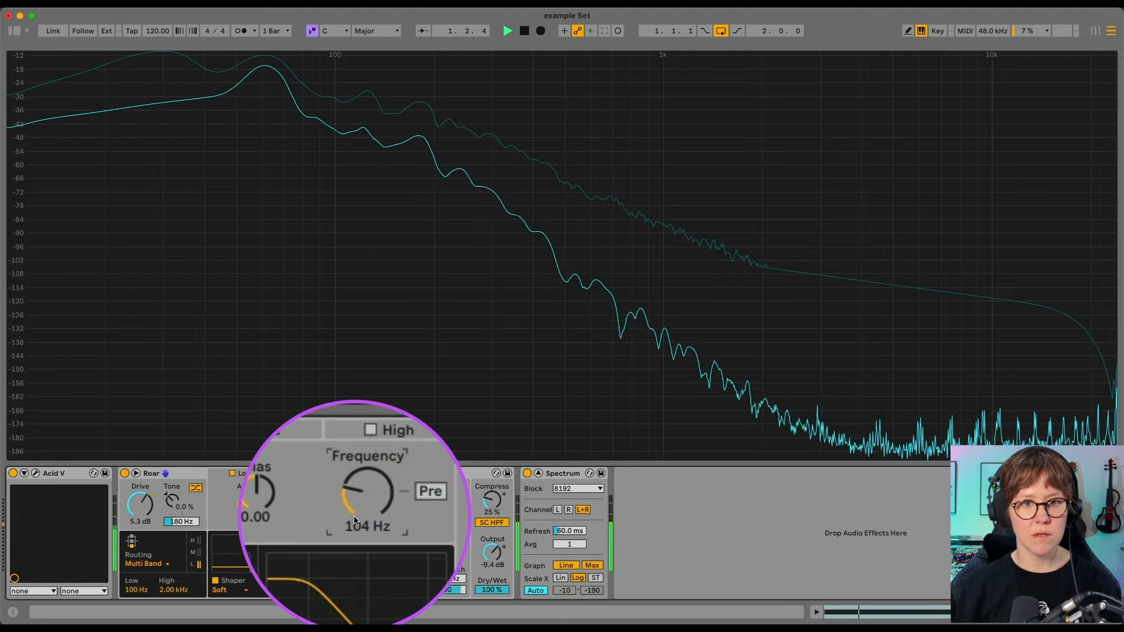
pyautogui.press('space')
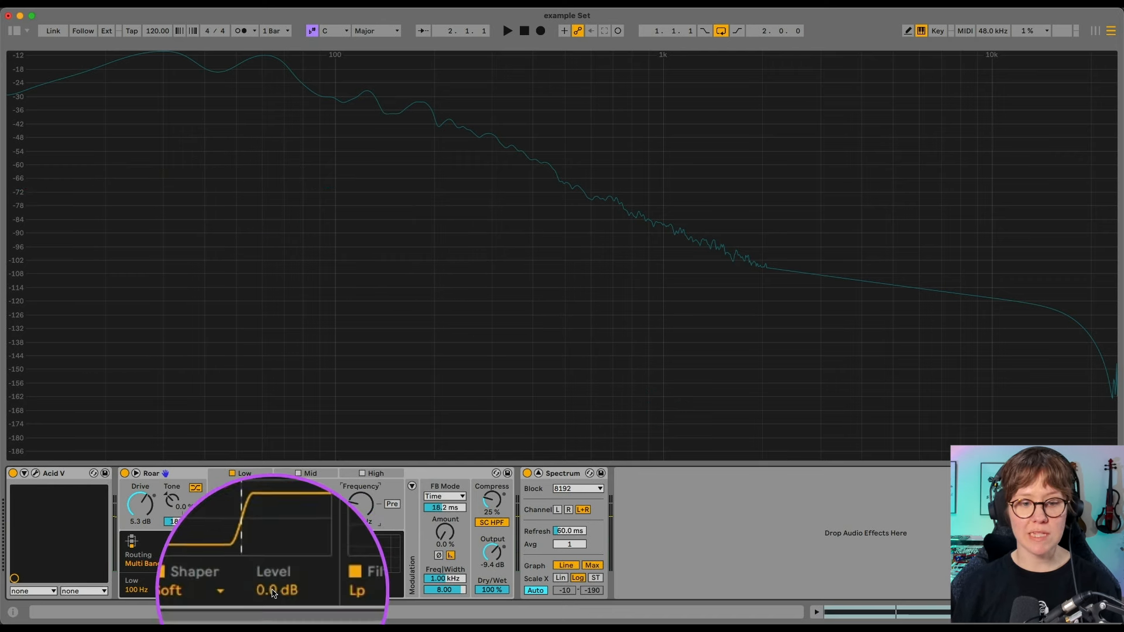
# - Reduce the Low stage's Shaper Level to -3.7 dB and audition the result
pyautogui.moveTo(273, 593); pyautogui.dragTo(273, 609)
pyautogui.press('space')
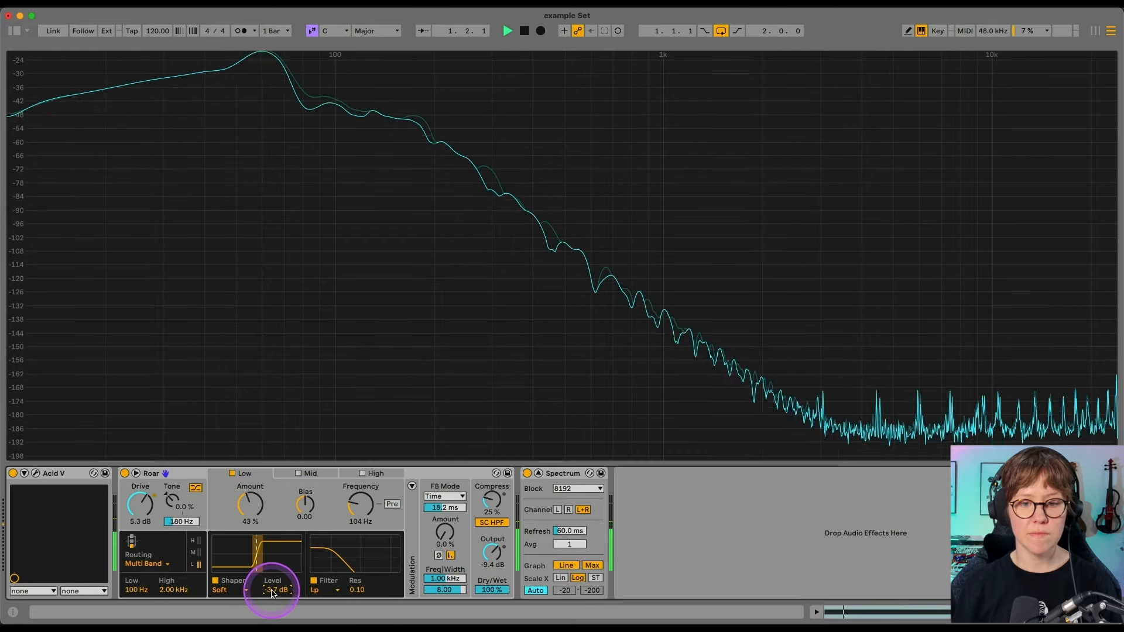
pyautogui.press('space')
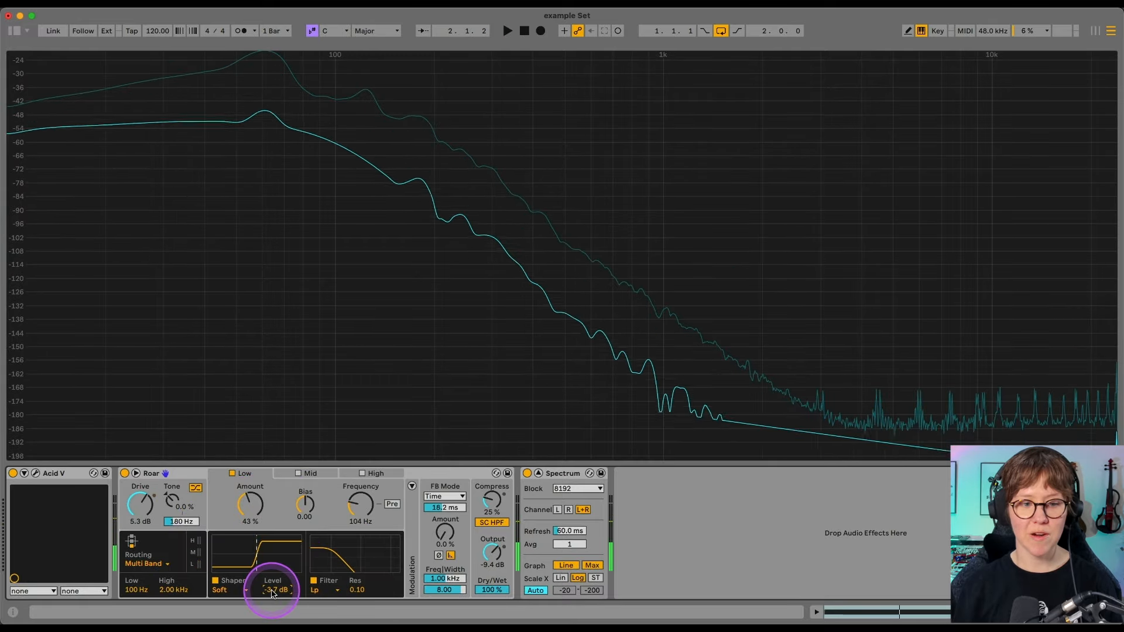
# - Unmute the Mid stage and raise its shaper Amount to 45% during playback
pyautogui.click(300, 473)
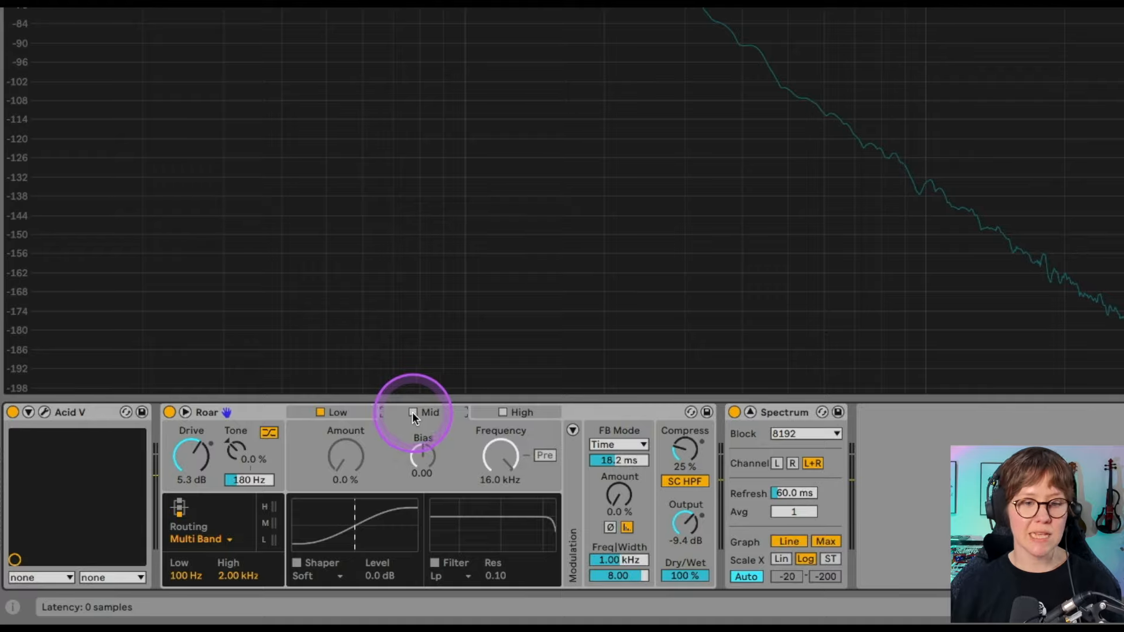
pyautogui.click(413, 412)
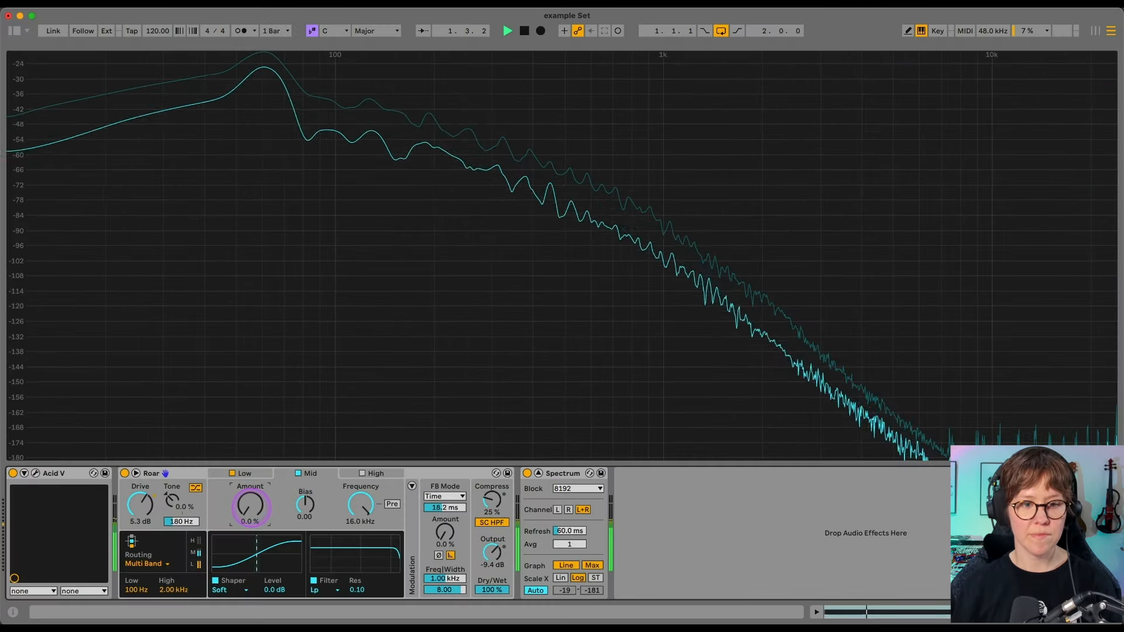
pyautogui.moveTo(364, 454); pyautogui.dragTo(364, 430)
pyautogui.moveTo(250, 506); pyautogui.dragTo(251, 497)
pyautogui.press('space')
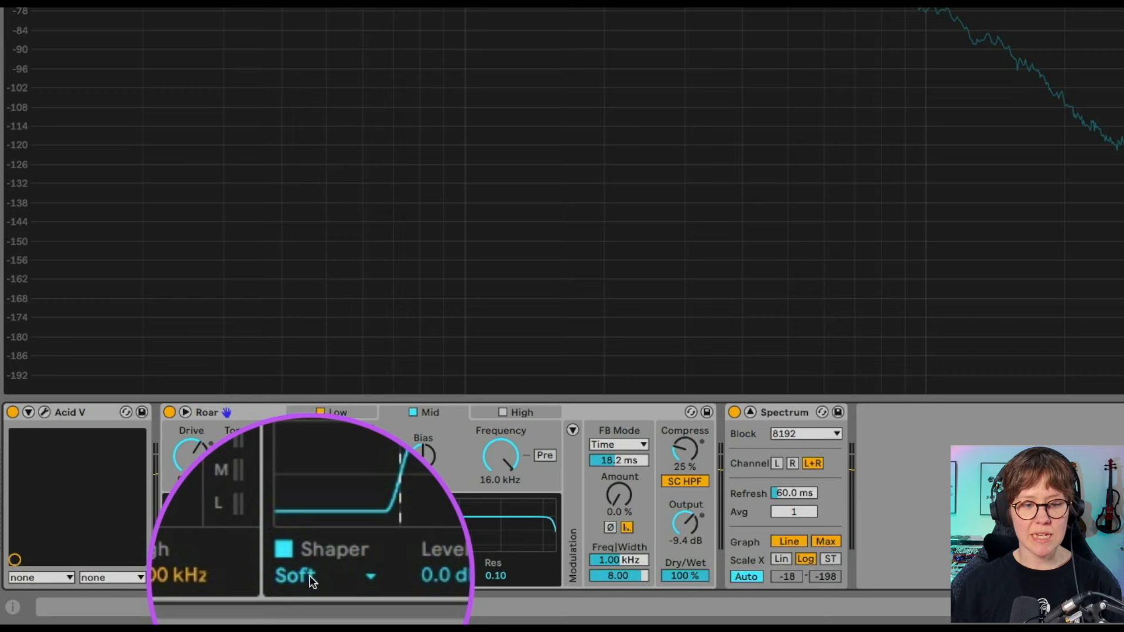
# - Change the Mid stage's shaper curve to Tube Preamp and audition it
pyautogui.click(311, 580)
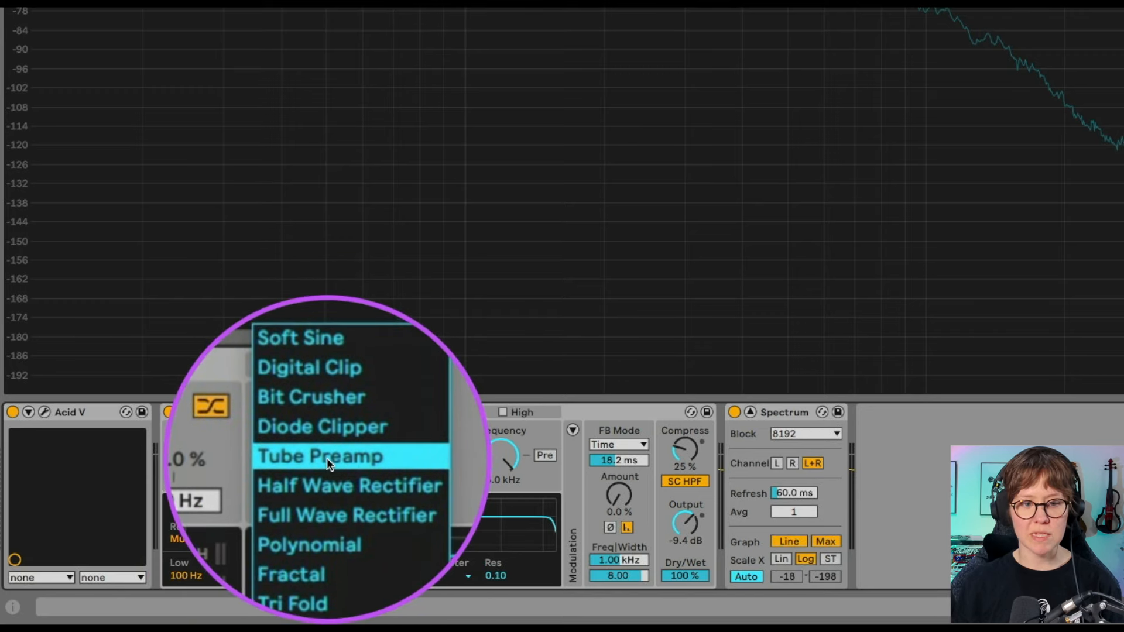
pyautogui.click(327, 459)
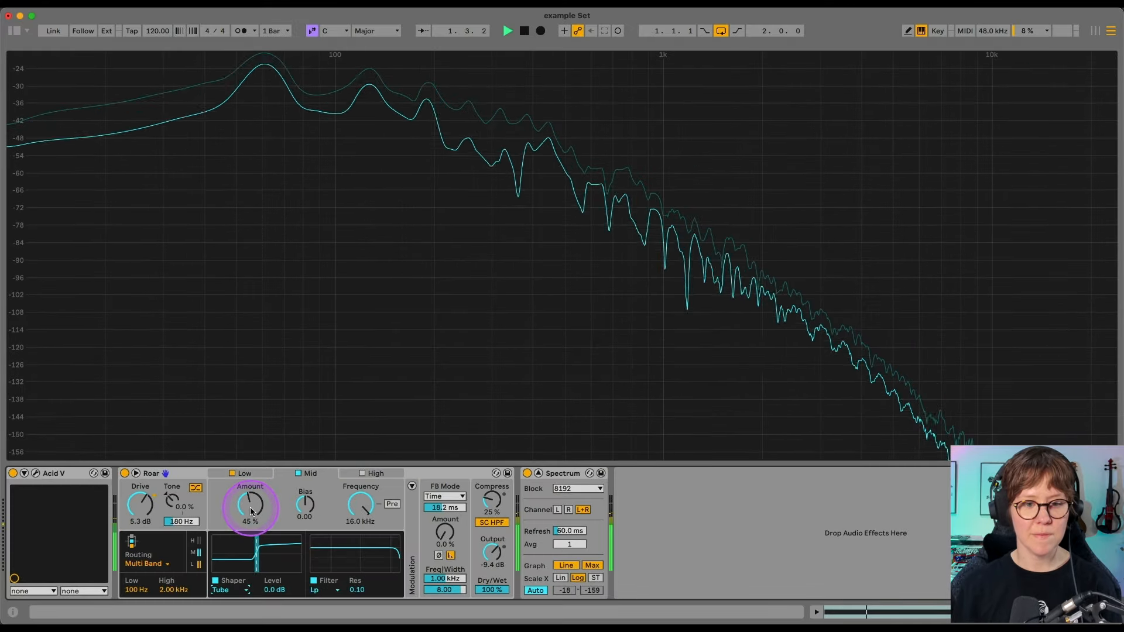
pyautogui.press('space')
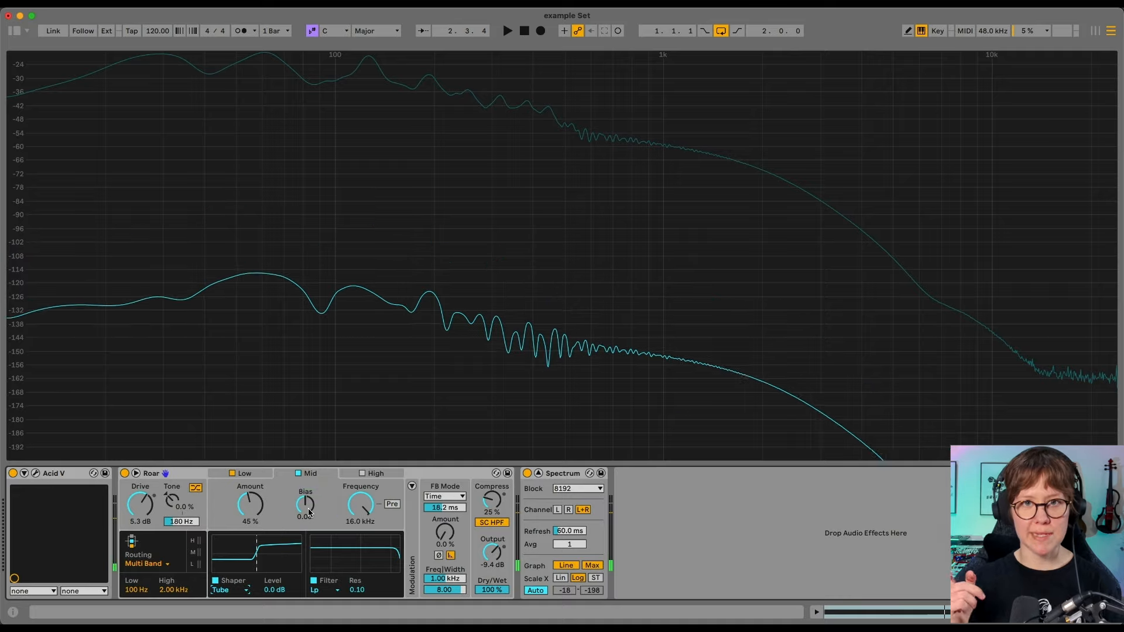
# - Audition the Mid stage's Bias during playback, reset it to 0.00, and lower the low-pass filter Frequency to 567 Hz
pyautogui.press('space')
pyautogui.click(307, 511)
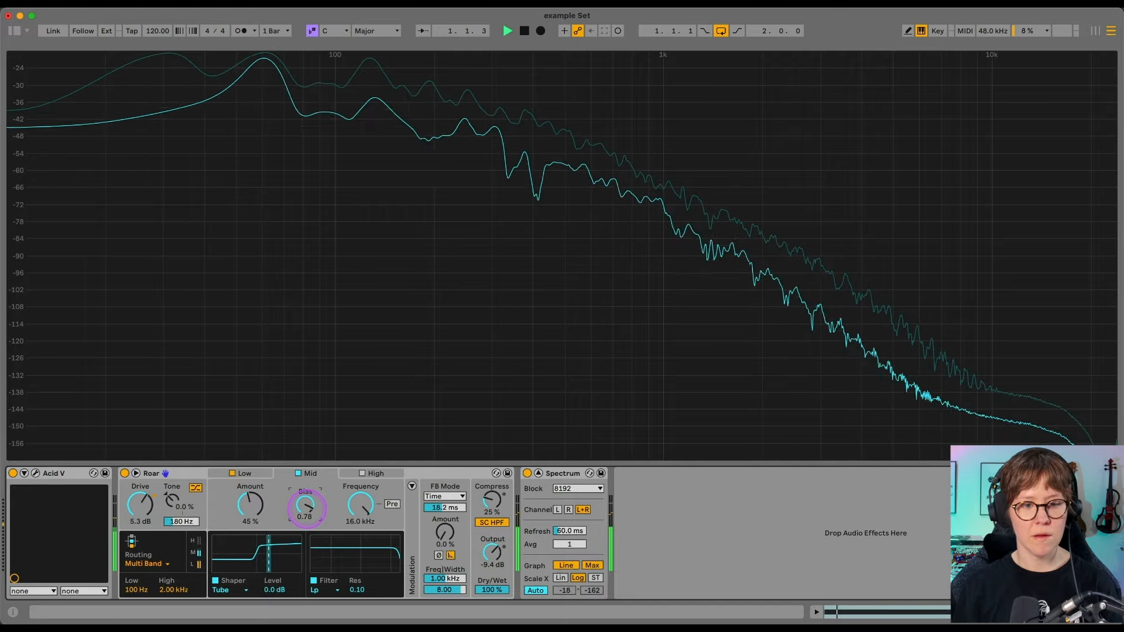
pyautogui.moveTo(307, 507); pyautogui.dragTo(306, 509)
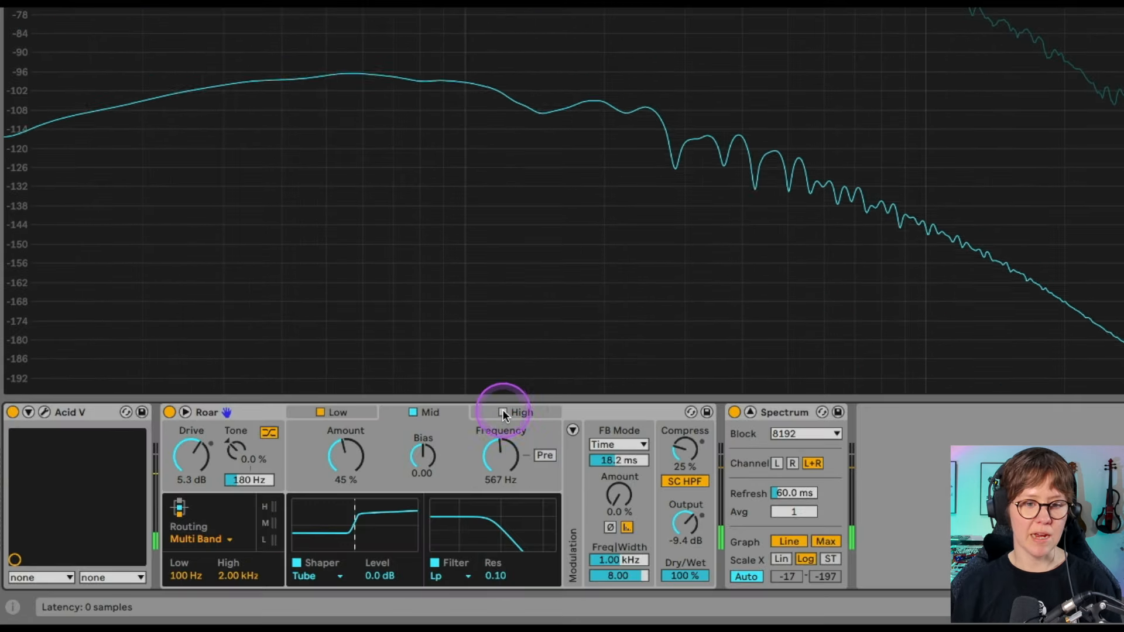
# - Unmute the High stage and set its shaper curve to Bit Crusher
pyautogui.click(363, 473)
pyautogui.click(526, 411)
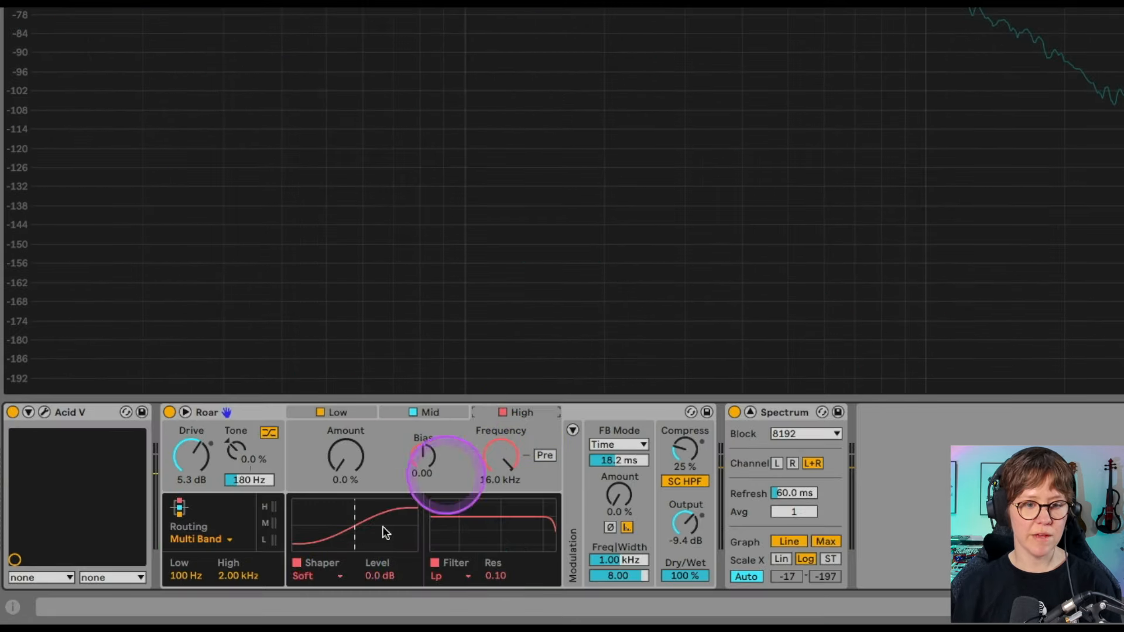
pyautogui.click(308, 577)
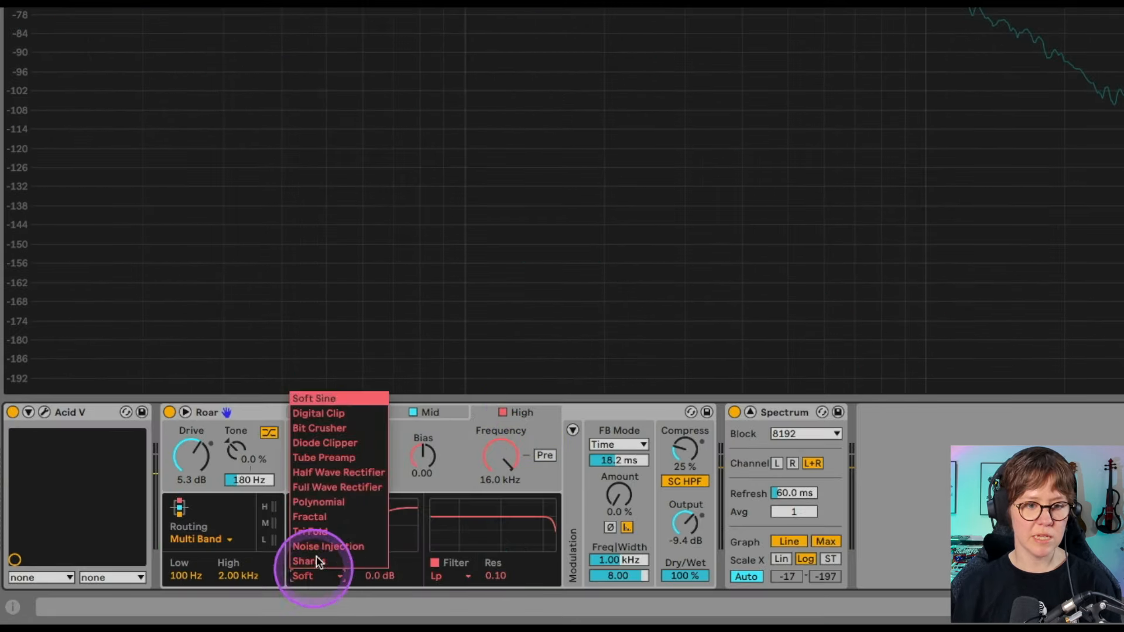
pyautogui.click(327, 427)
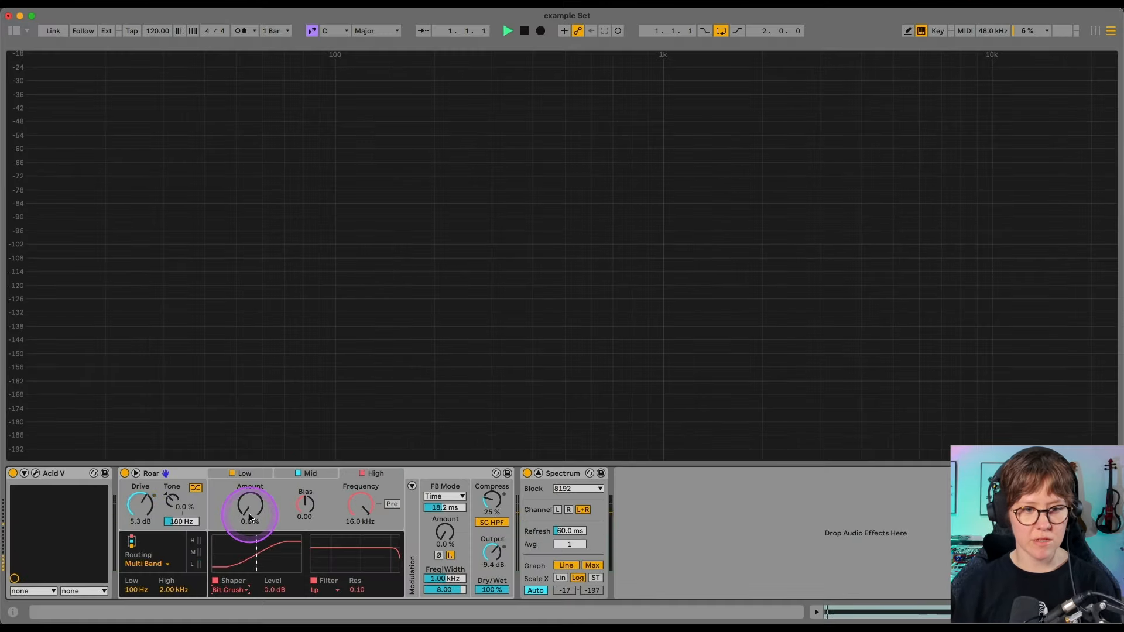
# - Set the High stage's shaper Amount to 35%, filter Frequency to 5.99 kHz and shaper Level to -7.9 dB during playback
pyautogui.moveTo(250, 517); pyautogui.dragTo(250, 480)
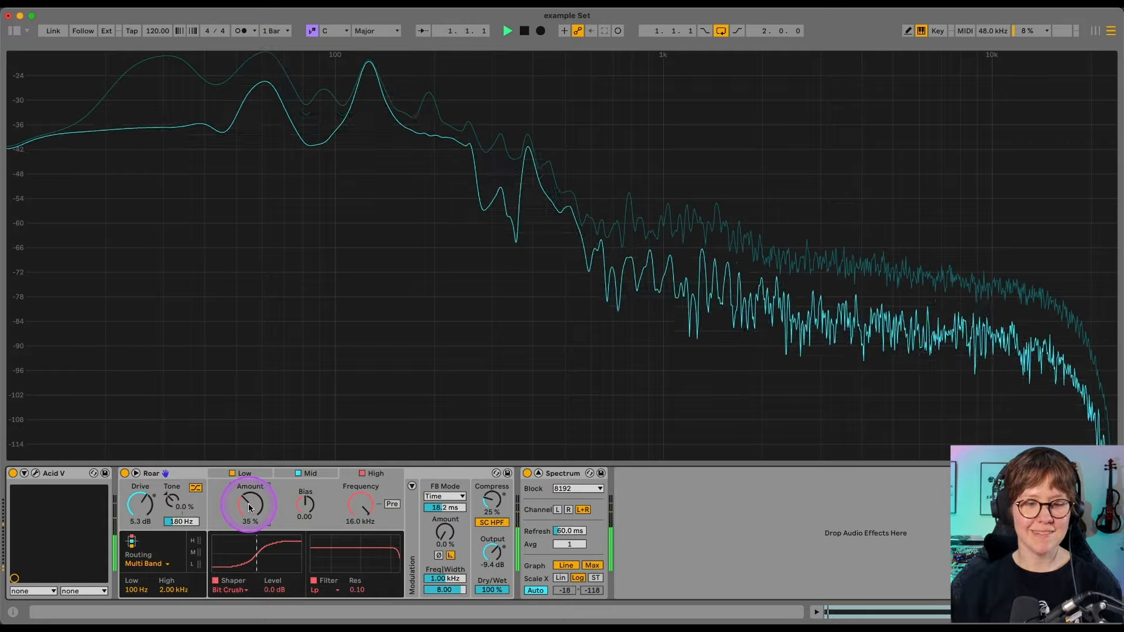
pyautogui.click(358, 505)
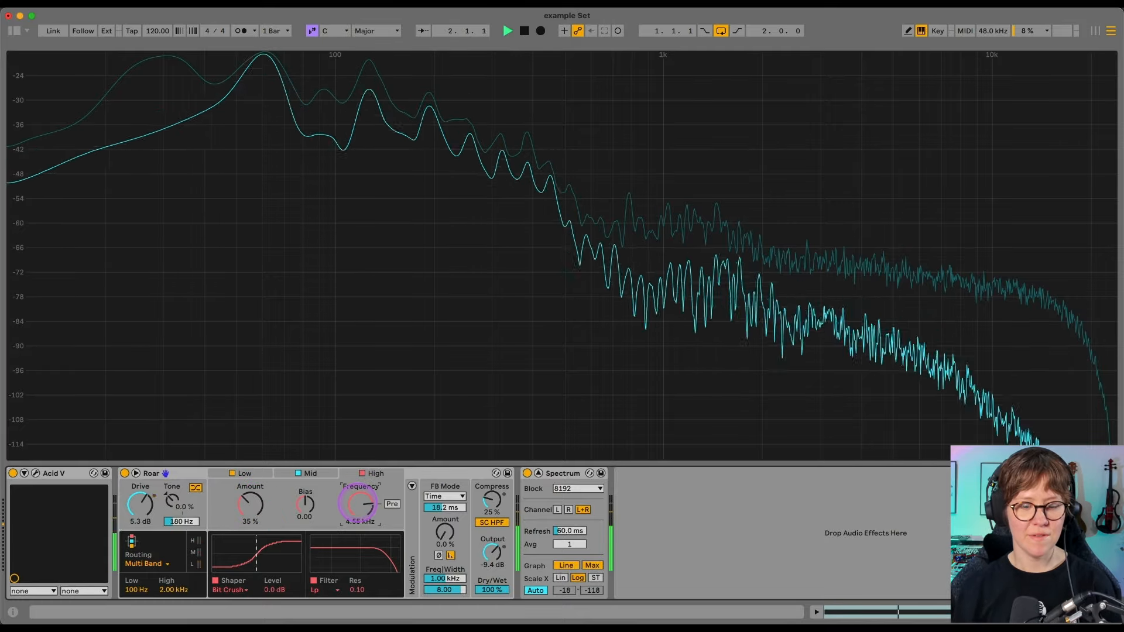
pyautogui.moveTo(286, 598); pyautogui.dragTo(285, 629)
pyautogui.press('space')
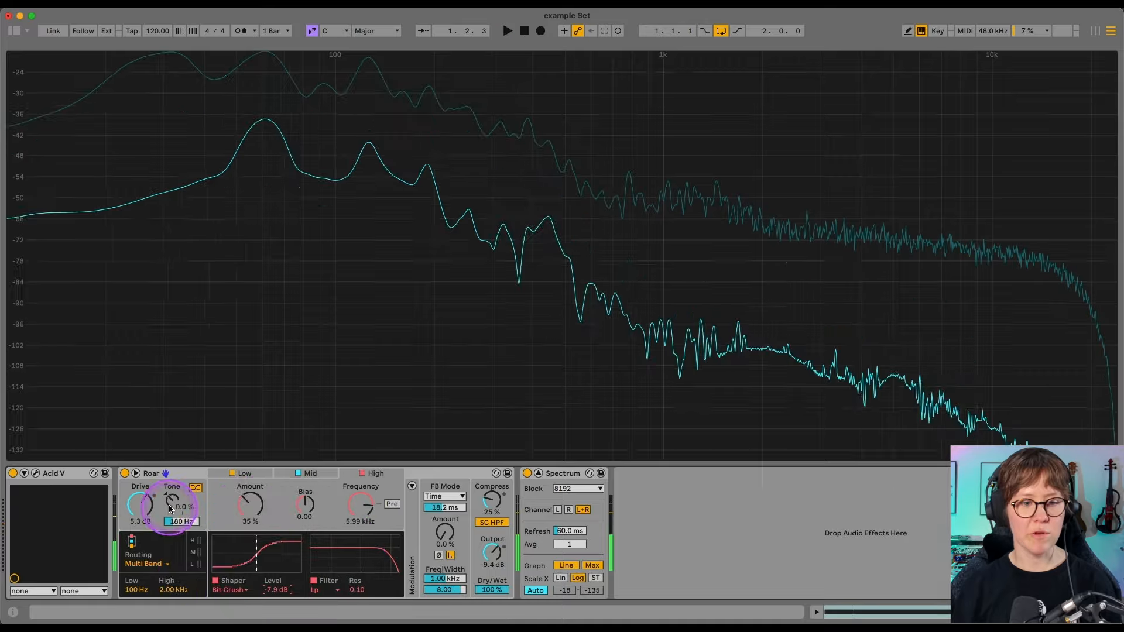
# - Audition Roar's Tone amount at 70% during playback and return it to 0.0%
pyautogui.press('space')
pyautogui.moveTo(166, 494)
pyautogui.mouseDown()
pyautogui.moveTo(164, 484)
pyautogui.moveTo(172, 504)
pyautogui.mouseUp()
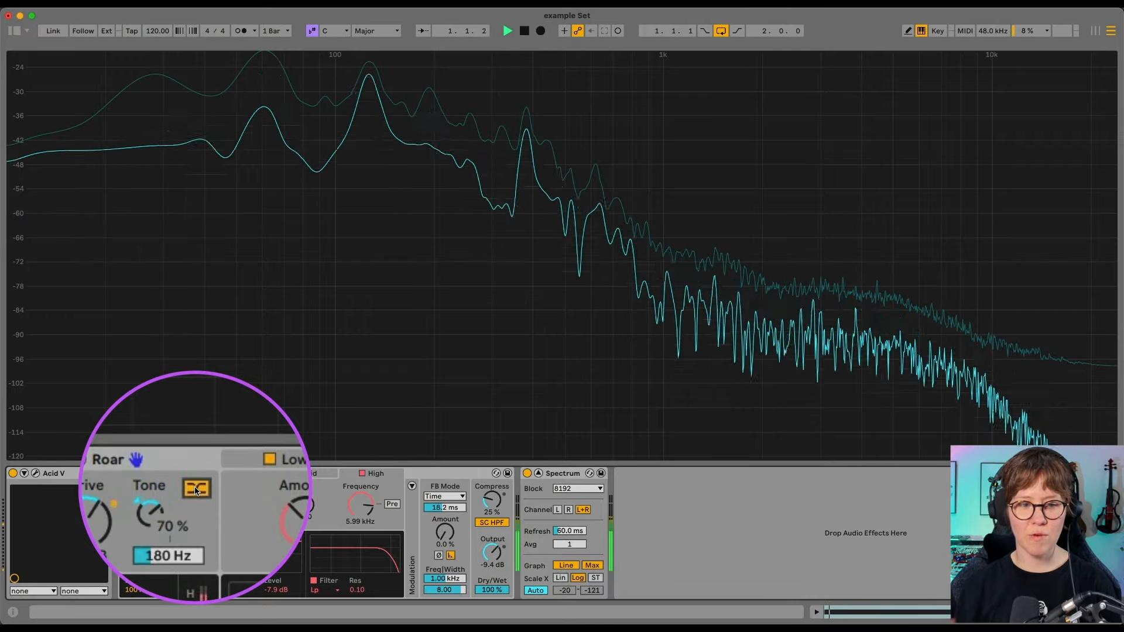
pyautogui.moveTo(178, 522); pyautogui.dragTo(178, 514)
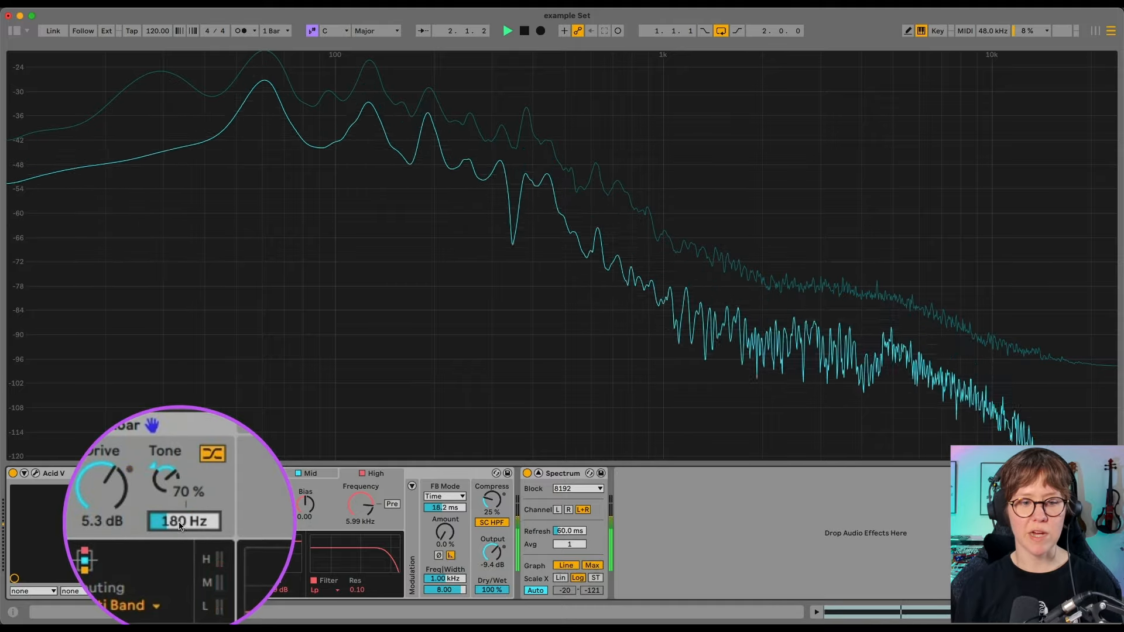
pyautogui.moveTo(171, 500); pyautogui.dragTo(171, 507)
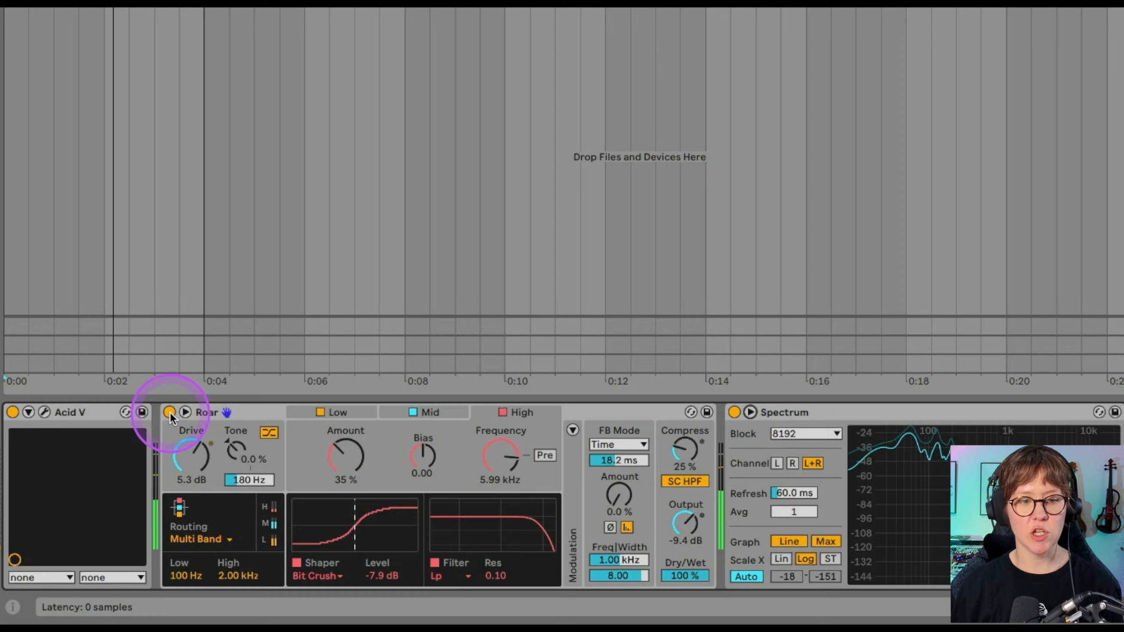
# - Bypass Roar and re-enable it during playback to compare the dry and distorted bass
pyautogui.click(170, 413)
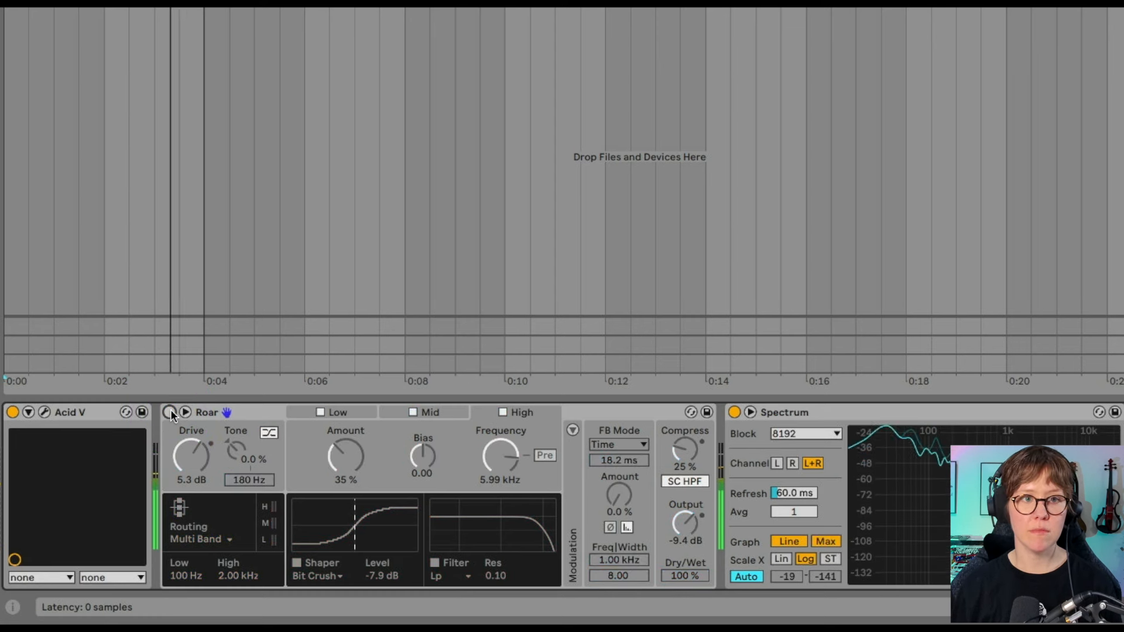
pyautogui.click(170, 412)
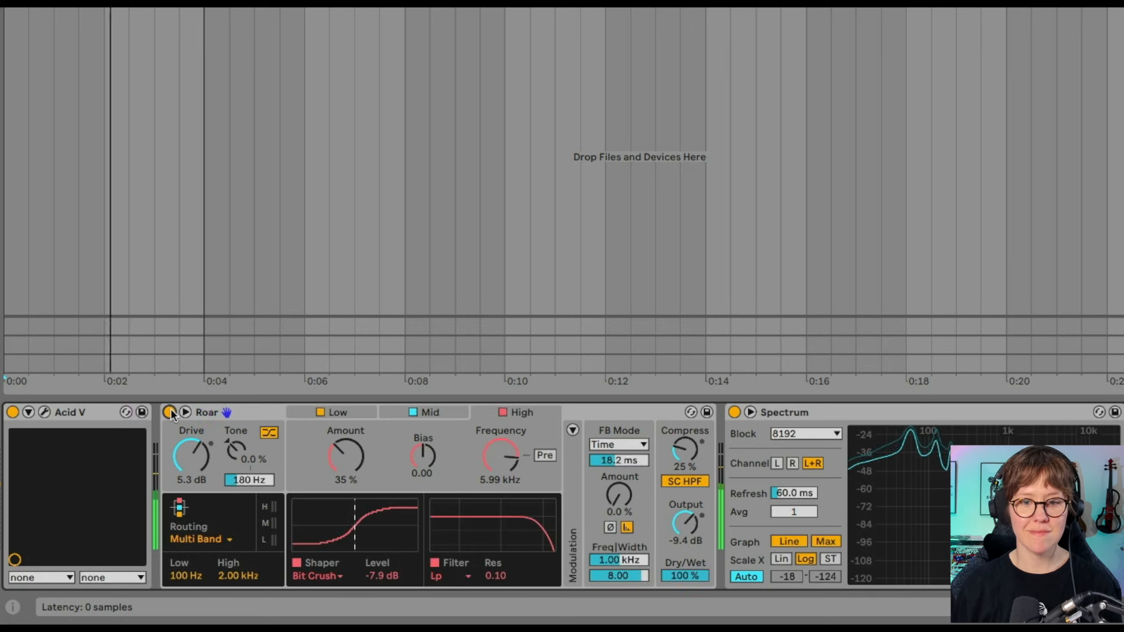
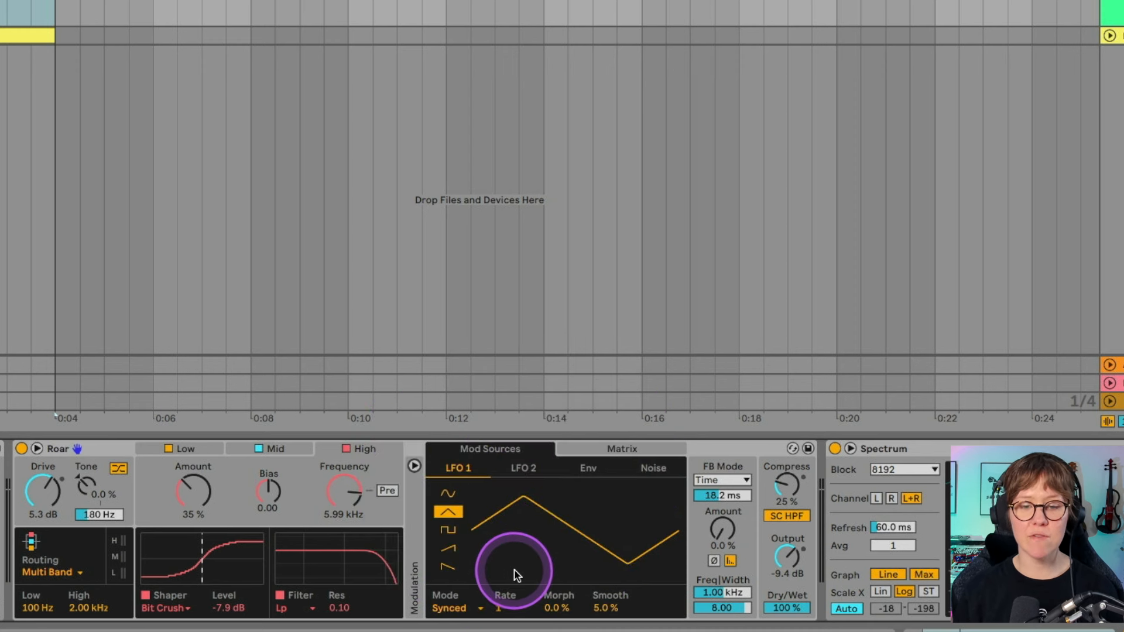
# - Set LFO 1's waveform to sine and expand Roar to show all stages, modulators and the full modulation matrix
pyautogui.click(447, 495)
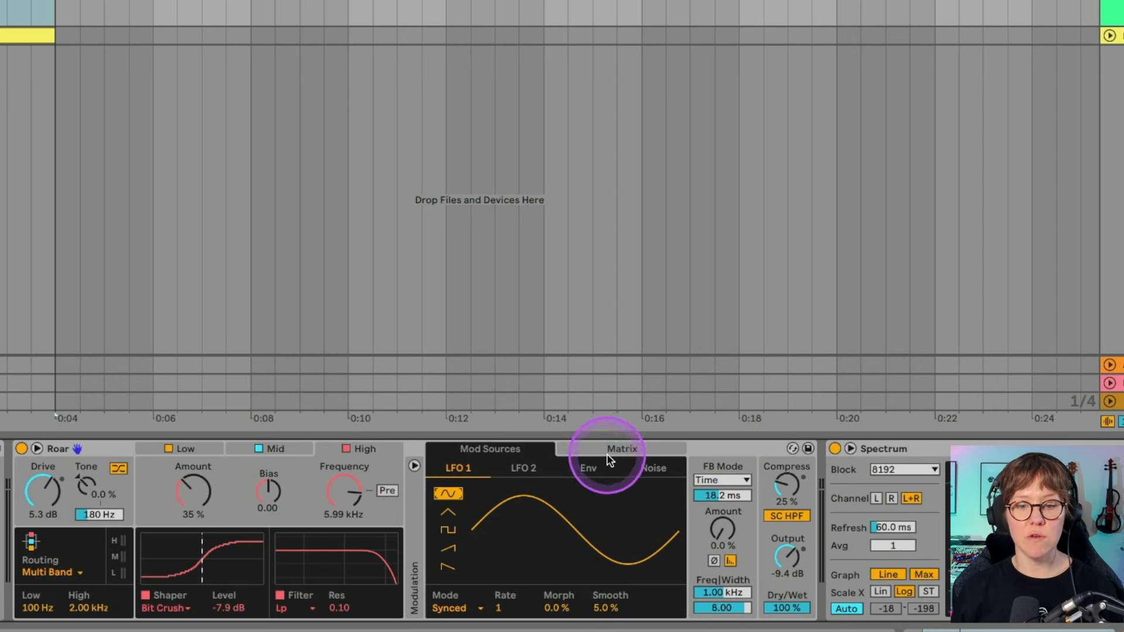
pyautogui.click(536, 457)
pyautogui.click(572, 454)
pyautogui.click(525, 454)
pyautogui.click(561, 454)
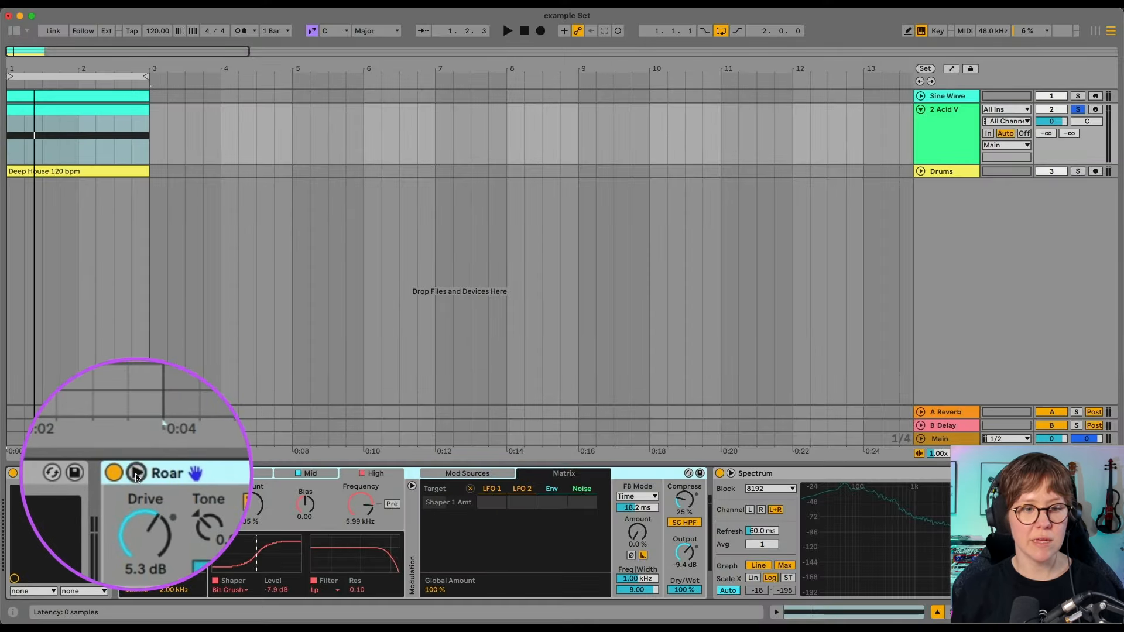
pyautogui.click(136, 473)
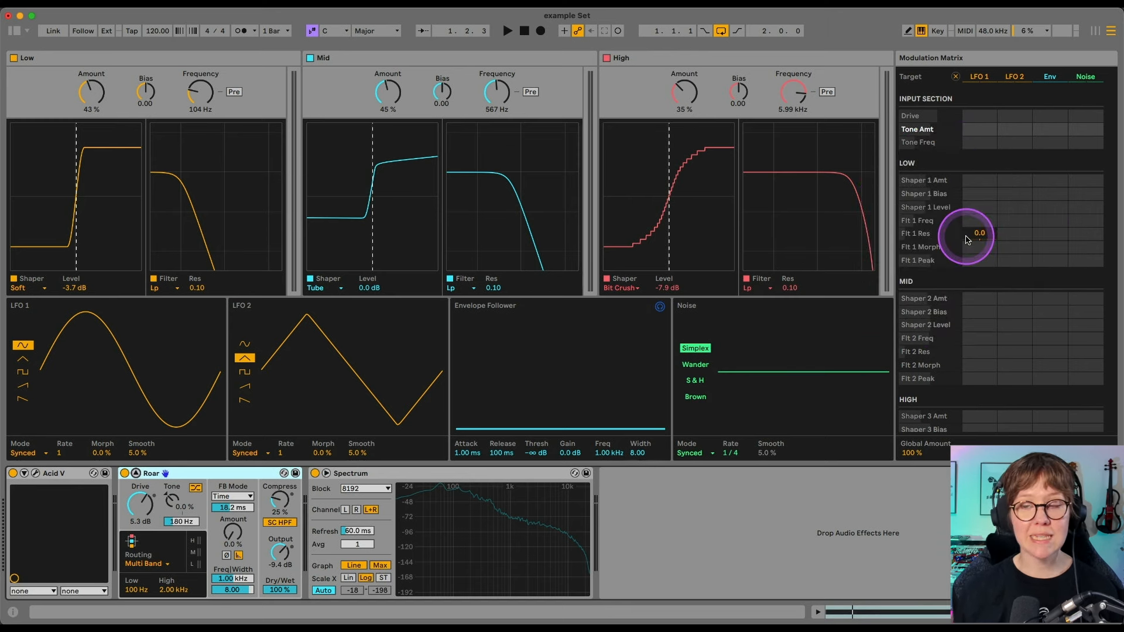
# - Examine the modulation matrix's LFO, envelope and noise sources and its Input, Low, Mid, High, Modulation and Feedback targets
pyautogui.click(985, 89)
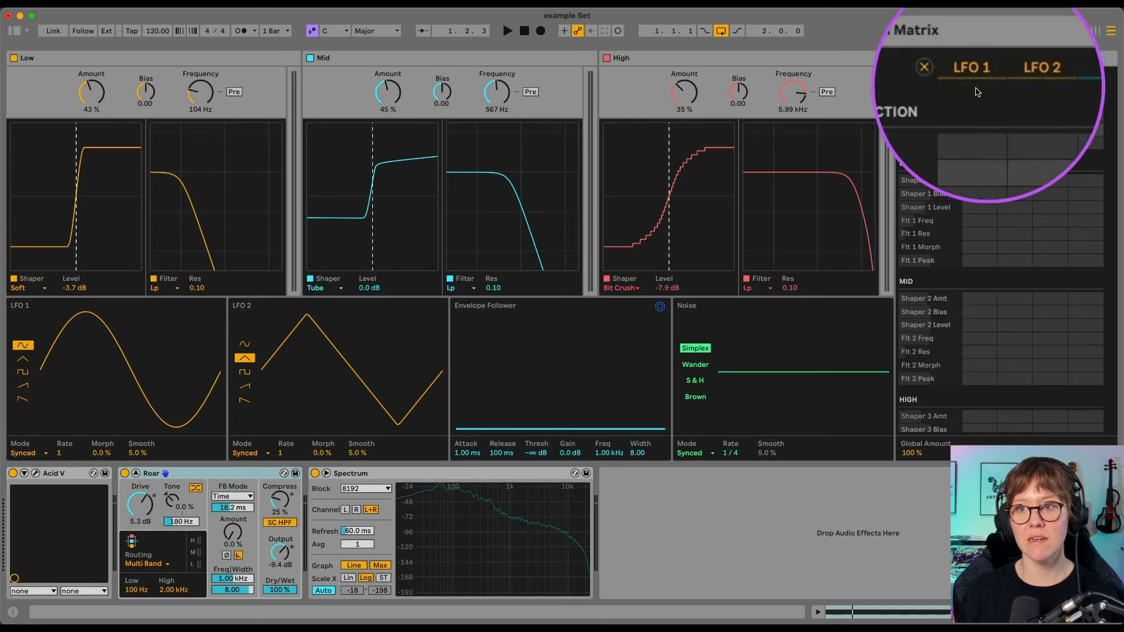
pyautogui.scroll(-5, 934, 213)
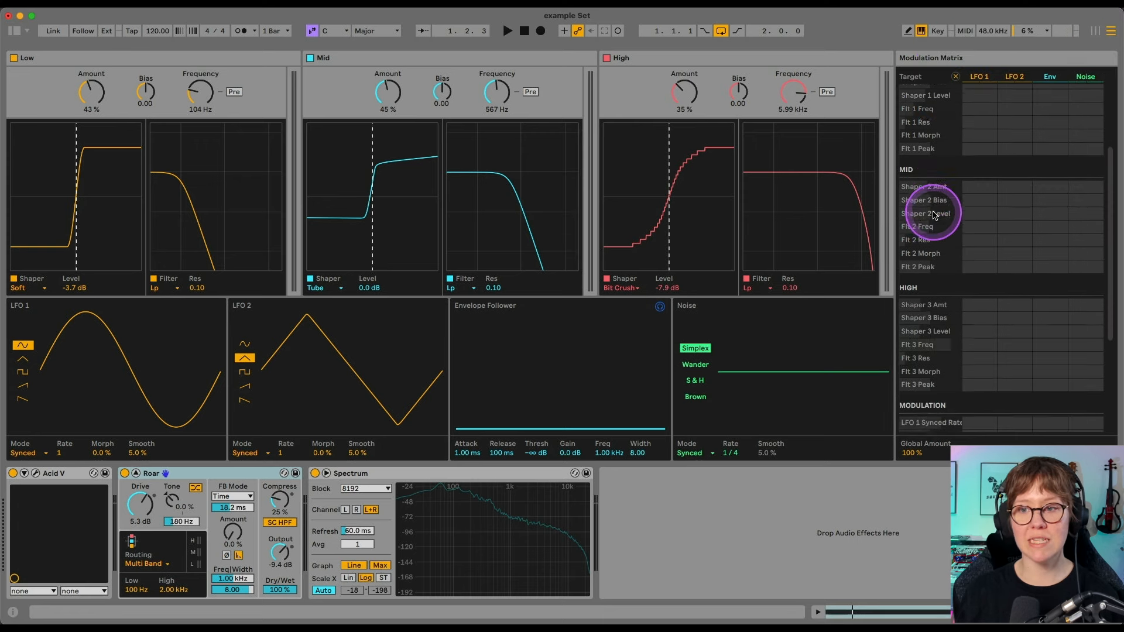
pyautogui.scroll(-5, 933, 214)
pyautogui.scroll(10, 926, 316)
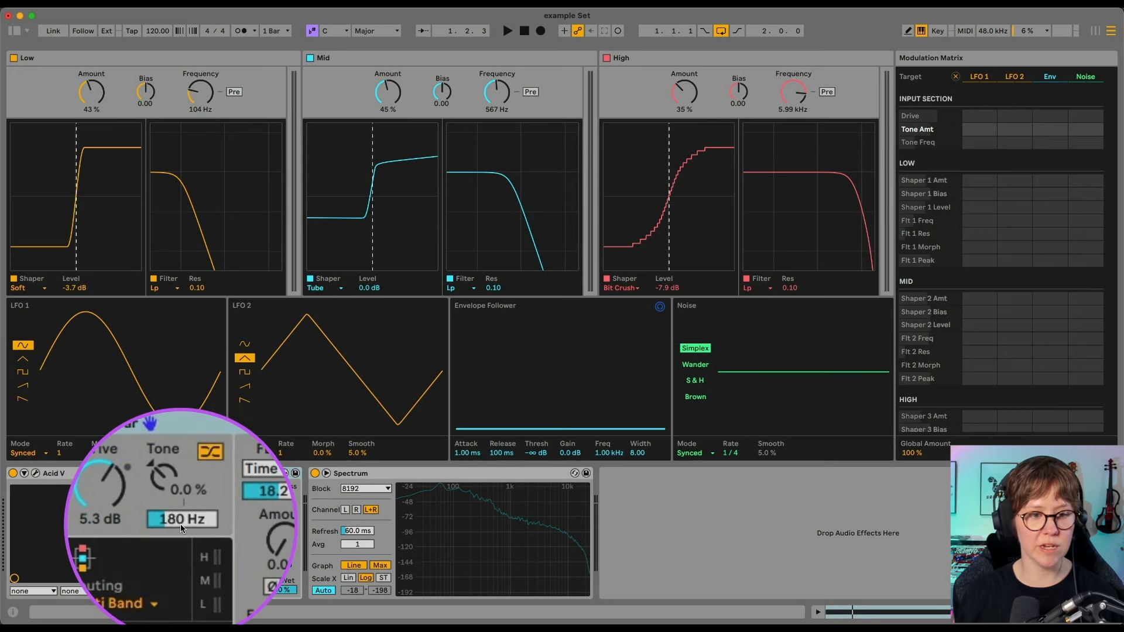
pyautogui.scroll(-2, 937, 158)
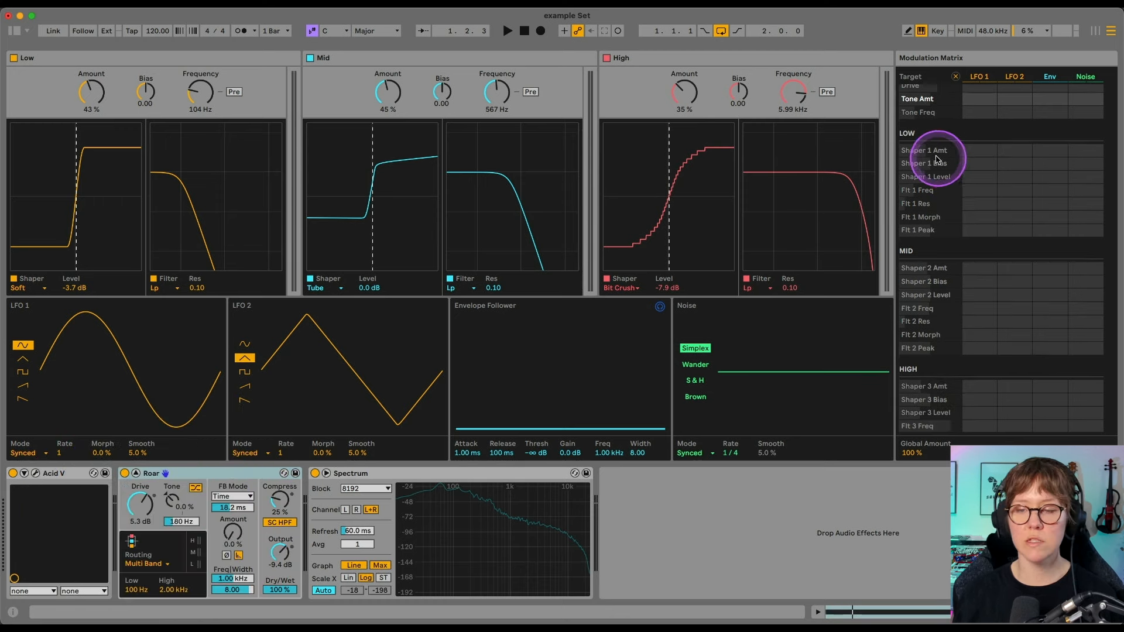
pyautogui.scroll(2, 951, 190)
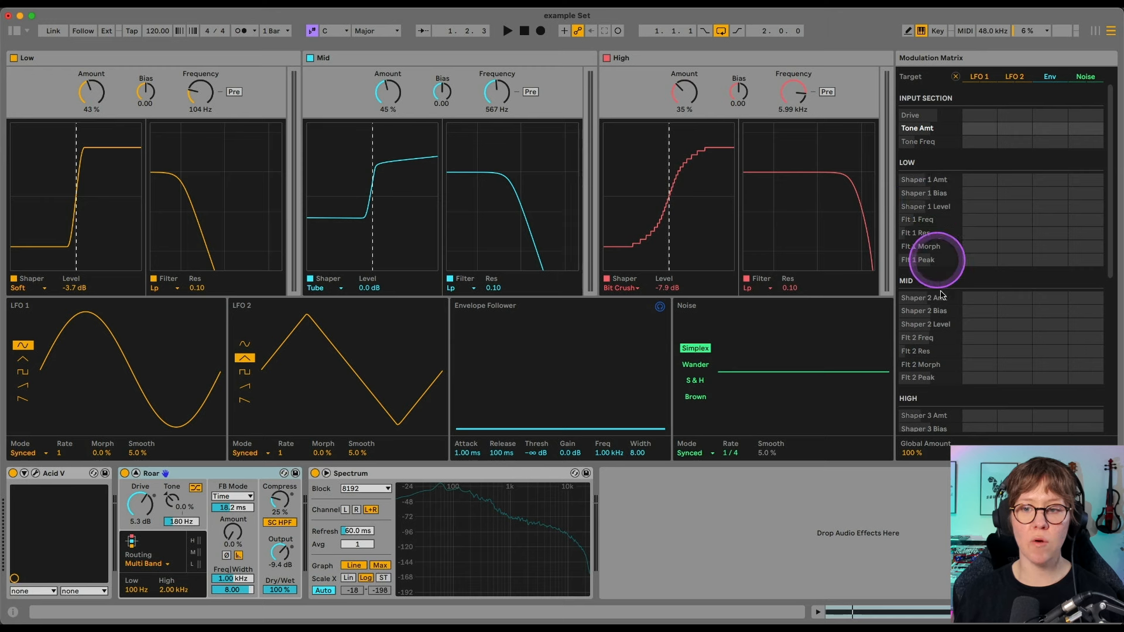
pyautogui.scroll(-3, 941, 328)
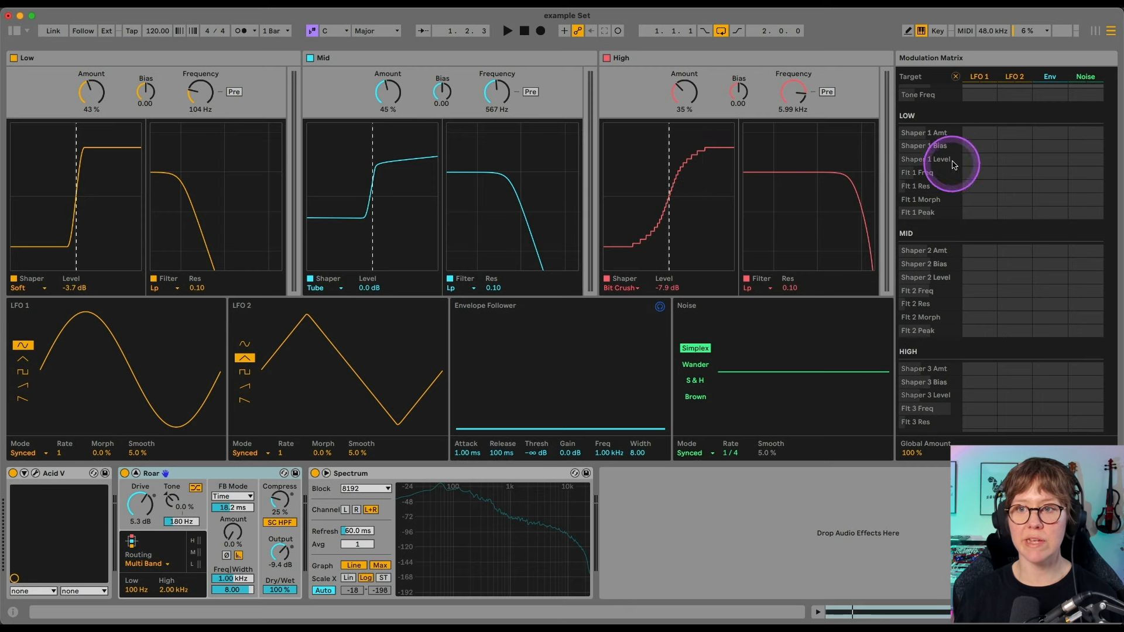
pyautogui.hotkey('alt', 'a')
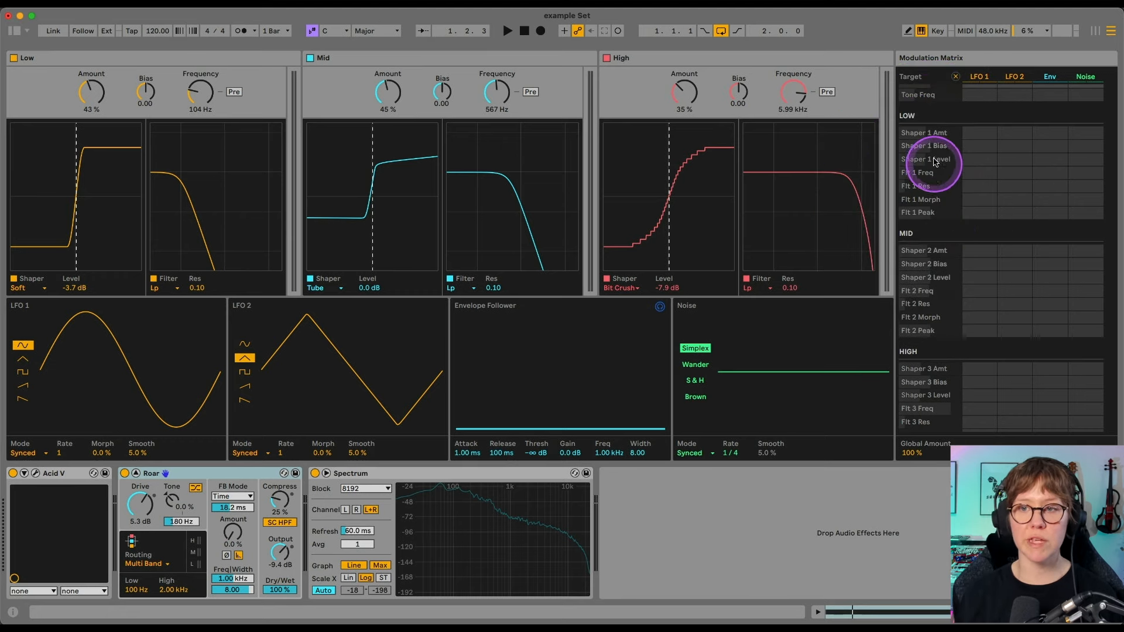
pyautogui.scroll(-7, 937, 257)
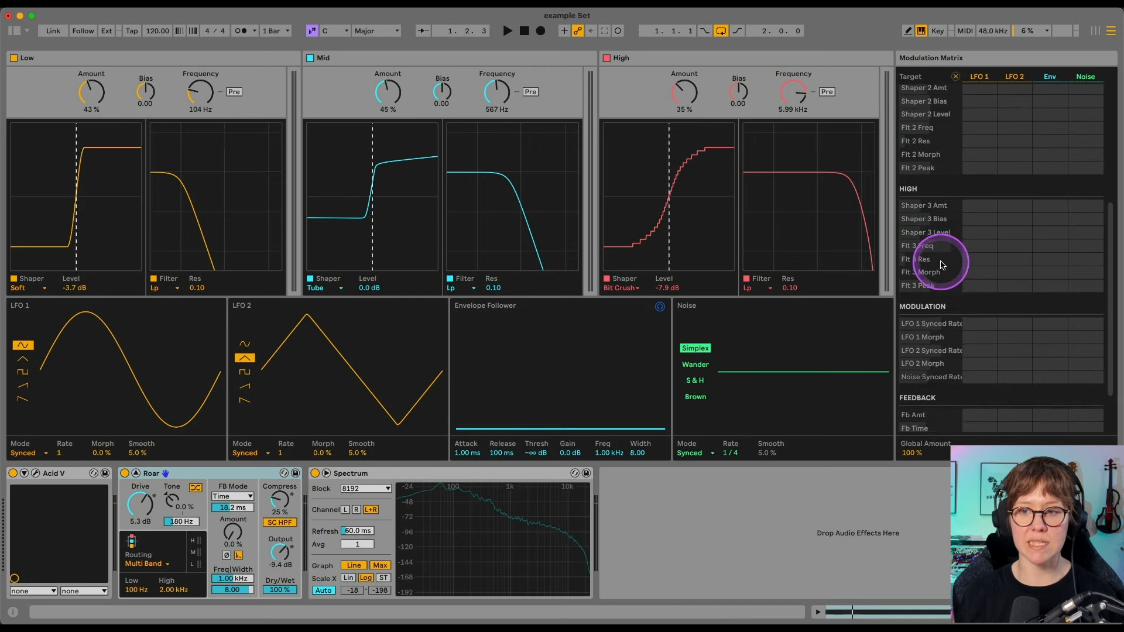
pyautogui.scroll(-1, 942, 265)
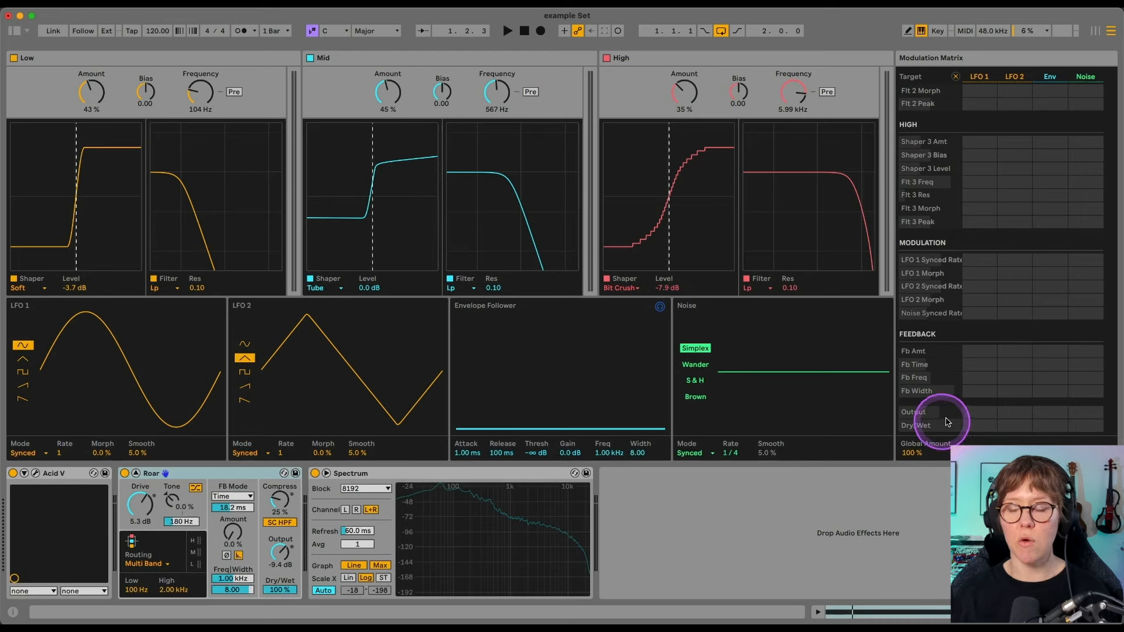
pyautogui.scroll(5, 1013, 233)
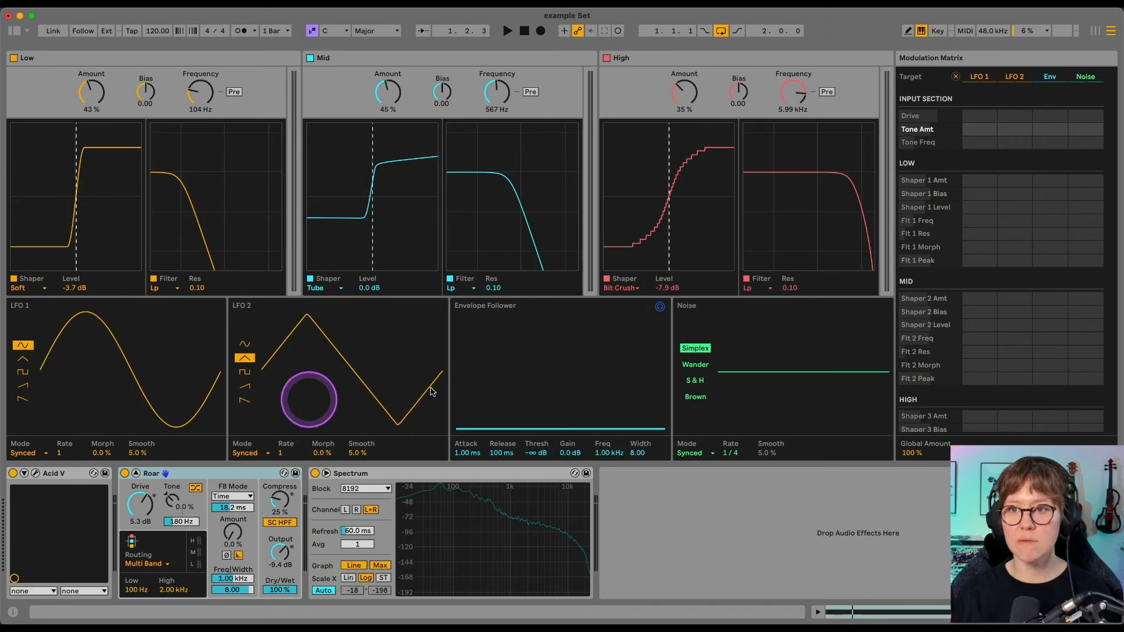
# - Modulate the Mid filter frequency (Flt 2 Freq) with LFO 1 by 56 and set LFO 1's Rate to 1/32 while auditioning
pyautogui.scroll(-3, 988, 307)
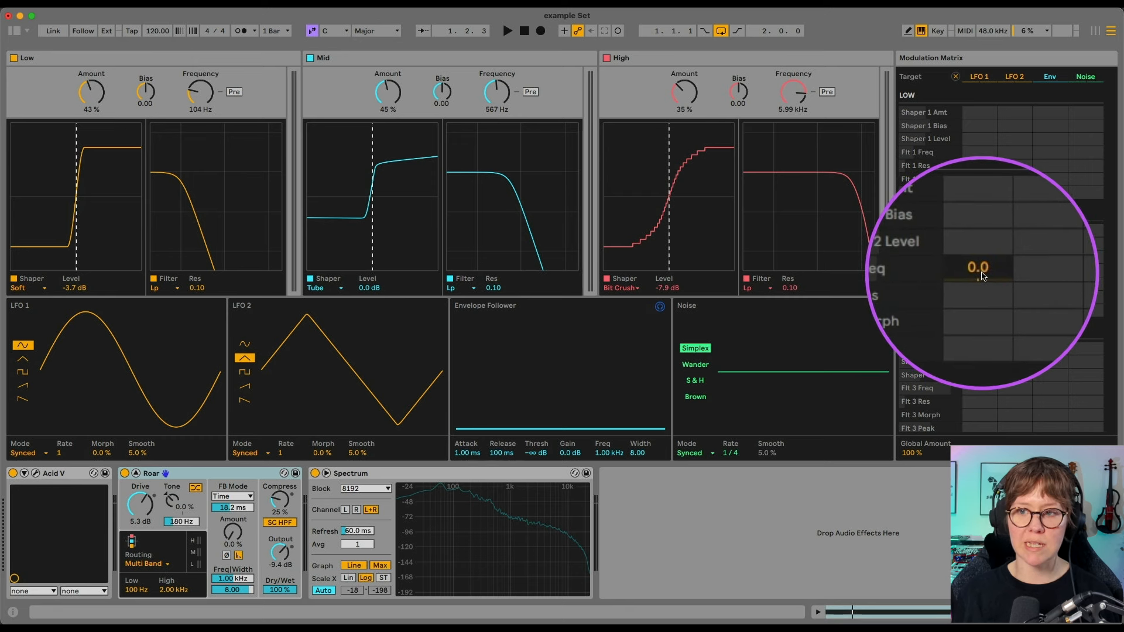
pyautogui.moveTo(984, 276)
pyautogui.mouseDown()
pyautogui.moveTo(983, 223)
pyautogui.moveTo(983, 297)
pyautogui.mouseUp()
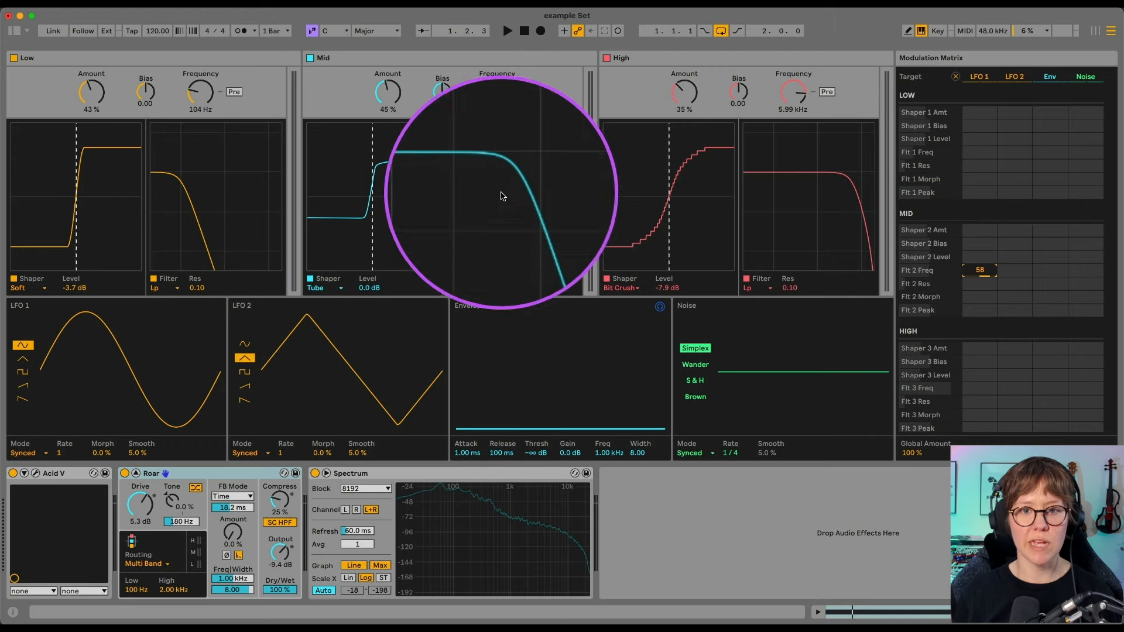
pyautogui.press('space')
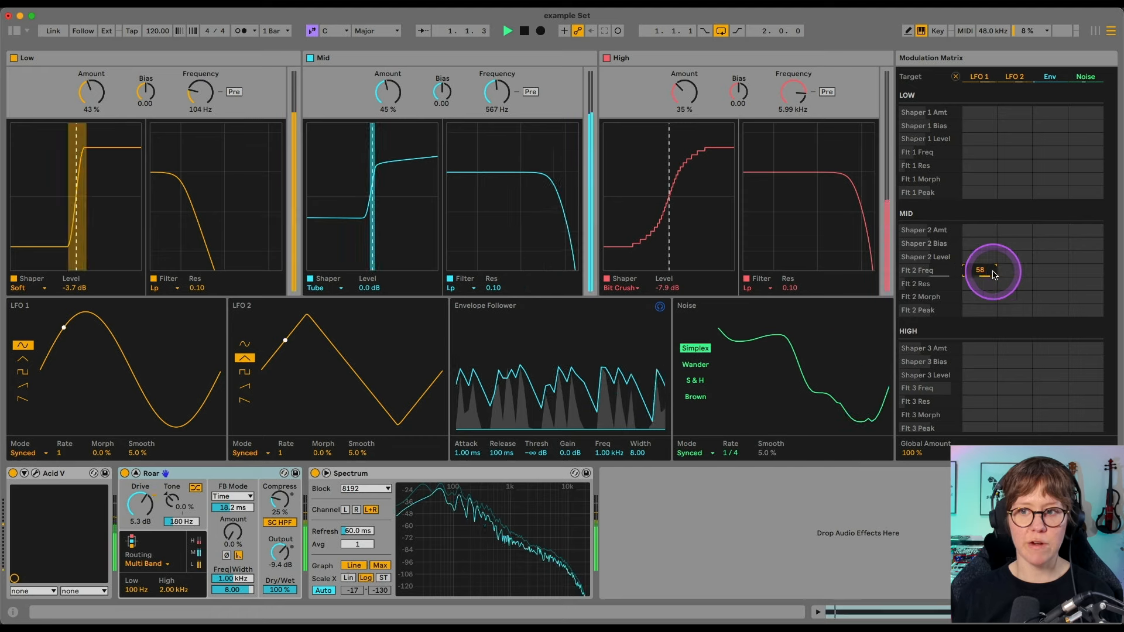
pyautogui.moveTo(991, 274); pyautogui.dragTo(991, 342)
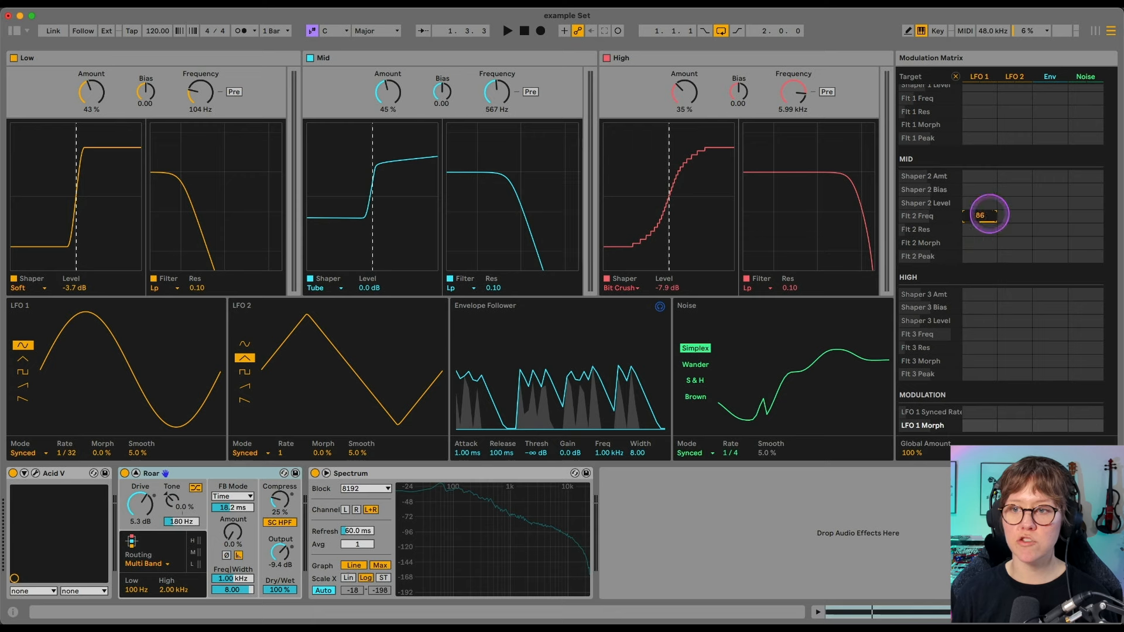
# - Modulate the input section's Drive with LFO 2 by 45 and audition the result
pyautogui.scroll(5, 1048, 243)
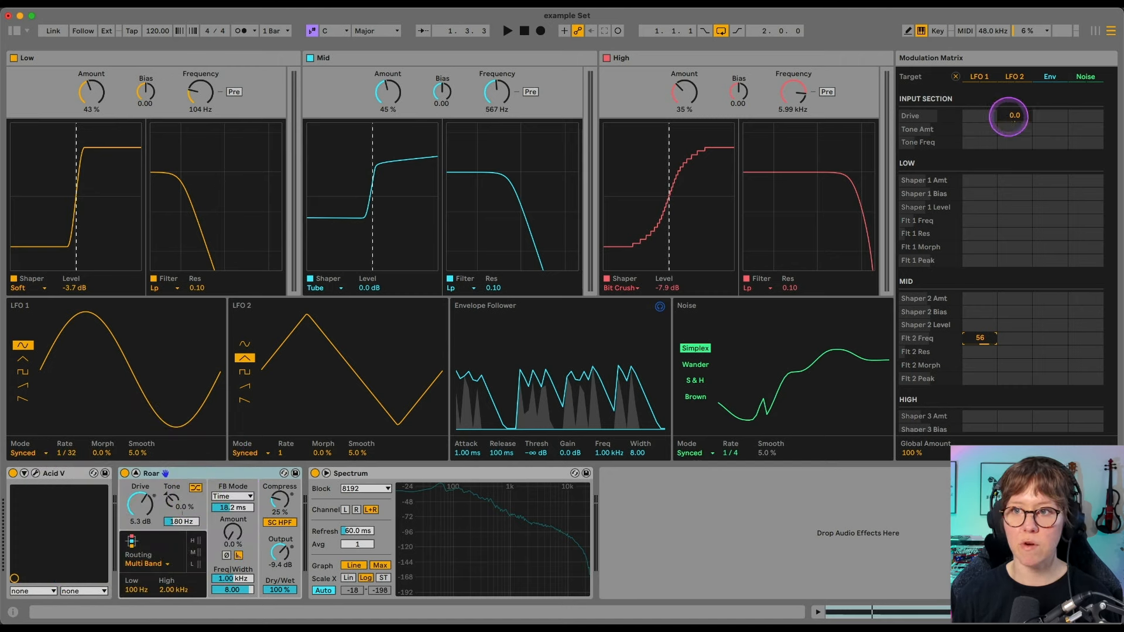
pyautogui.moveTo(1010, 117); pyautogui.dragTo(1010, 116)
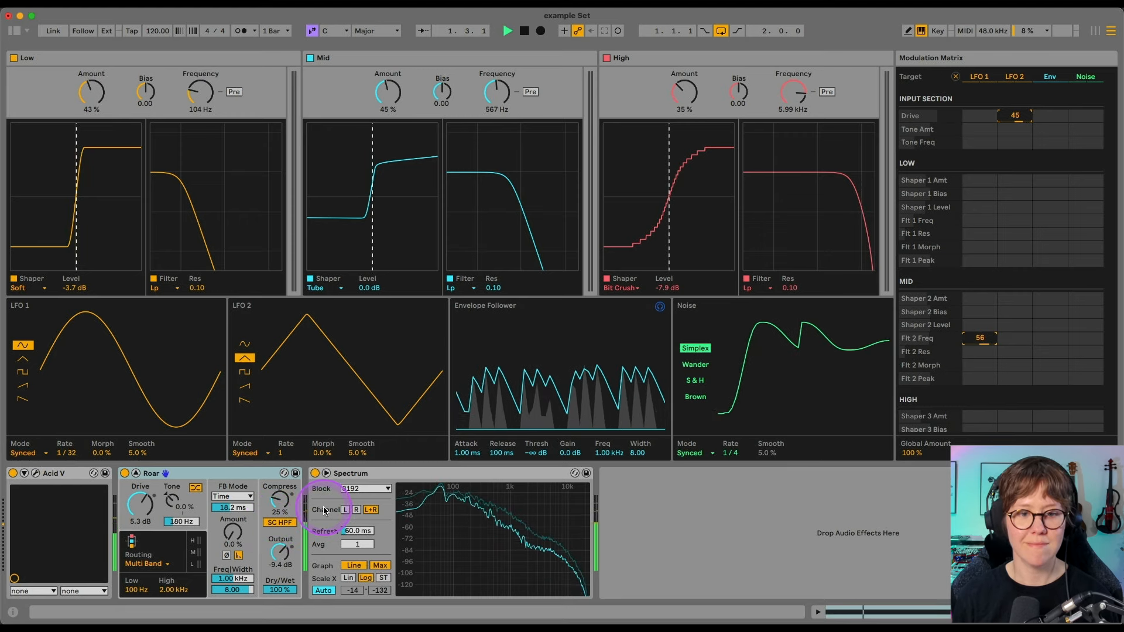
pyautogui.press('space')
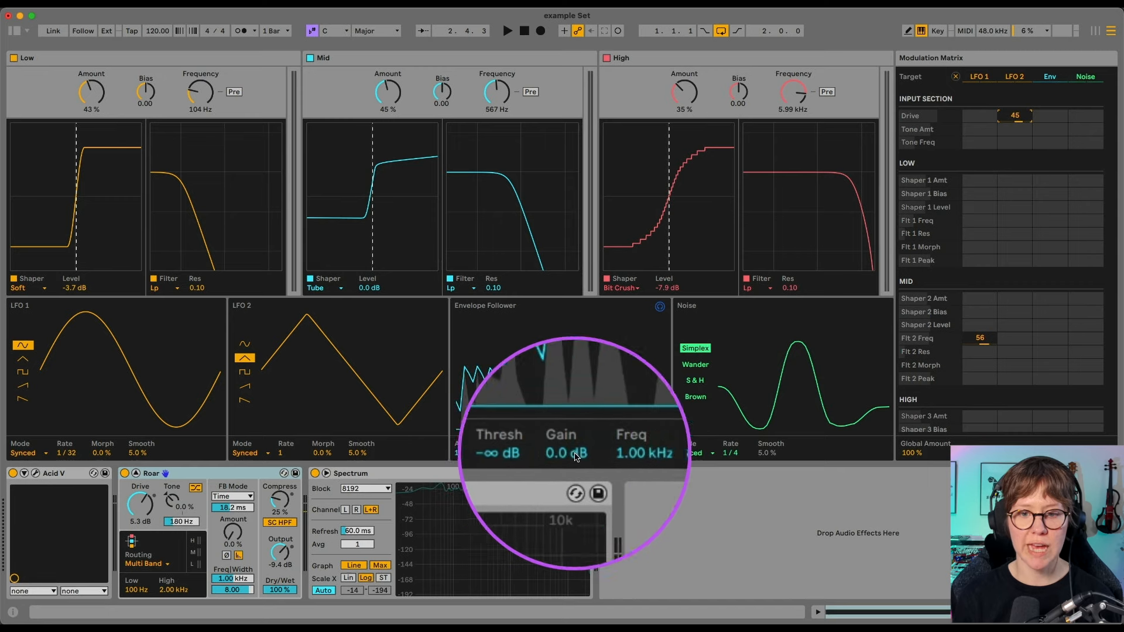
# - Modulate LFO 1 Morph with Env by 62, set Morph to -100 % and the envelope to Attack 10.5 ms, Release 970 ms, Freq 52.4 Hz, Width 9.00
pyautogui.scroll(-5, 937, 281)
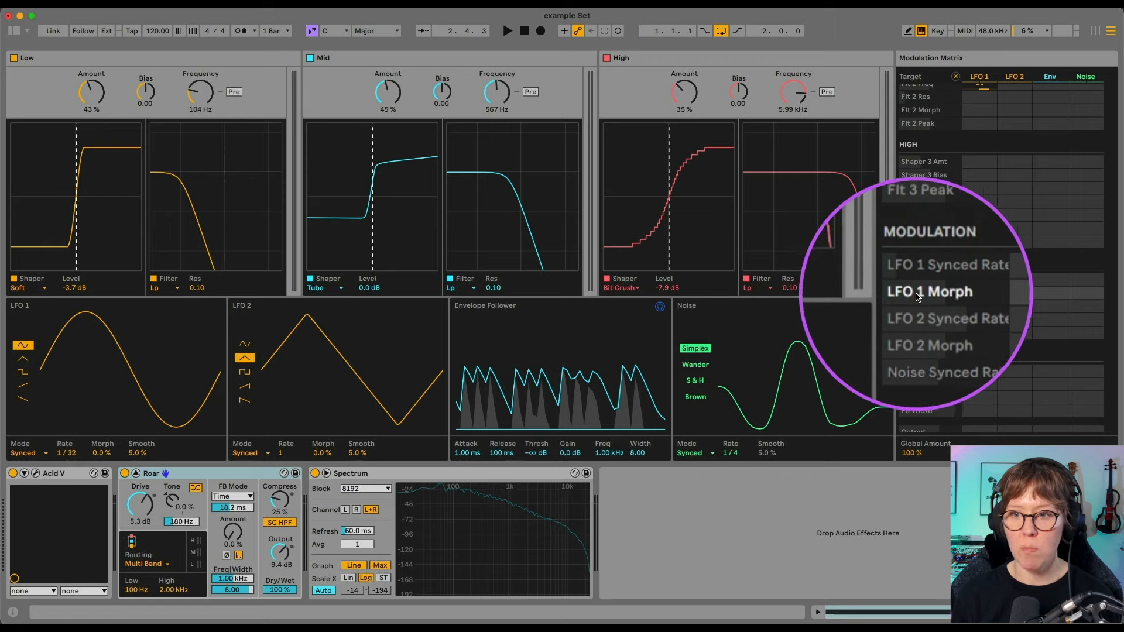
pyautogui.moveTo(1051, 296); pyautogui.dragTo(1053, 288)
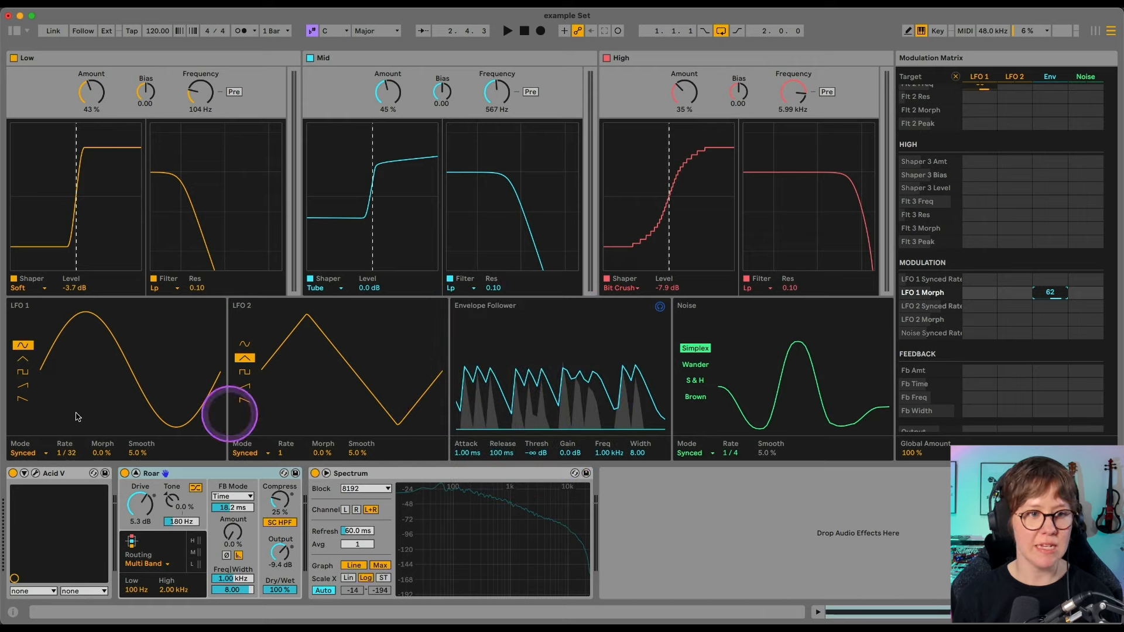
pyautogui.press('space')
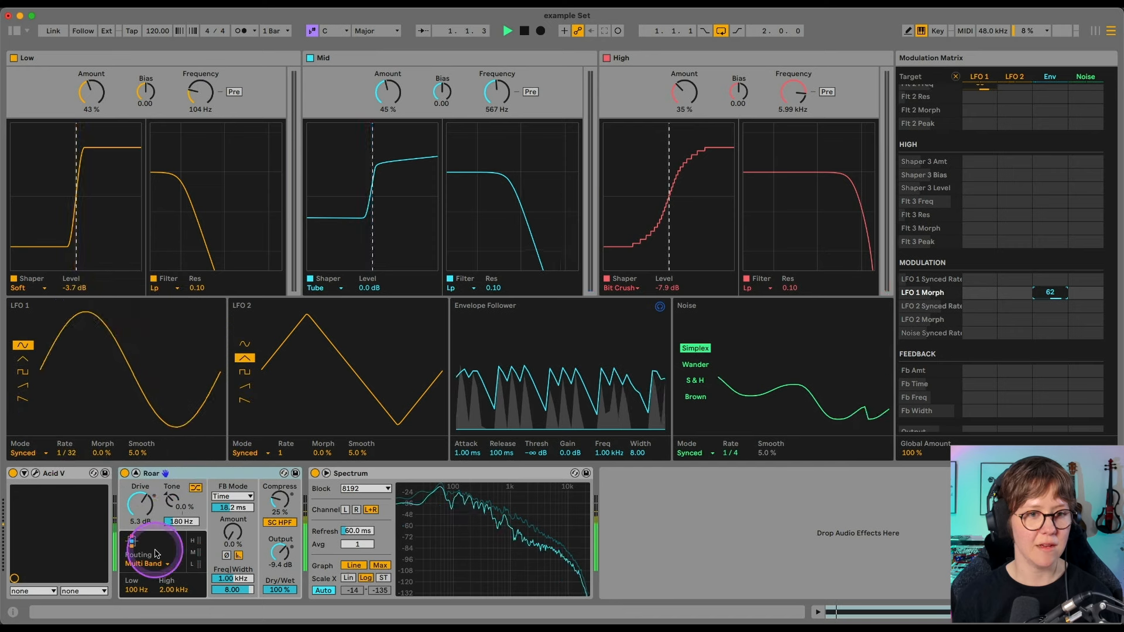
pyautogui.moveTo(470, 455); pyautogui.dragTo(471, 451)
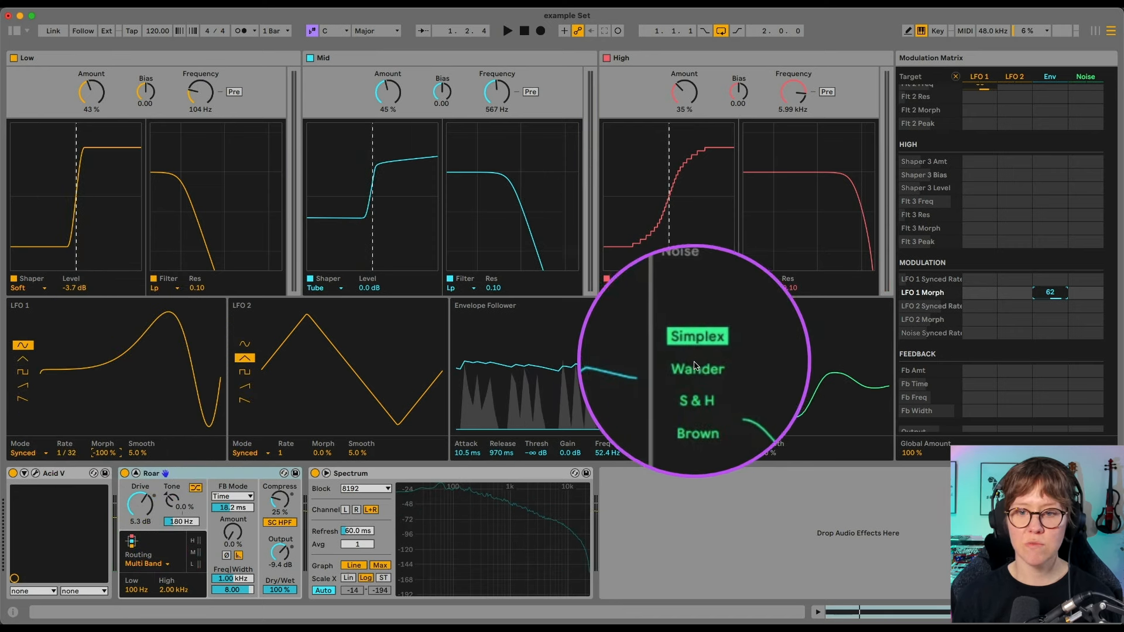
# - Modulate Output with Noise by 14, using the S&H noise type at a Rate of 1/16, and audition it
pyautogui.click(697, 382)
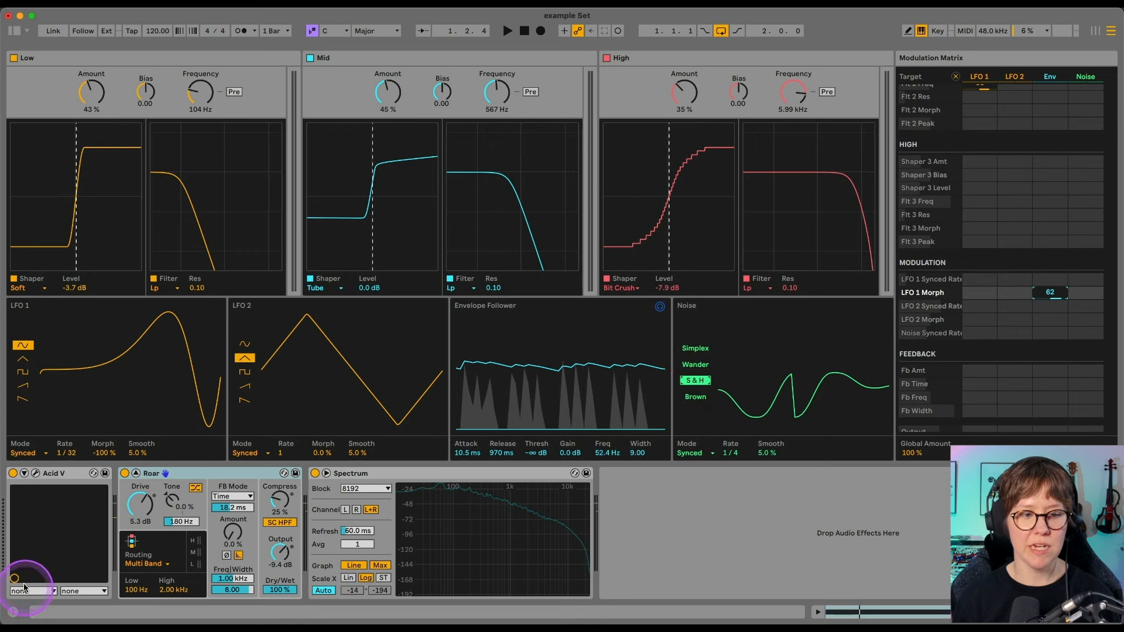
pyautogui.click(13, 615)
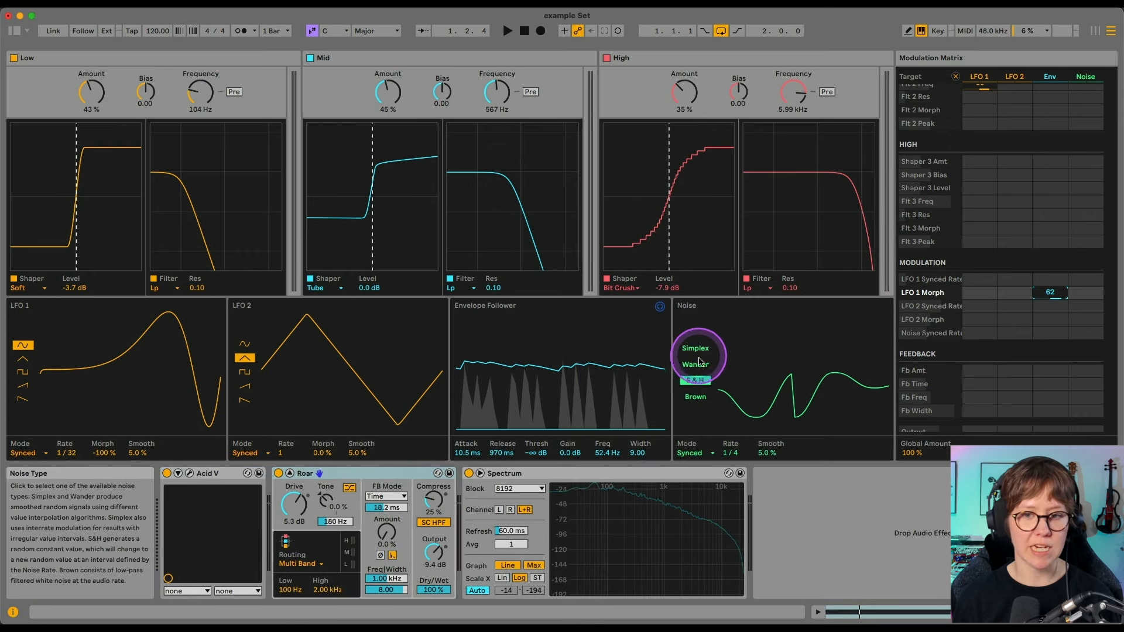
pyautogui.scroll(-1, 1099, 361)
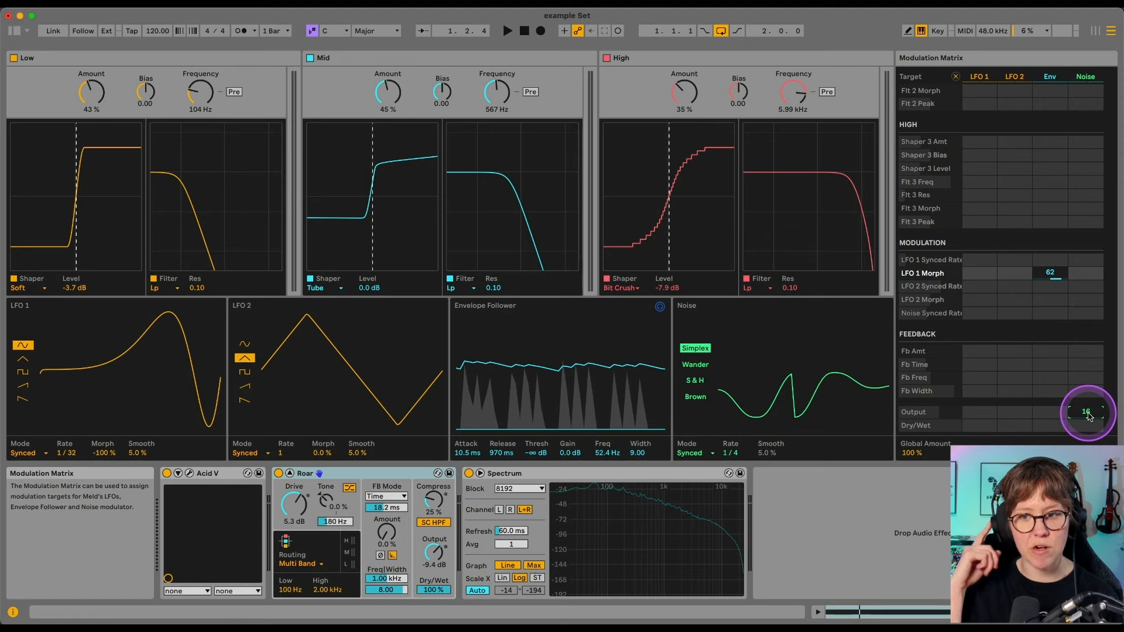
pyautogui.moveTo(728, 455); pyautogui.dragTo(728, 457)
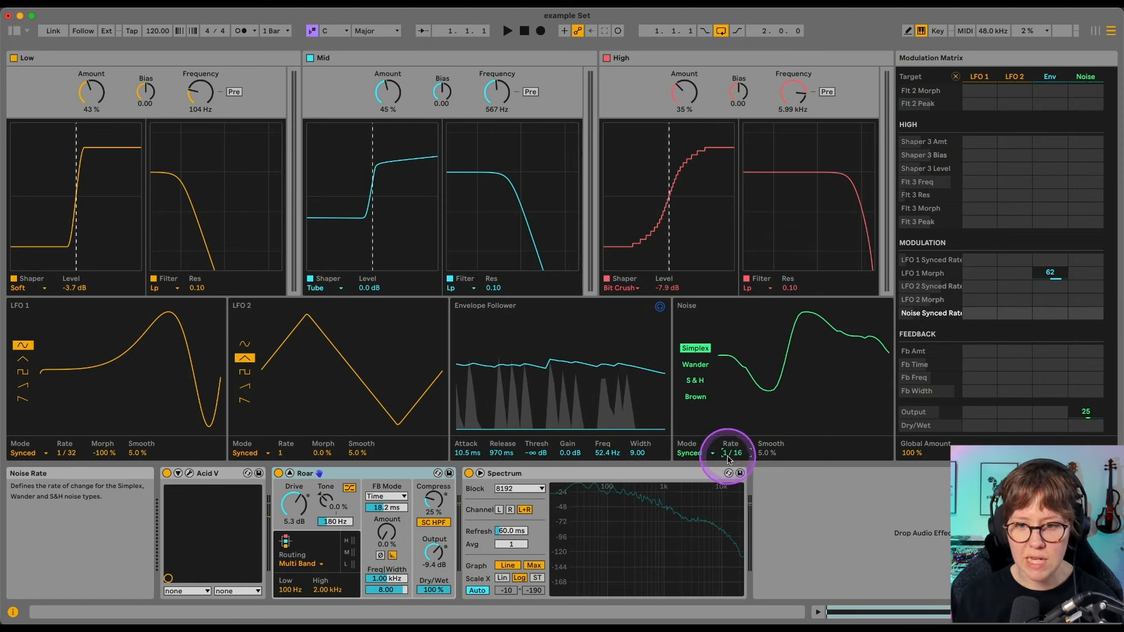
pyautogui.press('space')
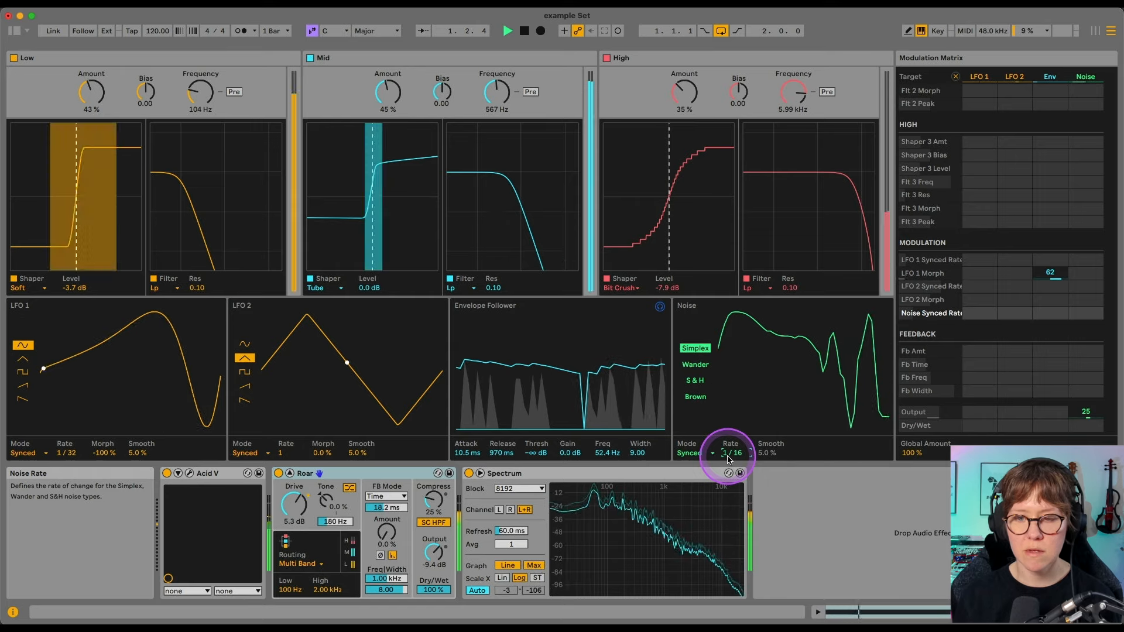
pyautogui.moveTo(1090, 413); pyautogui.dragTo(1092, 416)
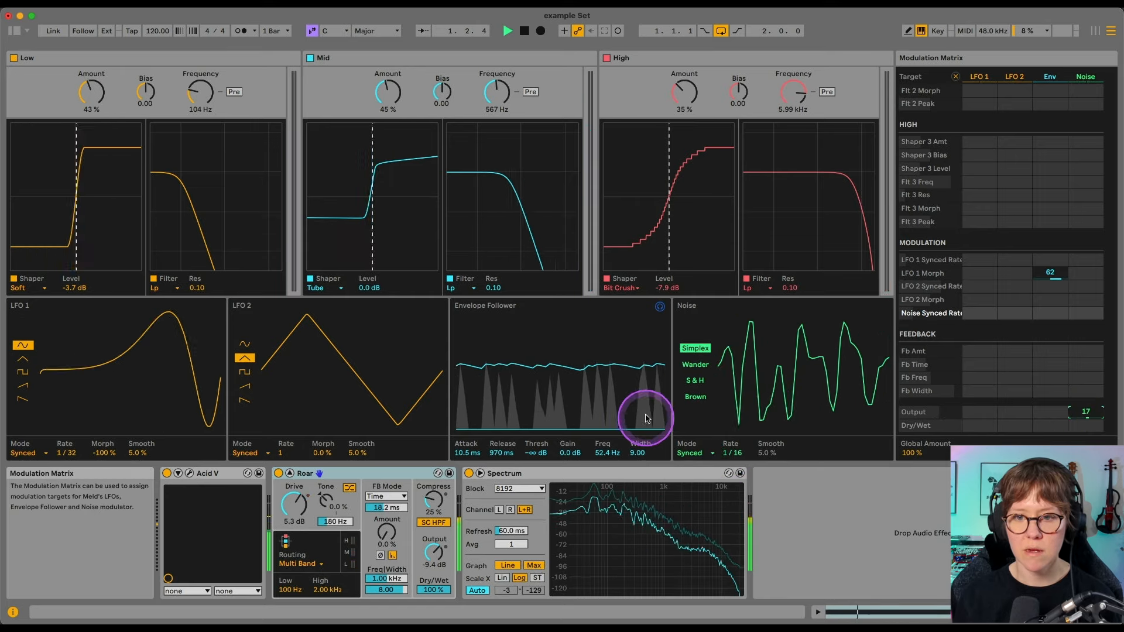
pyautogui.click(696, 381)
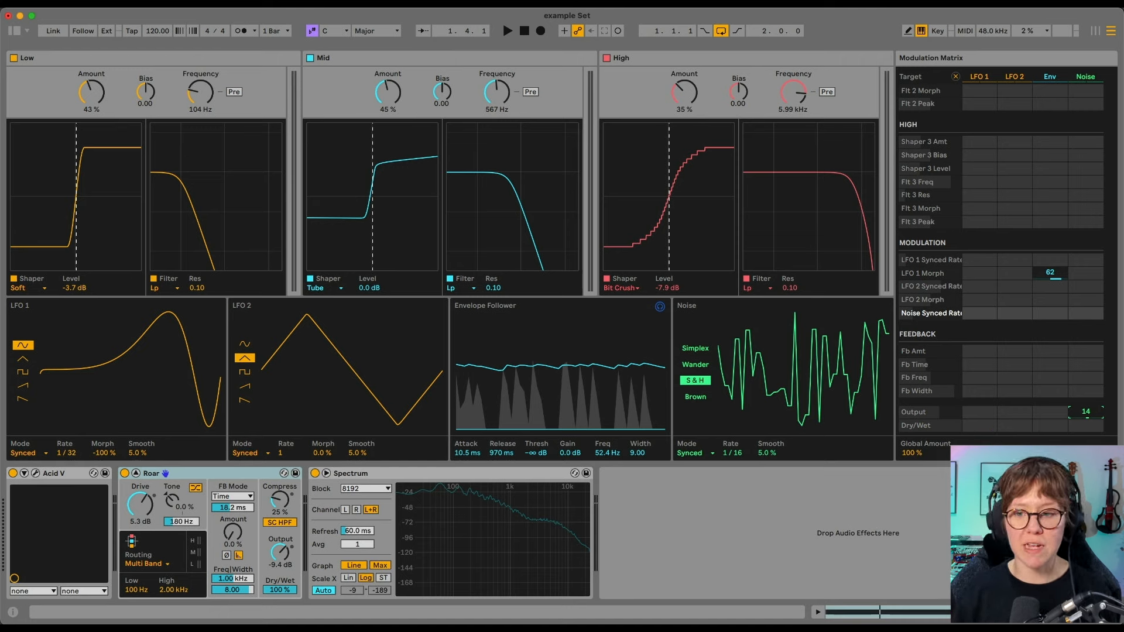
# - Set the modulation matrix's Global Amount to 48 % and audition the result
pyautogui.moveTo(910, 458); pyautogui.dragTo(910, 465)
pyautogui.press('space')
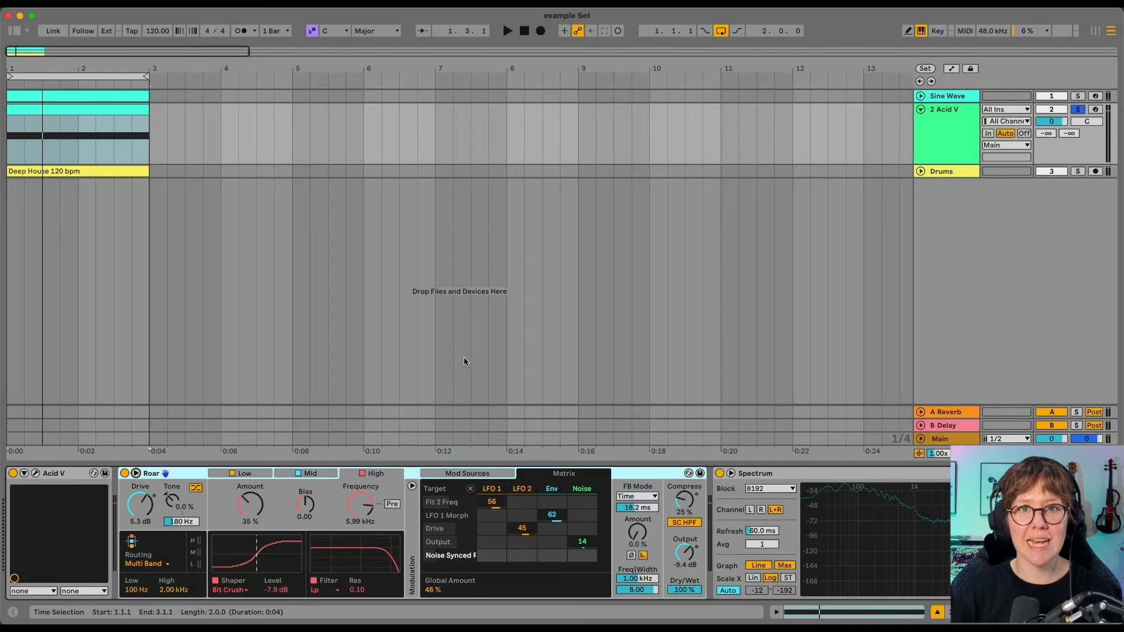
# - Solo the Drums track instead of Acid V and set its Roar's Routing to Multi Band
pyautogui.click(1081, 111)
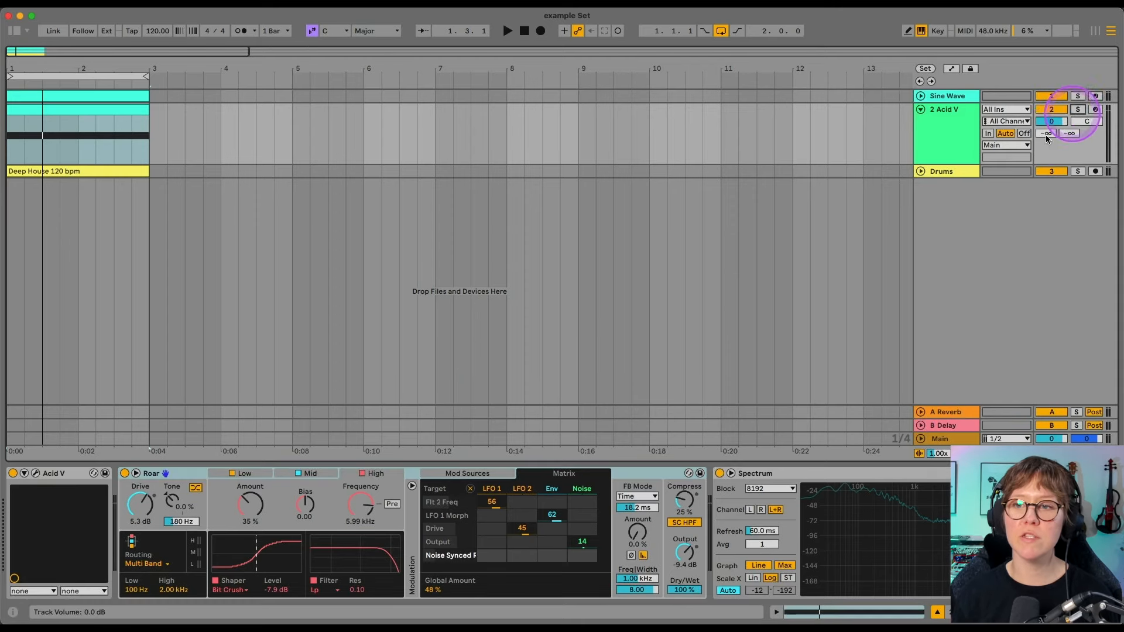
pyautogui.click(1088, 176)
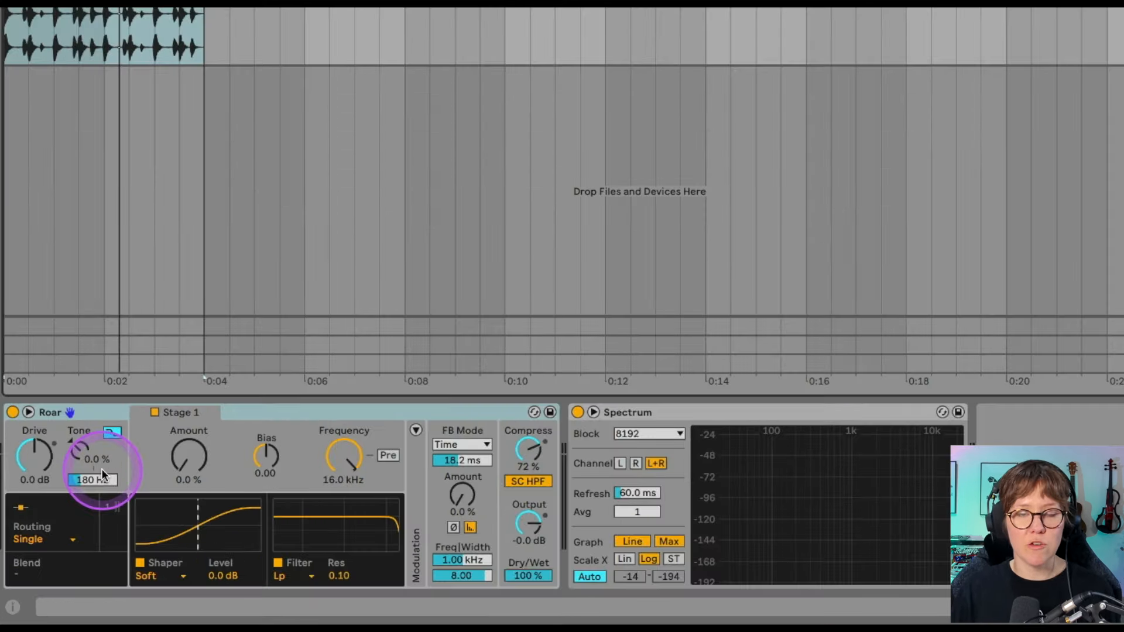
pyautogui.click(40, 540)
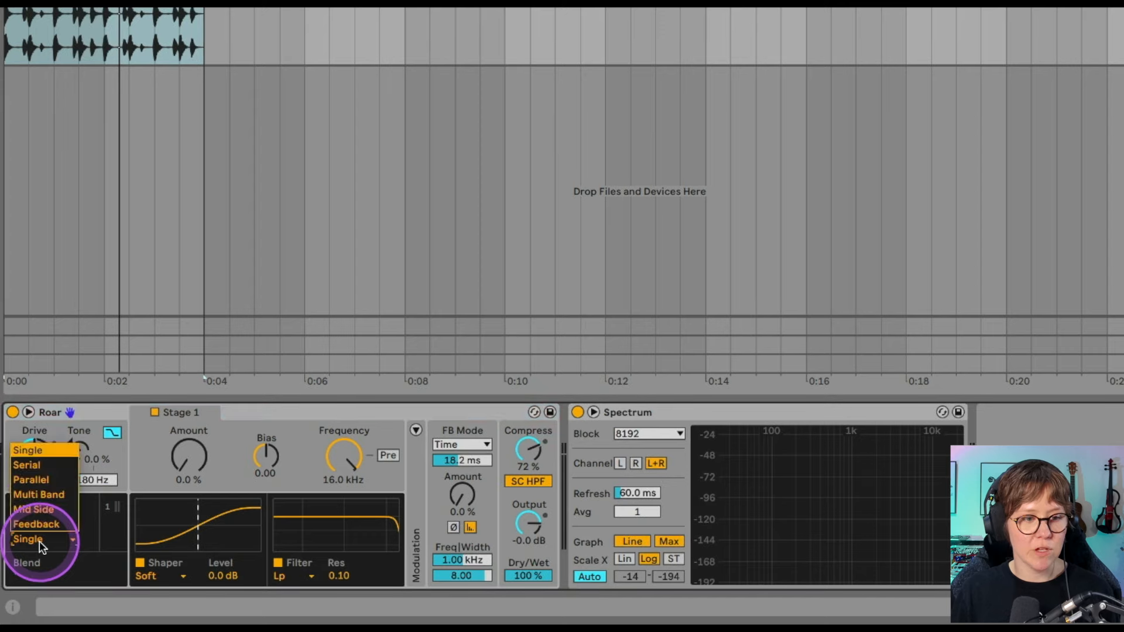
pyautogui.click(40, 503)
# - Play the drums and set Roar's Drive to 9.5 dB, Tone to -38 % and Output to -9.0 dB
pyautogui.press('space')
pyautogui.moveTo(34, 457); pyautogui.dragTo(34, 433)
pyautogui.moveTo(529, 520); pyautogui.dragTo(531, 520)
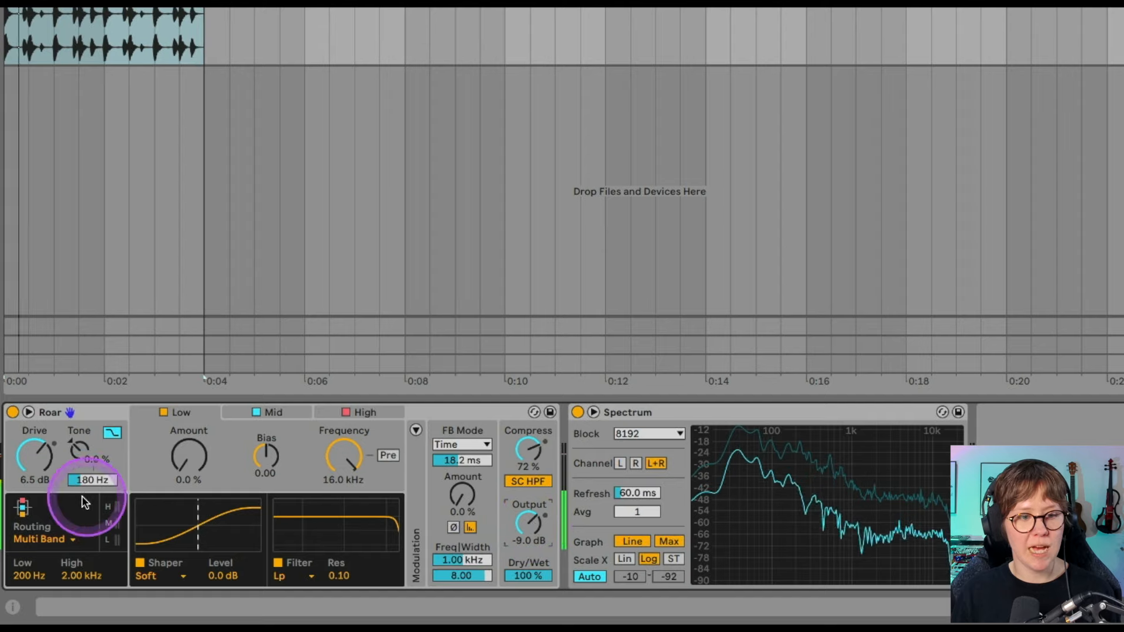
pyautogui.moveTo(33, 452); pyautogui.dragTo(81, 459)
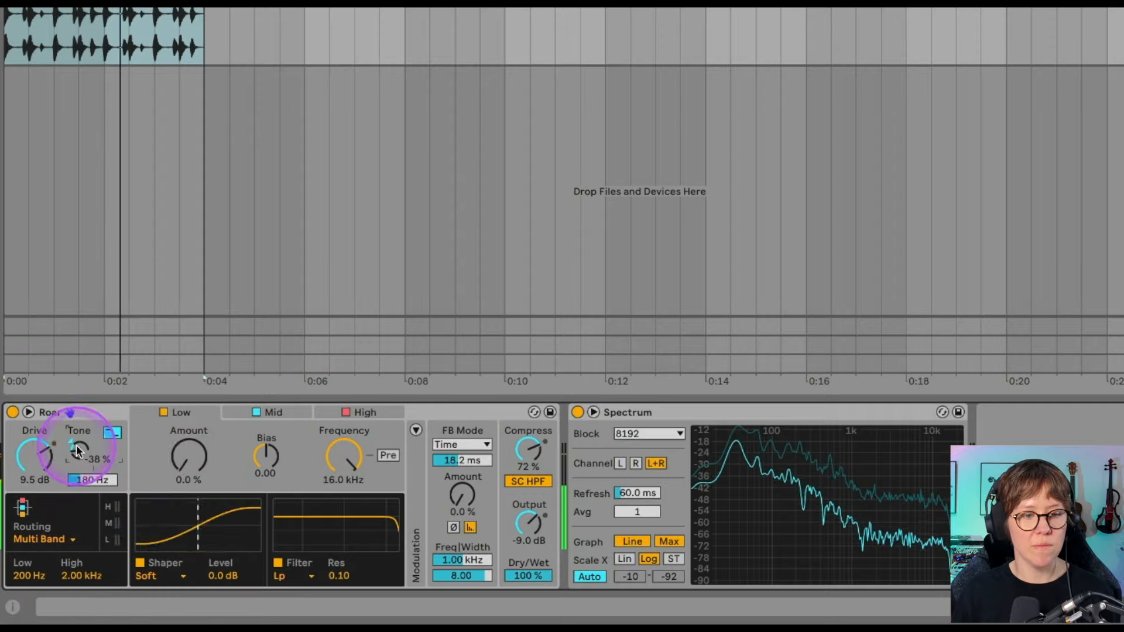
# - Try an Amount of 25 % and the Full Wave Rectifier shaper on the Low band, and return it to Soft at 0 %
pyautogui.moveTo(189, 455)
pyautogui.mouseDown()
pyautogui.moveTo(188, 439)
pyautogui.moveTo(188, 456)
pyautogui.mouseUp()
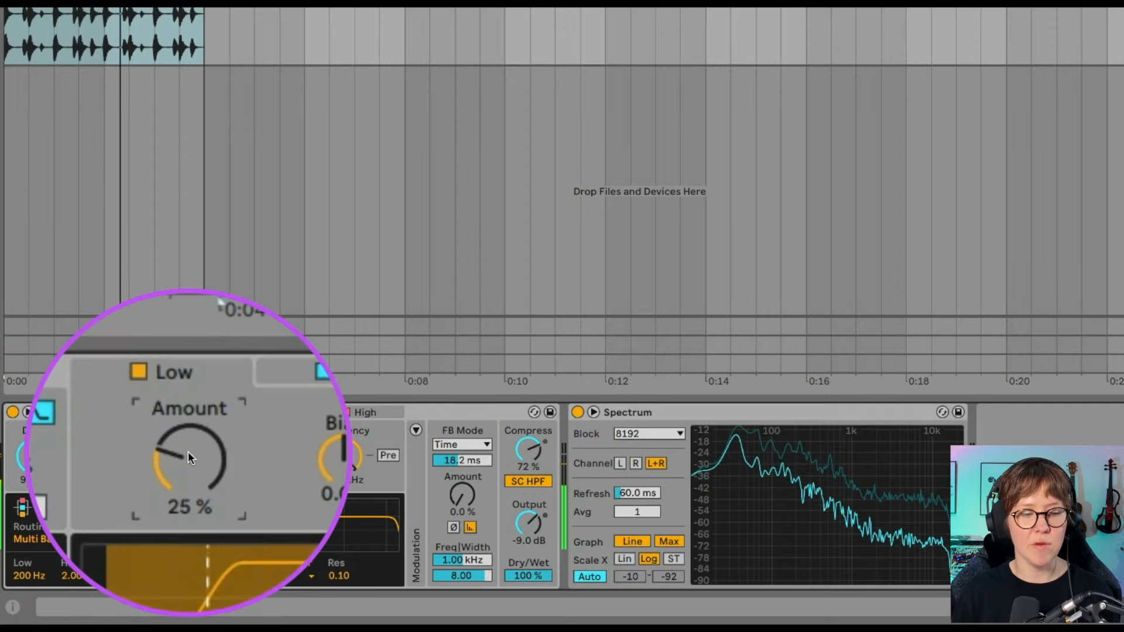
pyautogui.click(156, 579)
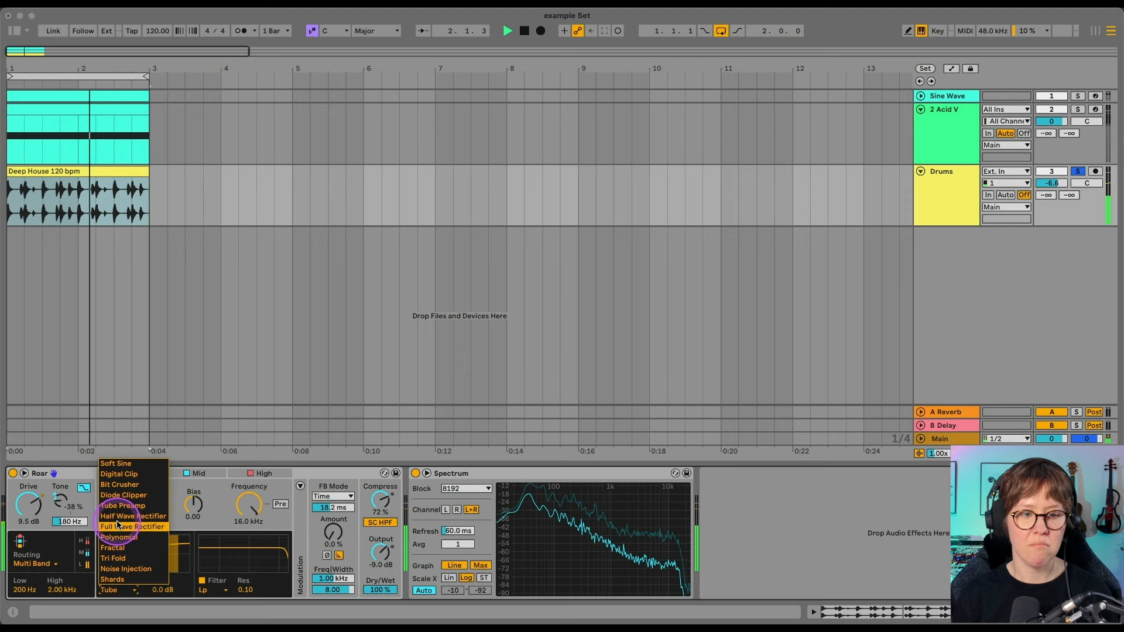
pyautogui.click(118, 526)
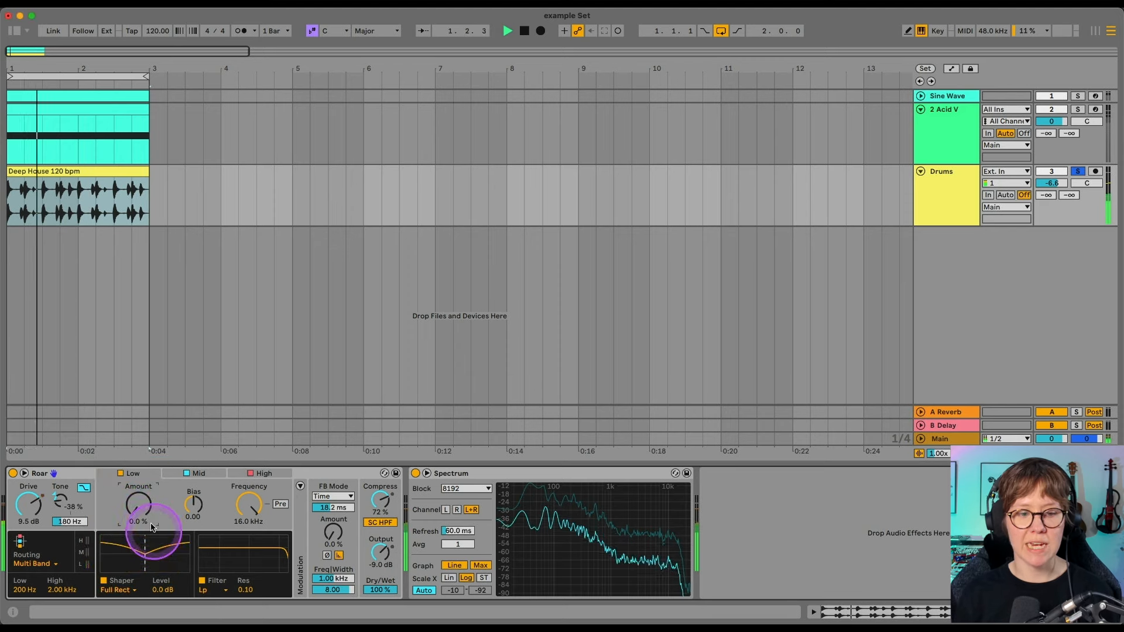
pyautogui.click(117, 588)
pyautogui.click(116, 463)
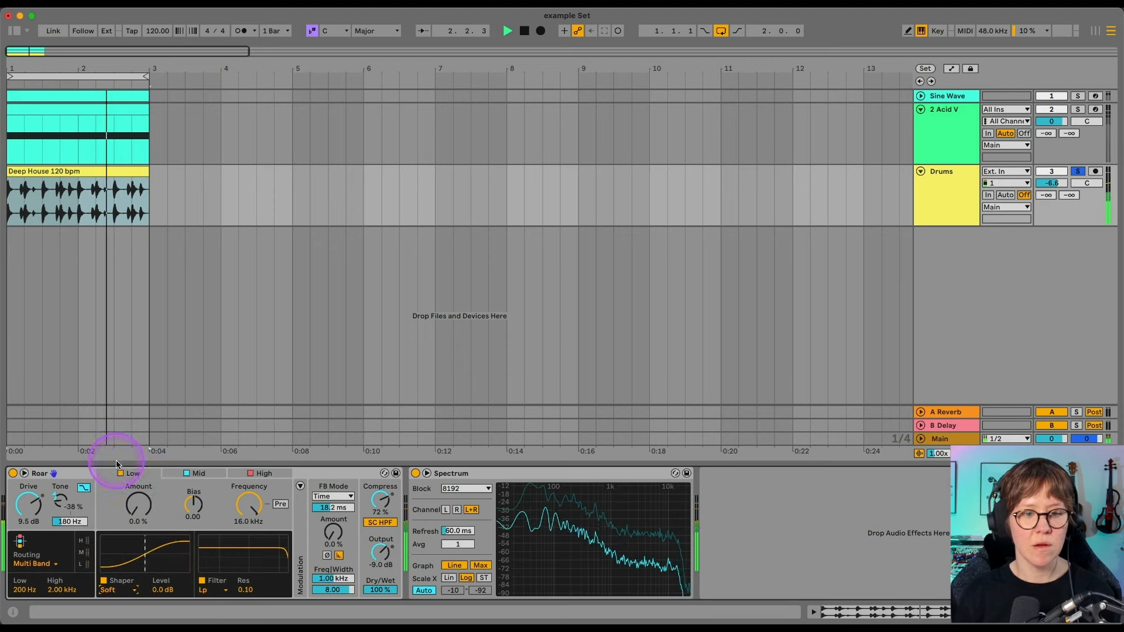
# - Raise the High band's shaper Amount to 26 % while auditioning the drums
pyautogui.click(256, 475)
pyautogui.moveTo(139, 505); pyautogui.dragTo(139, 498)
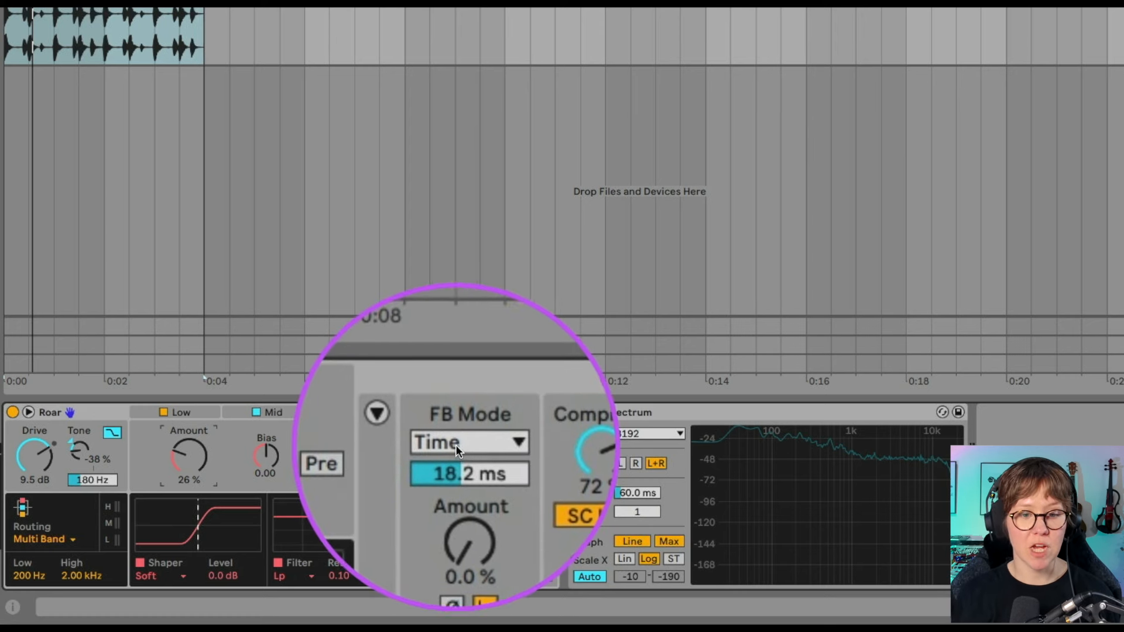
# - Review the FB Mode options, keep Time, and raise Roar's feedback Amount to 73 % while auditioning
pyautogui.click(456, 445)
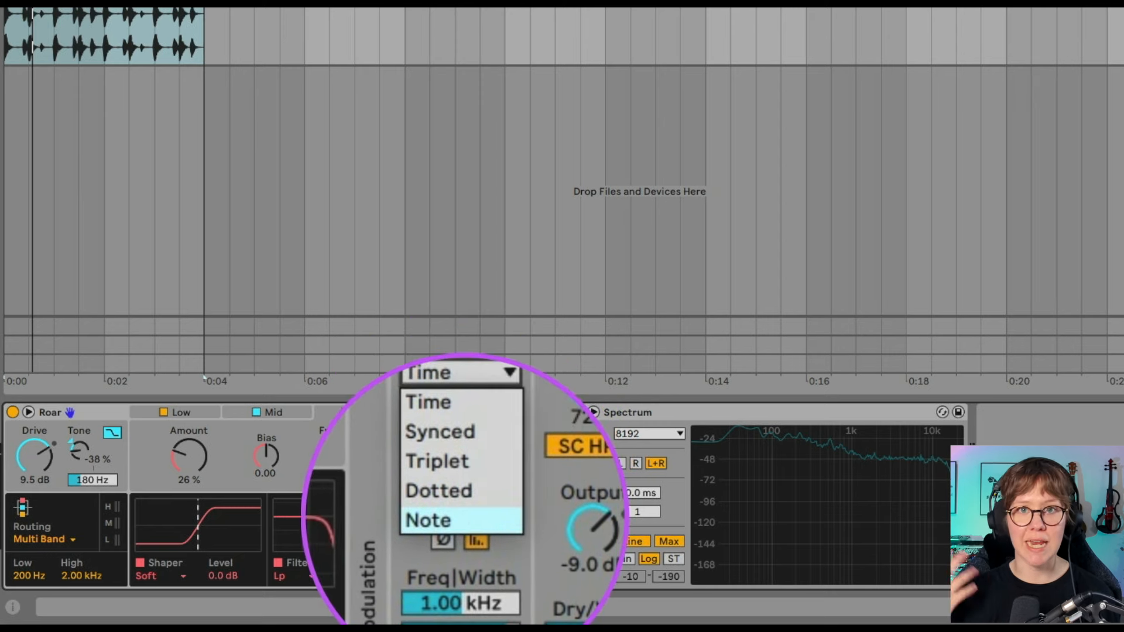
pyautogui.click(483, 427)
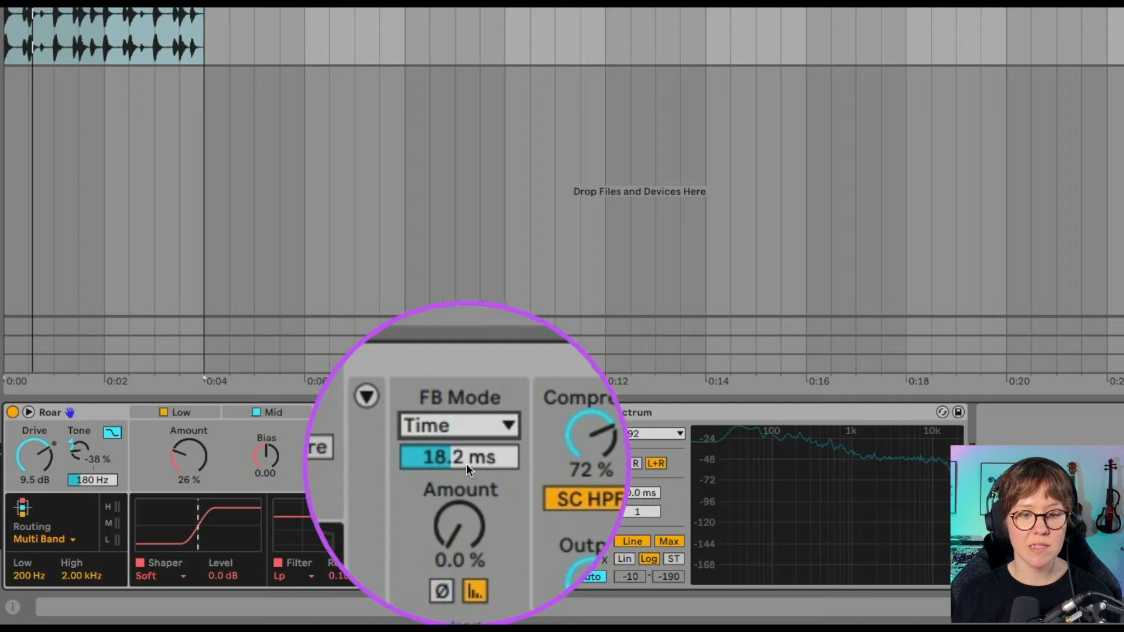
pyautogui.moveTo(460, 500); pyautogui.dragTo(460, 483)
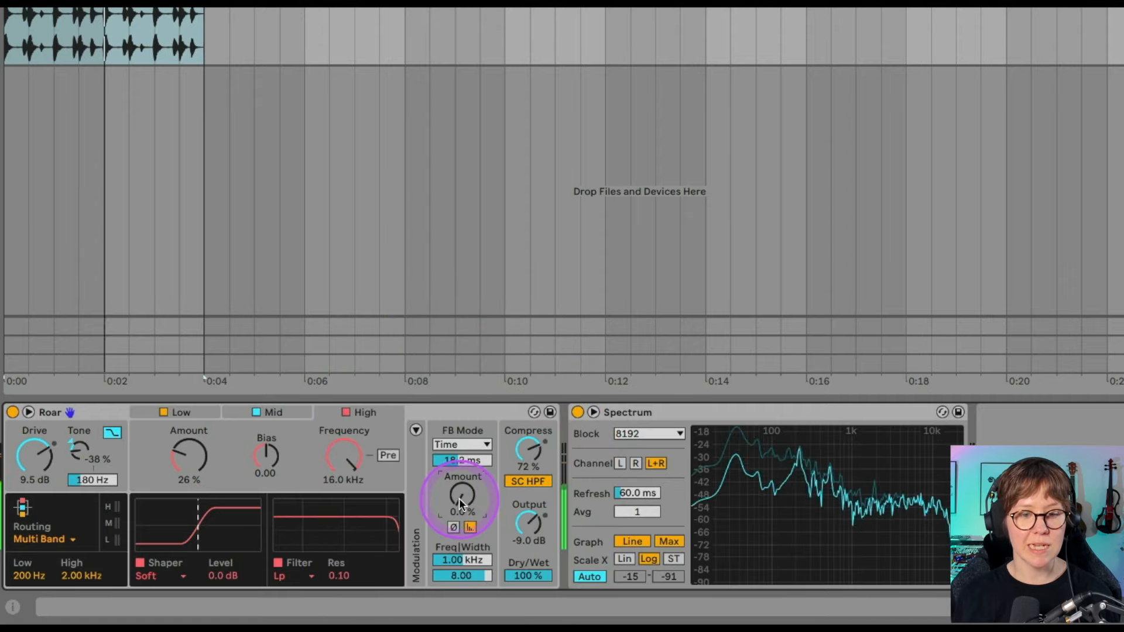
pyautogui.moveTo(460, 501); pyautogui.dragTo(460, 419)
# - Set Roar's Routing to Single with Drive at 0.0 dB and play the drums
pyautogui.click(38, 539)
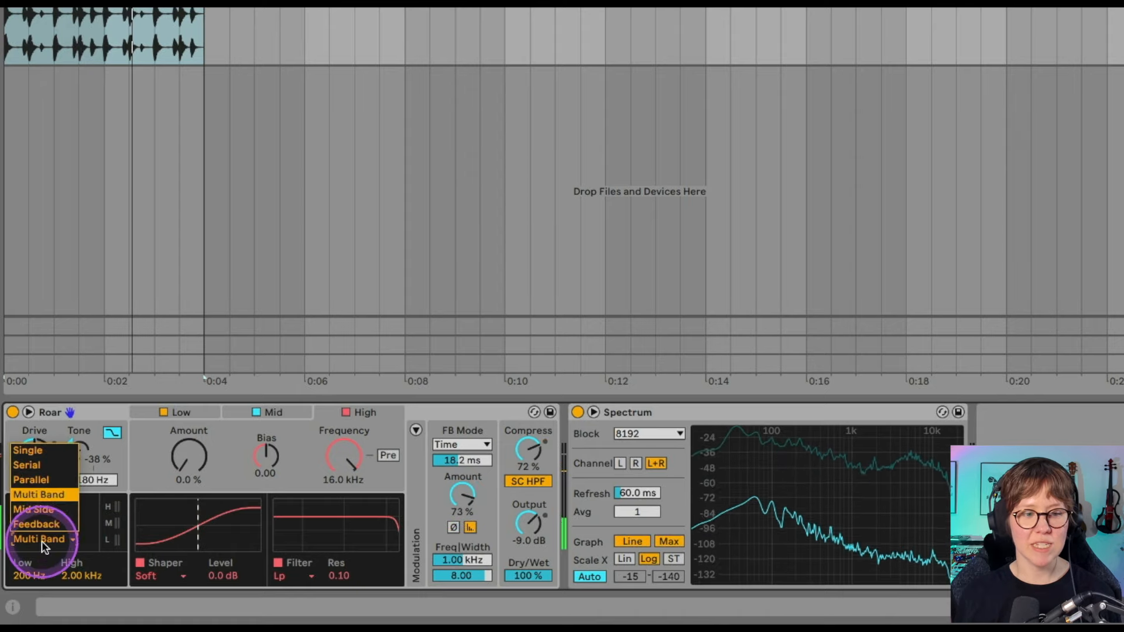
pyautogui.click(47, 447)
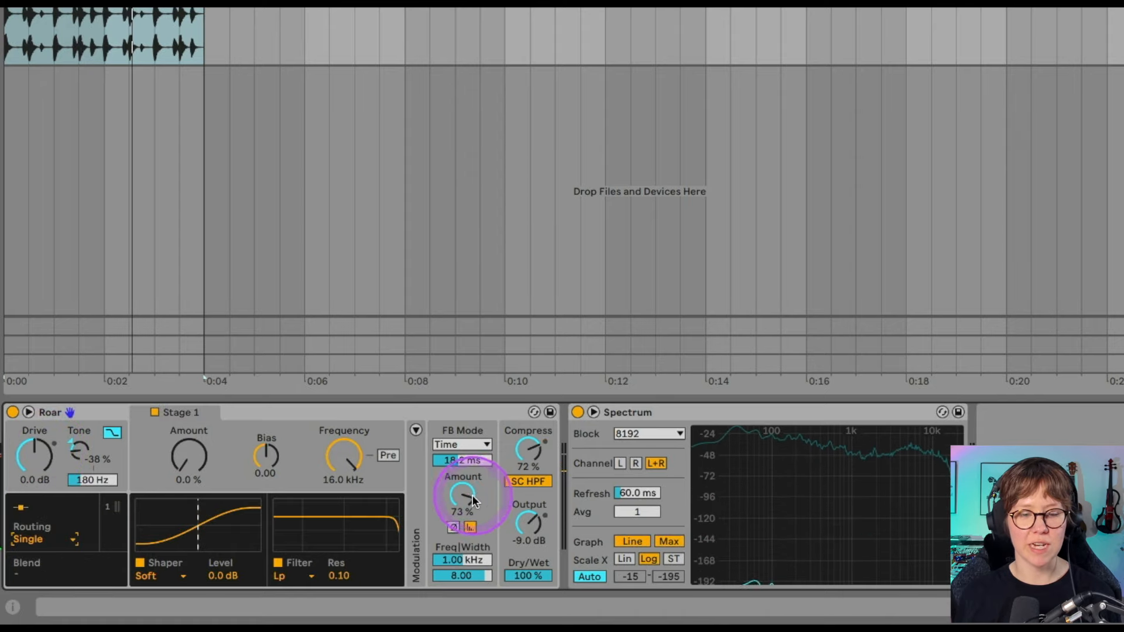
pyautogui.press('space')
# - Lower the feedback Amount to 66 % and set the feedback time to 134 ms after trying a much longer time
pyautogui.moveTo(462, 498); pyautogui.dragTo(461, 506)
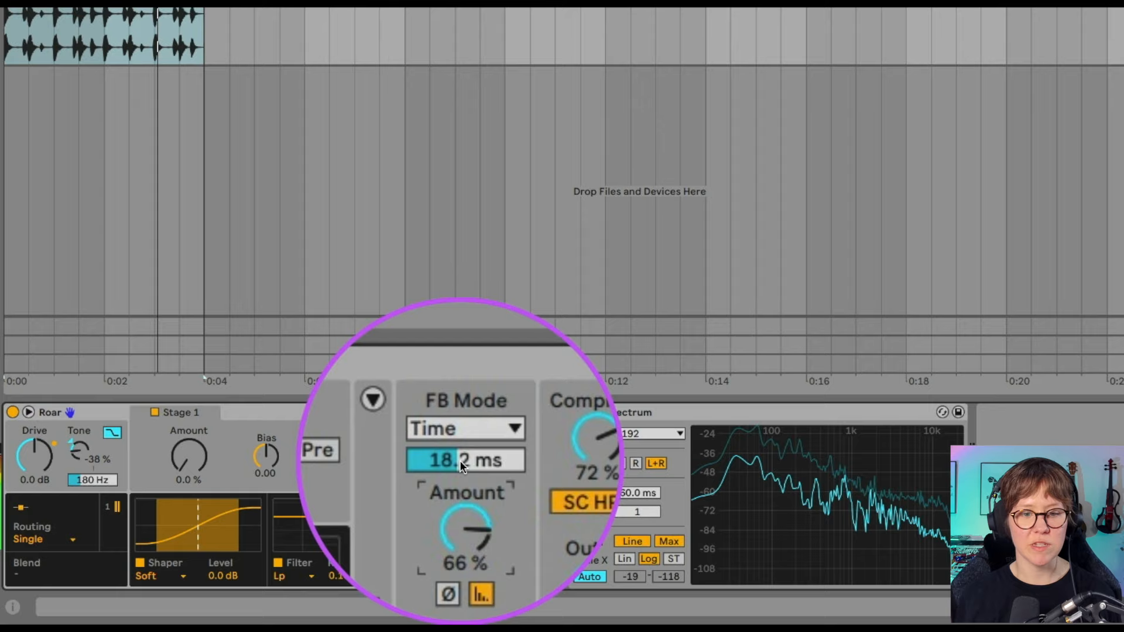
pyautogui.moveTo(459, 460); pyautogui.dragTo(459, 392)
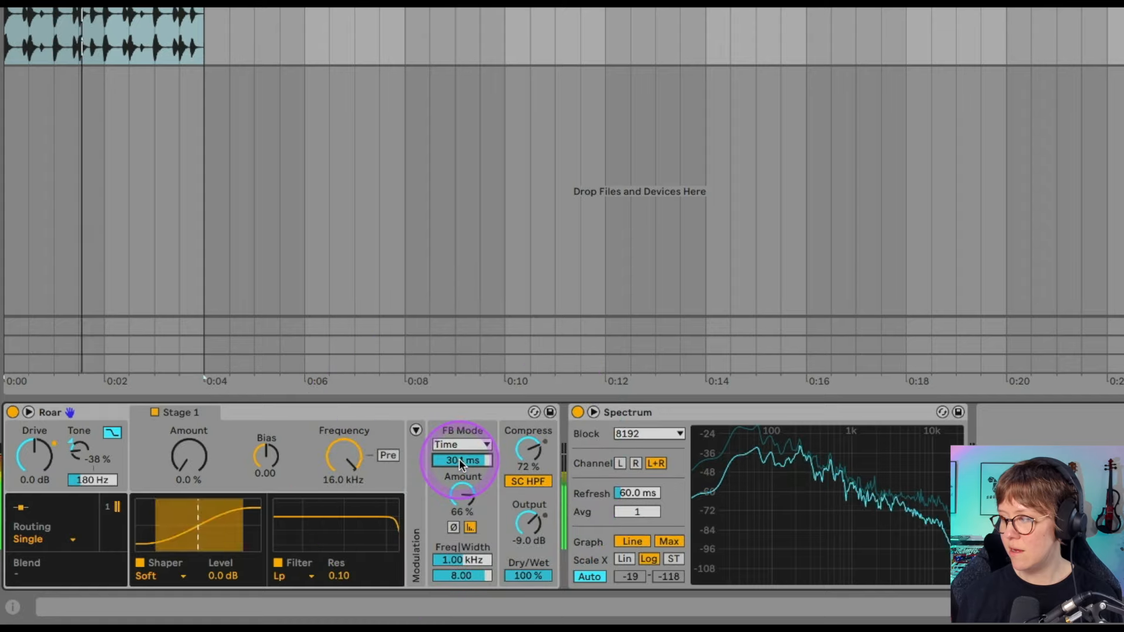
pyautogui.moveTo(459, 459); pyautogui.dragTo(459, 492)
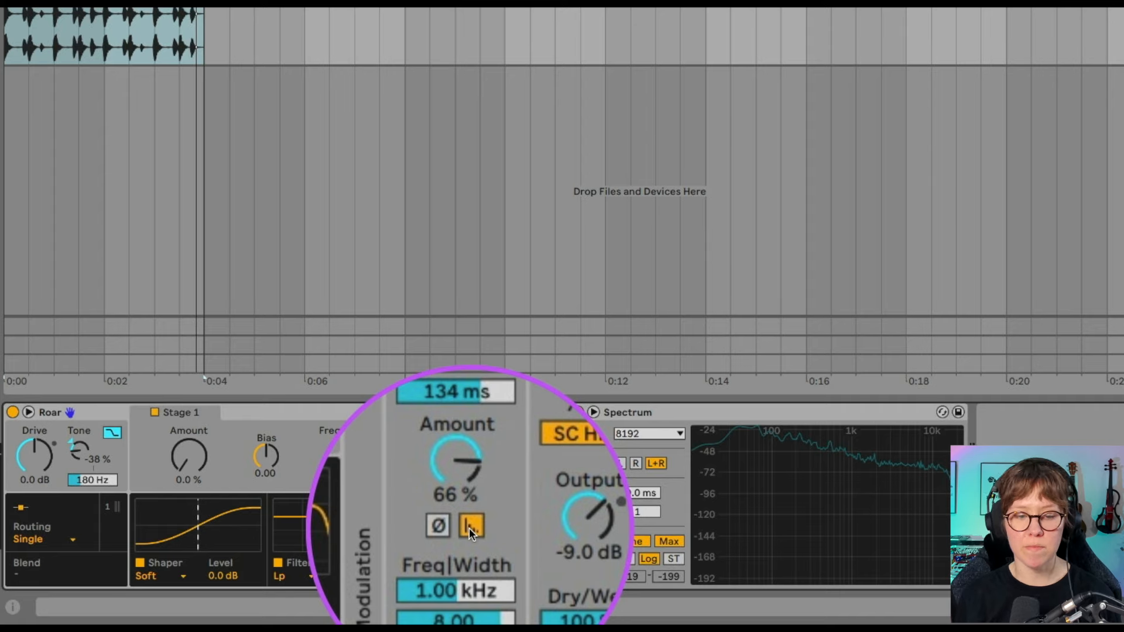
# - Audition the feedback with its gate off, set the feedback Amount to 50 %, and re-enable the gate
pyautogui.click(469, 528)
pyautogui.press('space')
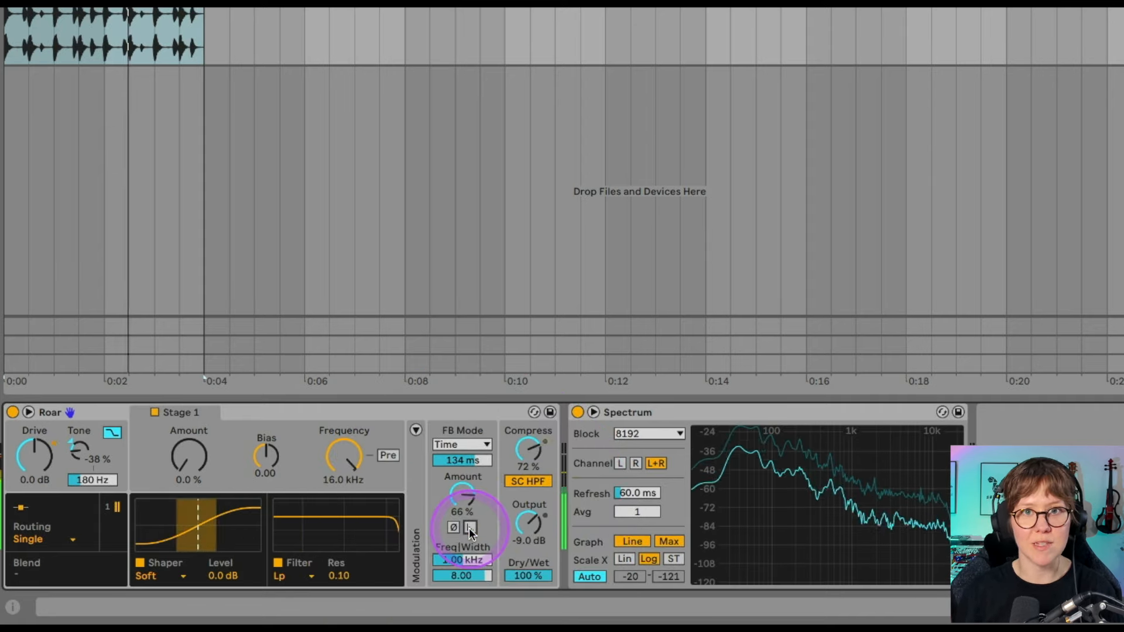
pyautogui.moveTo(464, 496)
pyautogui.mouseDown()
pyautogui.moveTo(463, 481)
pyautogui.moveTo(464, 521)
pyautogui.moveTo(464, 493)
pyautogui.mouseUp()
pyautogui.click(471, 529)
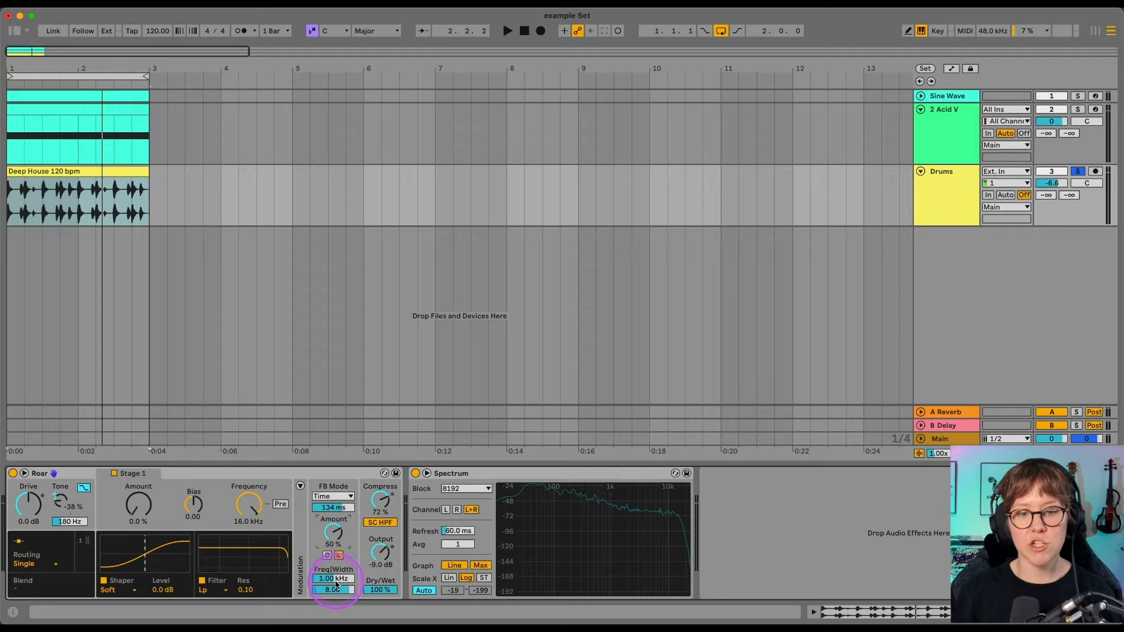
# - Enlarge the Spectrum display and set Roar's feedback Amount to 95 %, filter frequency to 2.17 kHz and width to 2.03 while auditioning
pyautogui.click(427, 474)
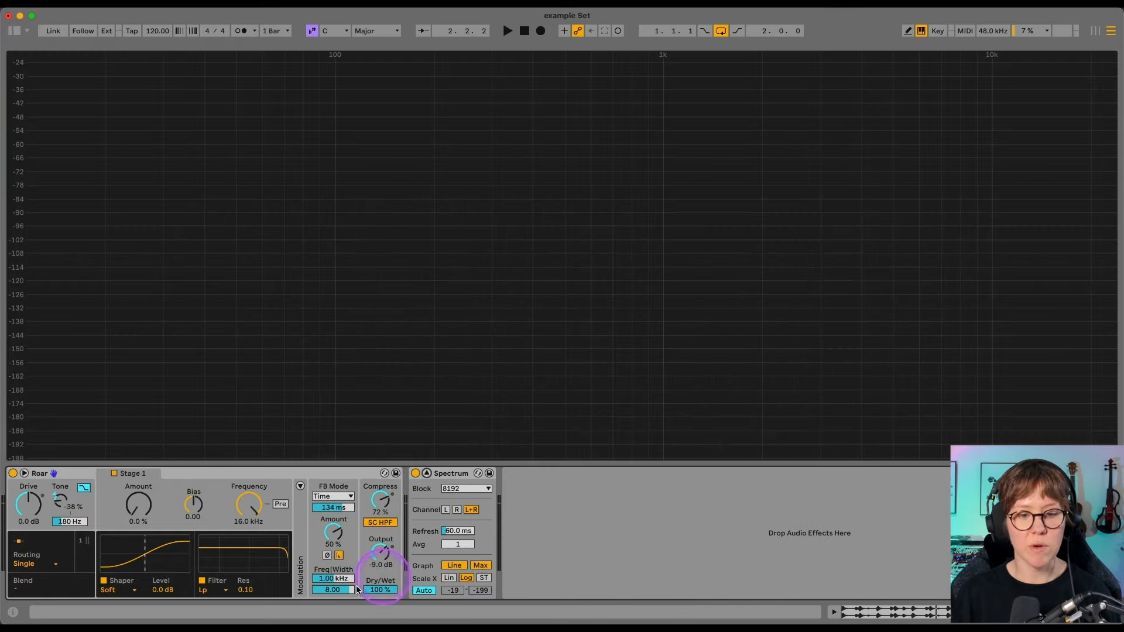
pyautogui.press('space')
pyautogui.moveTo(336, 582); pyautogui.dragTo(336, 541)
pyautogui.click(333, 581)
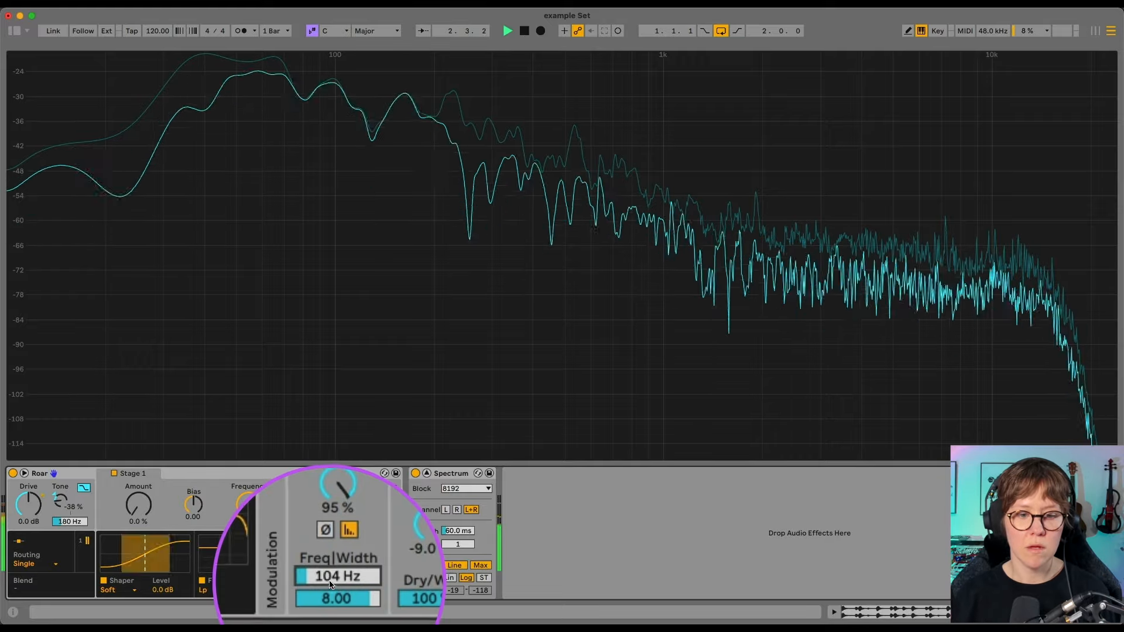
pyautogui.moveTo(333, 583); pyautogui.dragTo(332, 502)
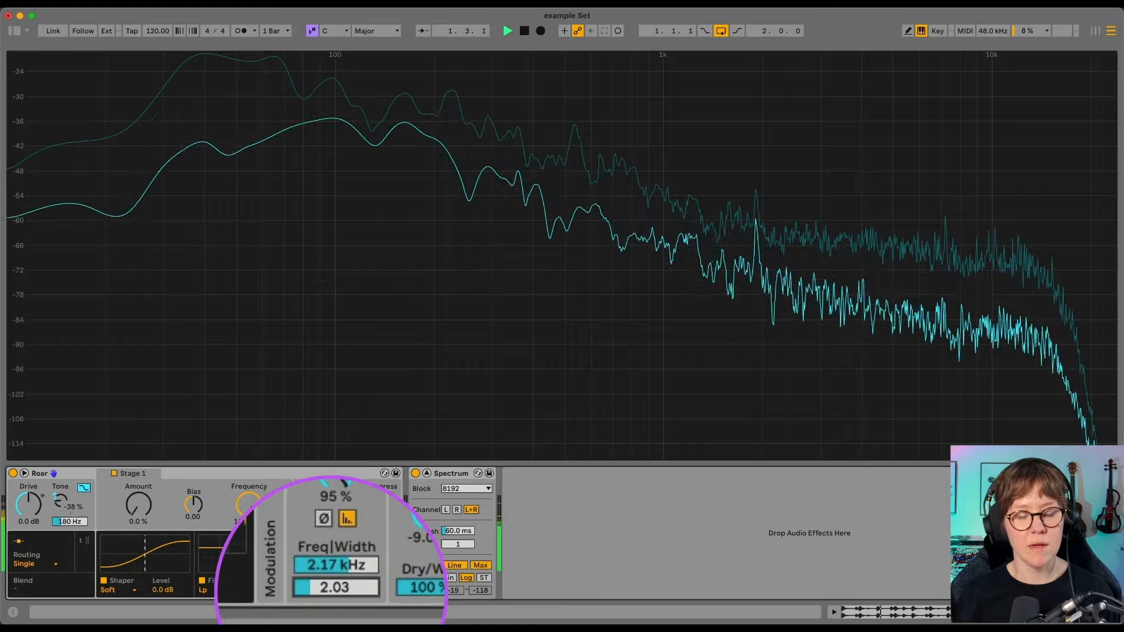
# - Widen Roar's feedback filter to a width of 8.00 and switch the Routing to Feedback
pyautogui.moveTo(335, 588); pyautogui.dragTo(335, 562)
pyautogui.click(23, 564)
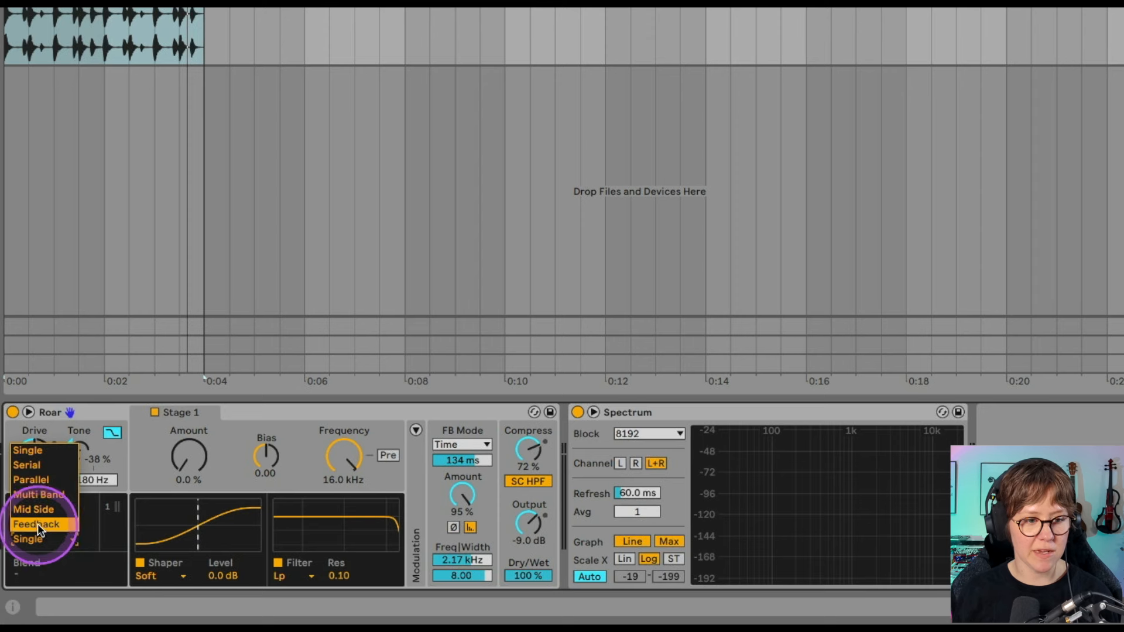
pyautogui.click(37, 524)
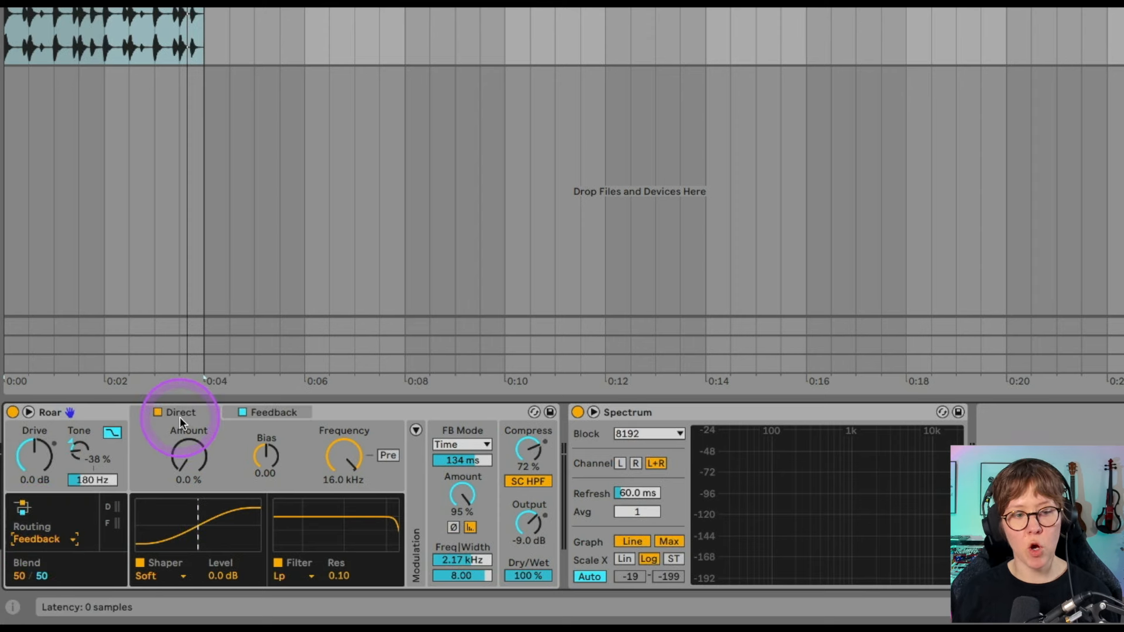
# - Compare the Direct and Feedback stages, play the drums, and raise the Feedback stage's shaper Amount to 29 %
pyautogui.click(275, 413)
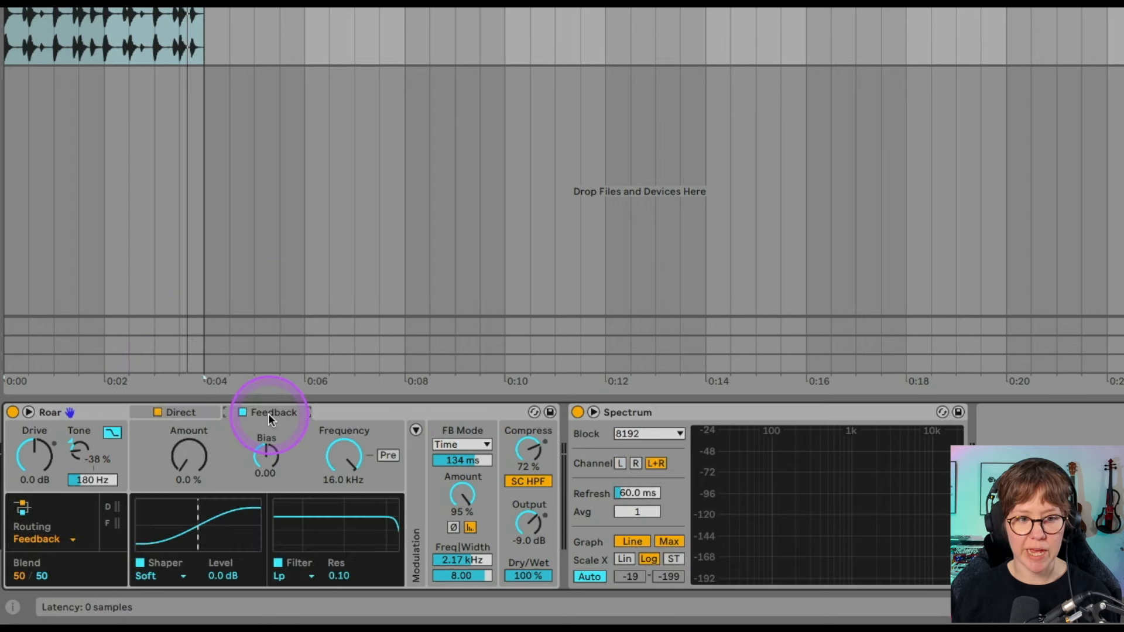
pyautogui.click(182, 411)
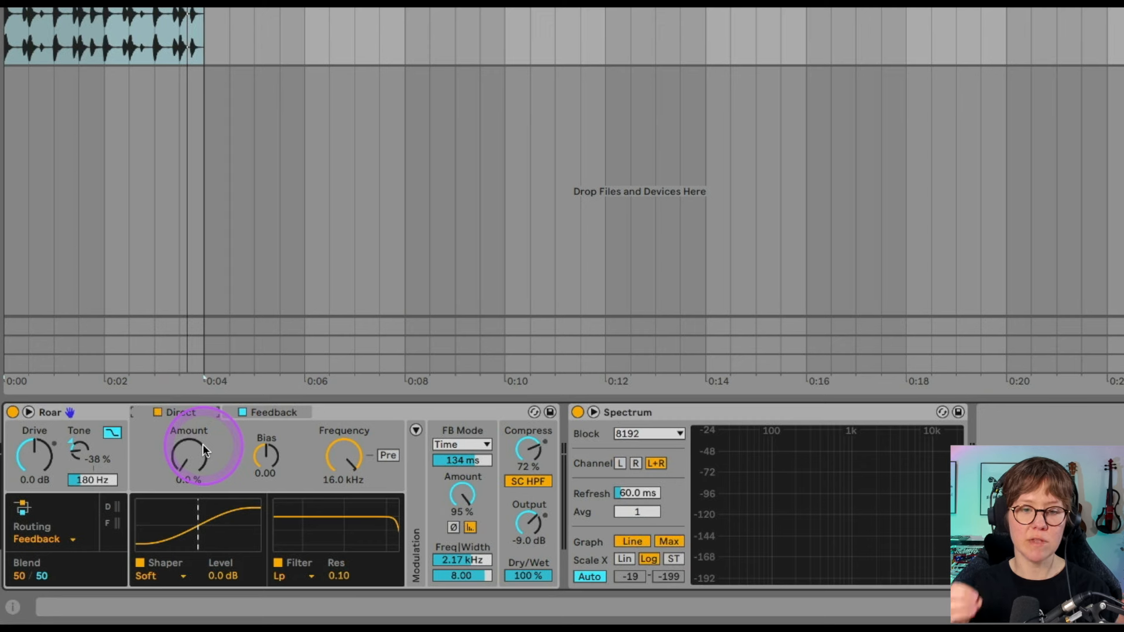
pyautogui.click(209, 220)
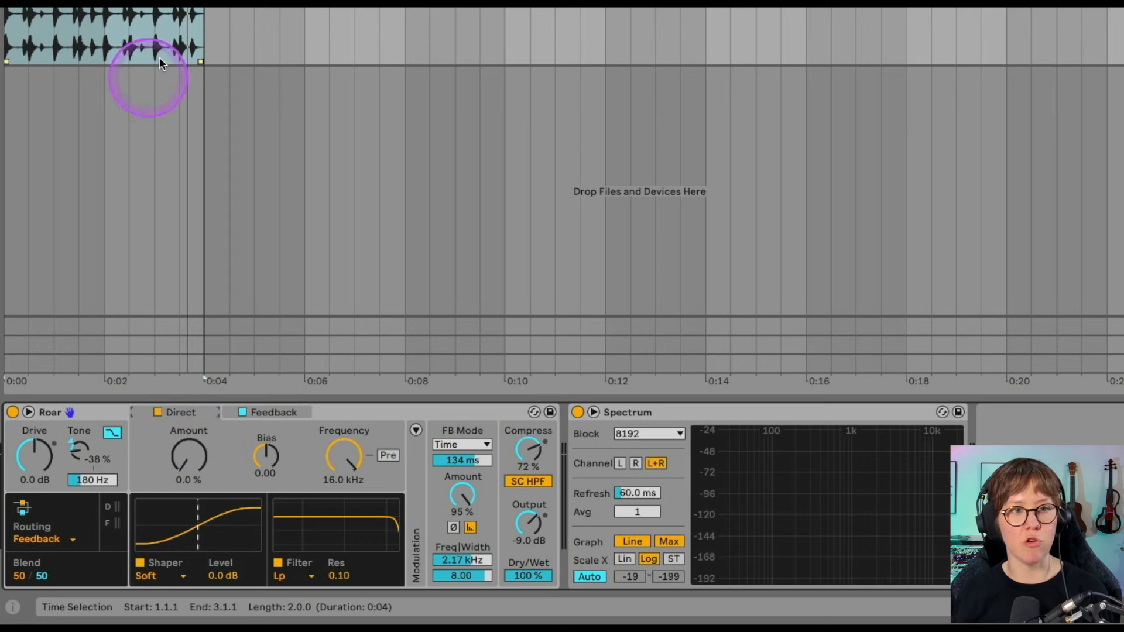
pyautogui.click(276, 413)
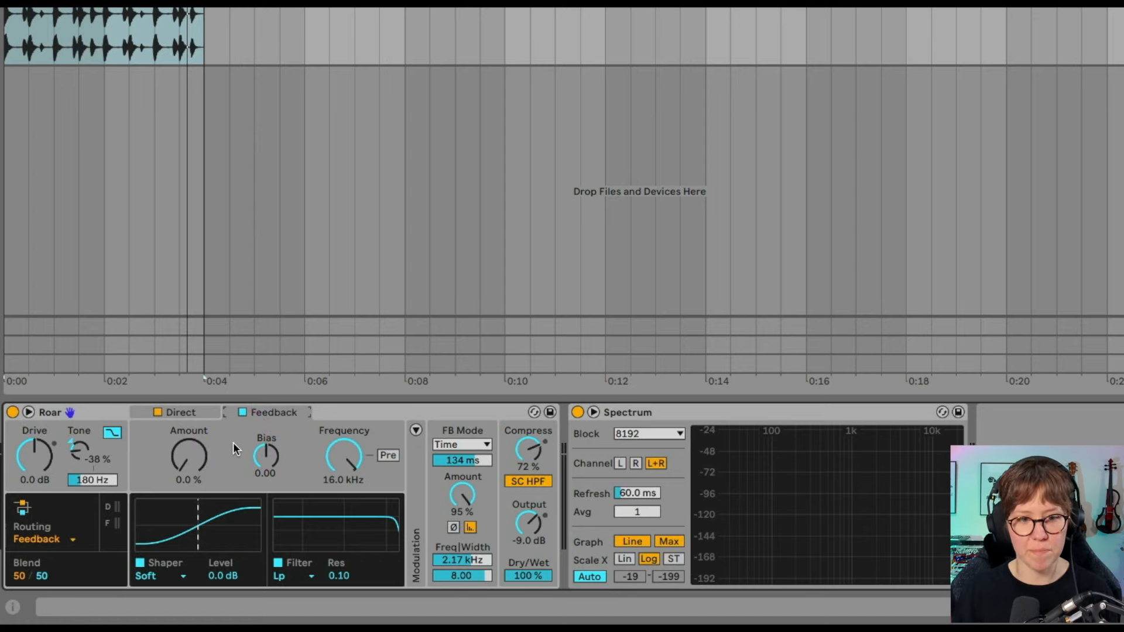
pyautogui.press('space')
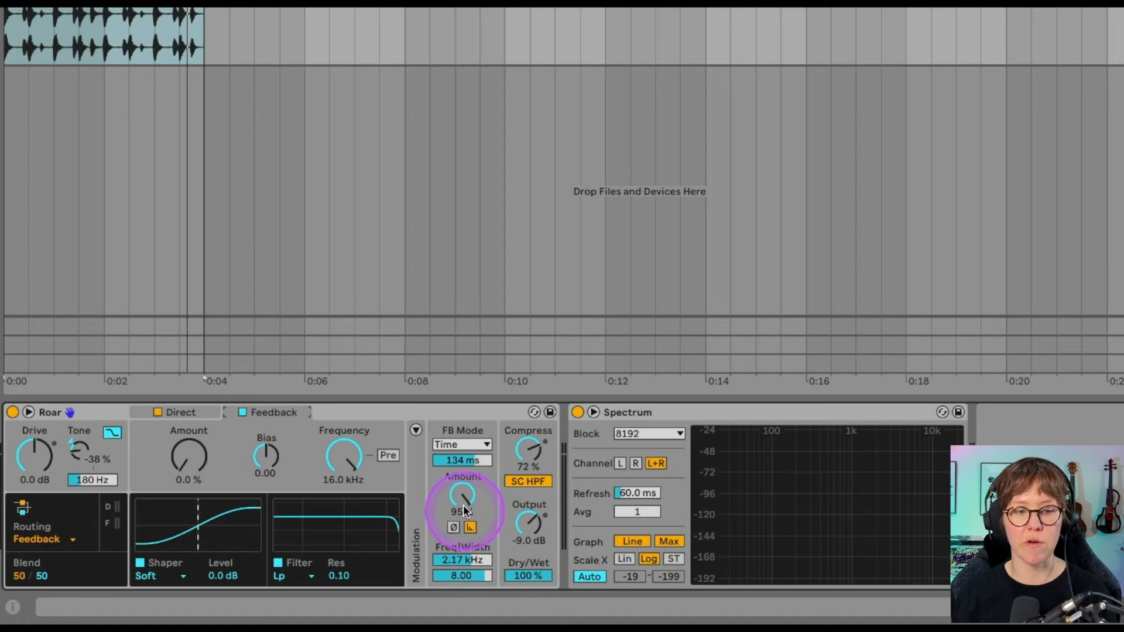
pyautogui.click(174, 413)
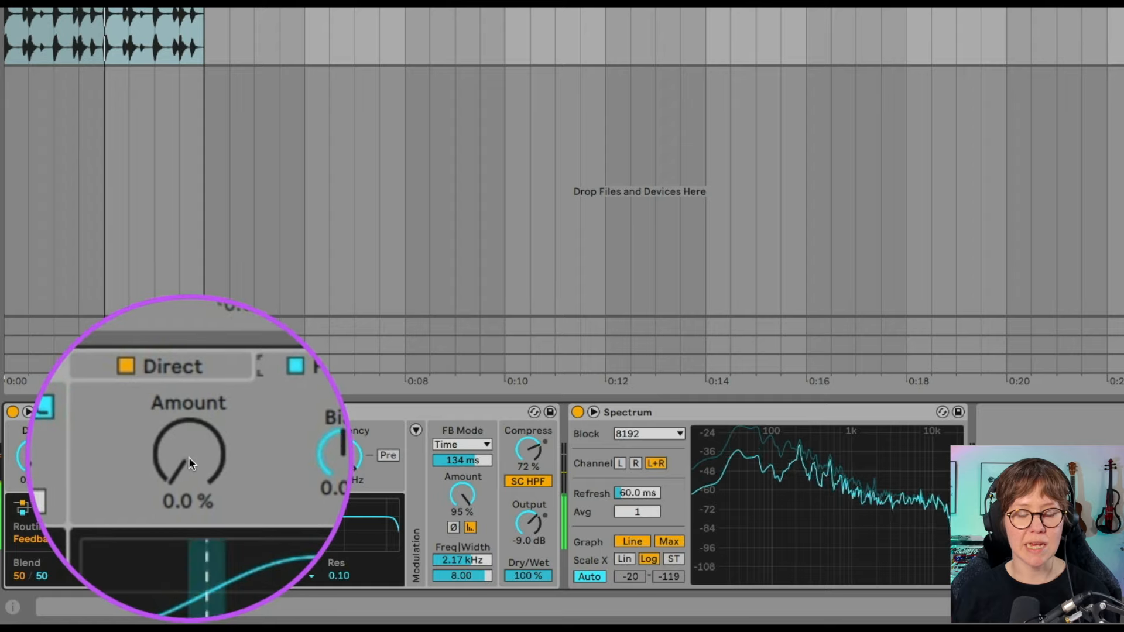
pyautogui.moveTo(189, 458); pyautogui.dragTo(189, 433)
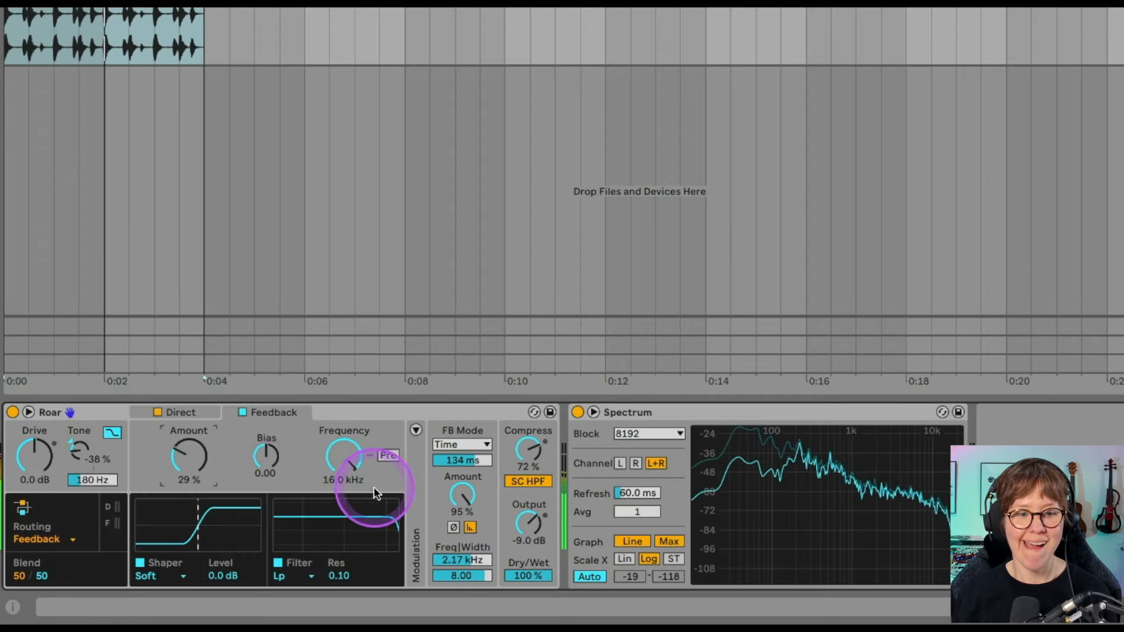
# - Change the Feedback stage's shaper to Poly, with its Level at -7.9 dB and Amount at 43 %
pyautogui.click(154, 579)
pyautogui.click(170, 504)
pyautogui.moveTo(188, 457)
pyautogui.mouseDown()
pyautogui.moveTo(189, 445)
pyautogui.moveTo(188, 468)
pyautogui.moveTo(189, 448)
pyautogui.mouseUp()
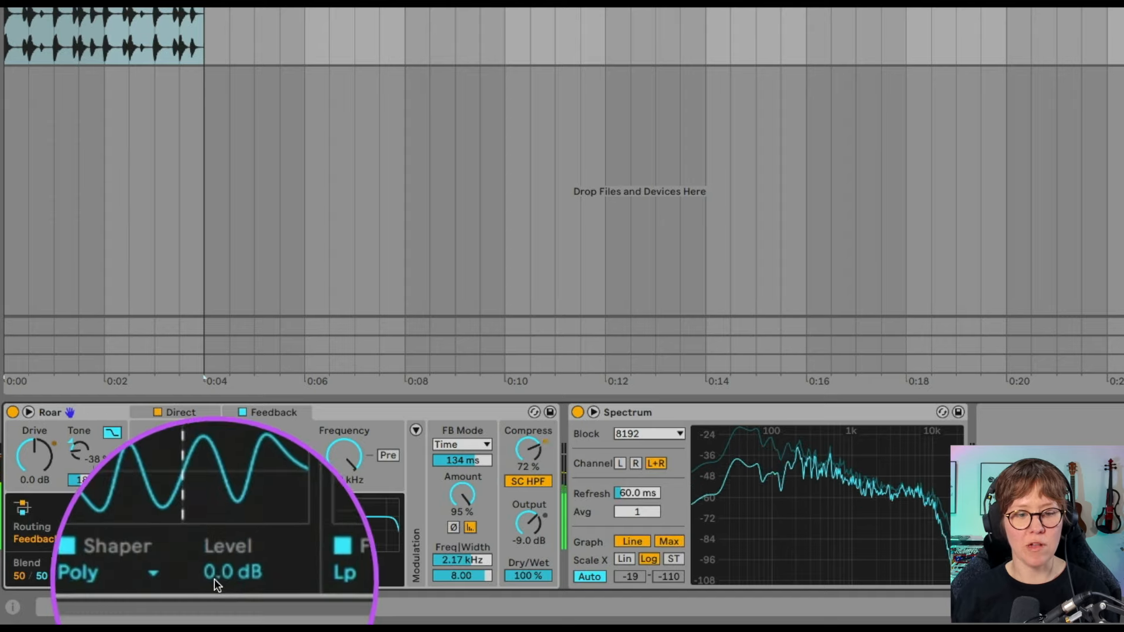
pyautogui.moveTo(214, 579); pyautogui.dragTo(217, 582)
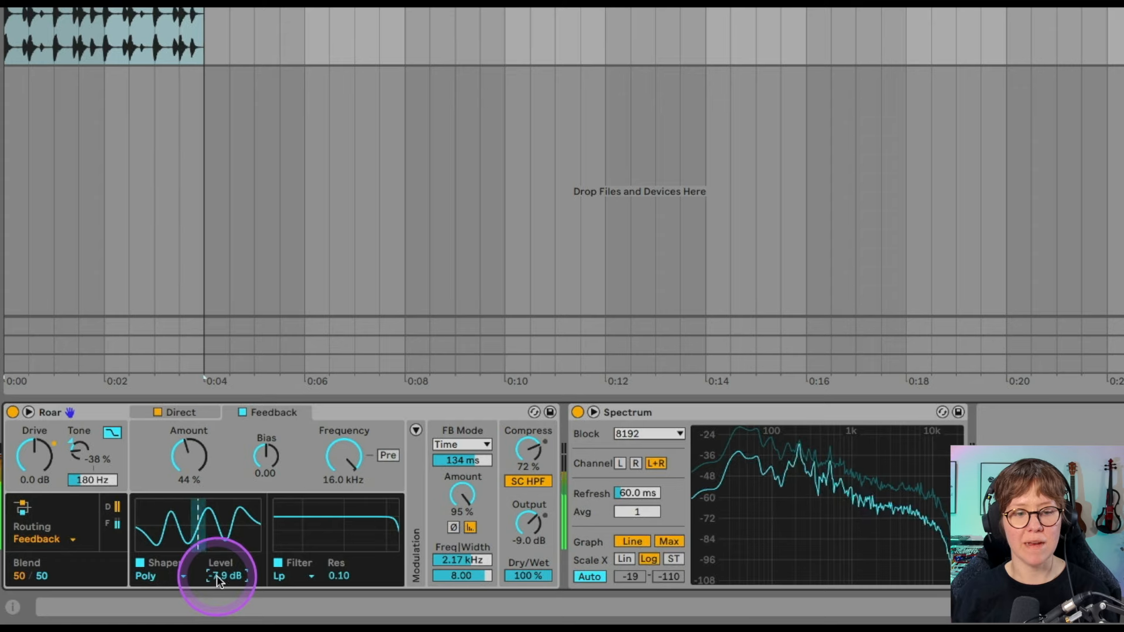
pyautogui.moveTo(193, 455); pyautogui.dragTo(190, 452)
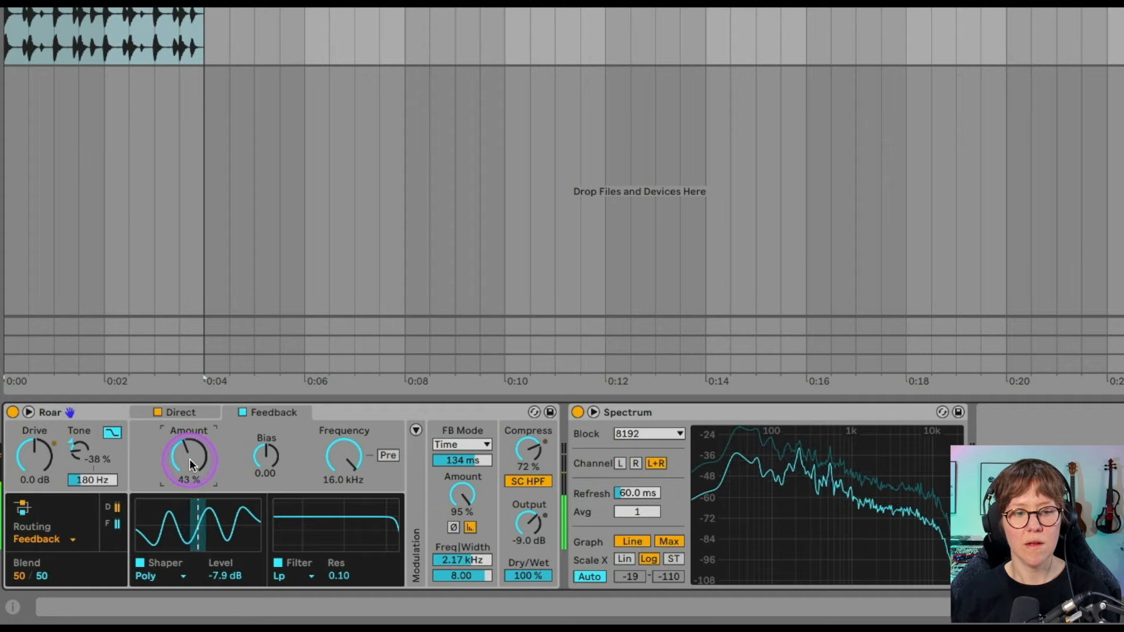
# - Set the Direct stage's shaper Amount to 29 % while the drums play
pyautogui.click(185, 412)
pyautogui.moveTo(184, 458)
pyautogui.mouseDown()
pyautogui.moveTo(184, 441)
pyautogui.moveTo(185, 459)
pyautogui.mouseUp()
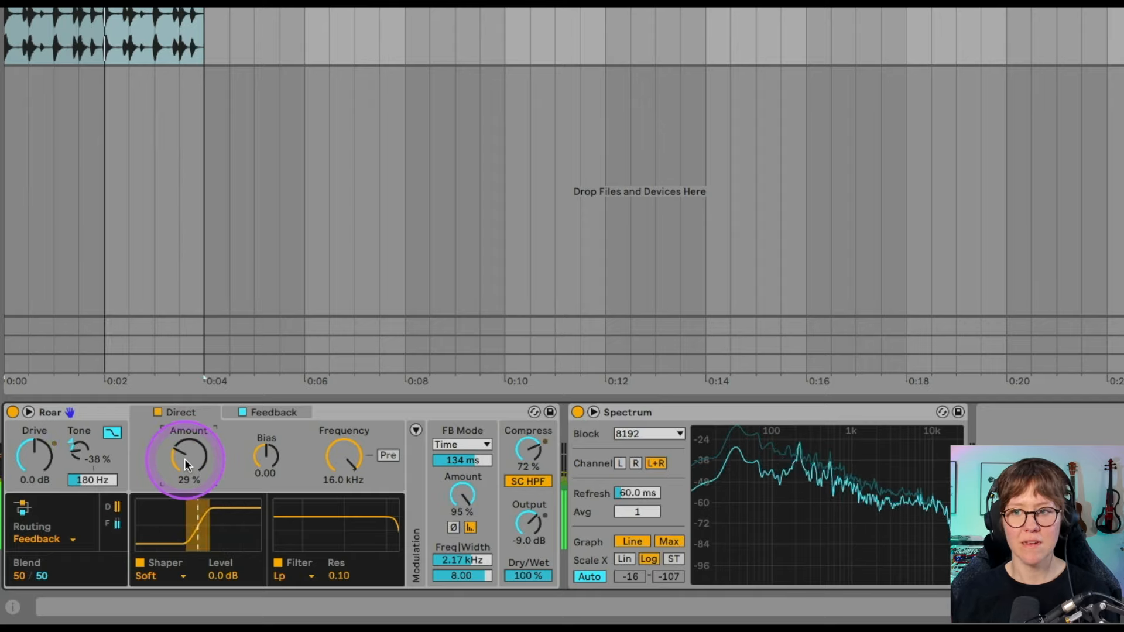